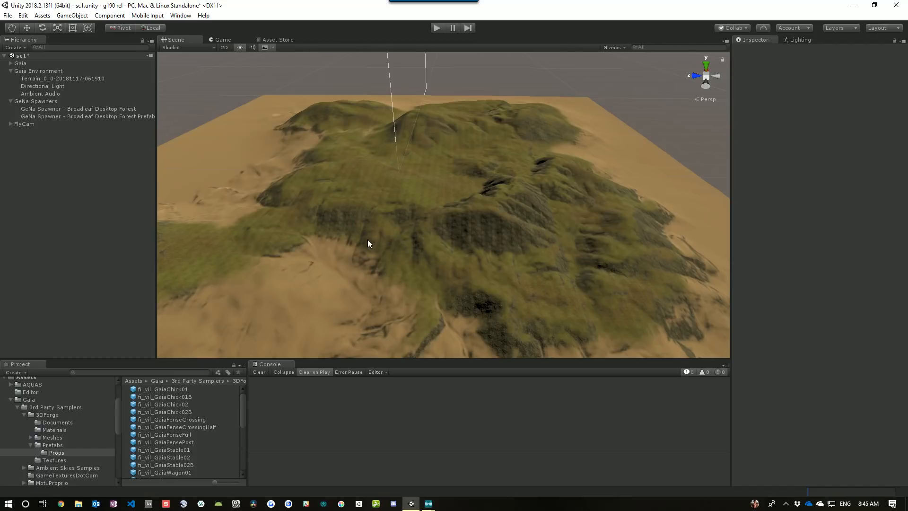
# Create a new GeNa Spawner object in the scene hierarchy
pyautogui.moveTo(458, 239)
pyautogui.mouseDown(button='right')
pyautogui.moveTo(449, 234)
pyautogui.moveTo(483, 217)
pyautogui.moveTo(455, 214)
pyautogui.moveTo(438, 231)
pyautogui.moveTo(450, 230)
pyautogui.mouseUp(button='right')
pyautogui.press('w')
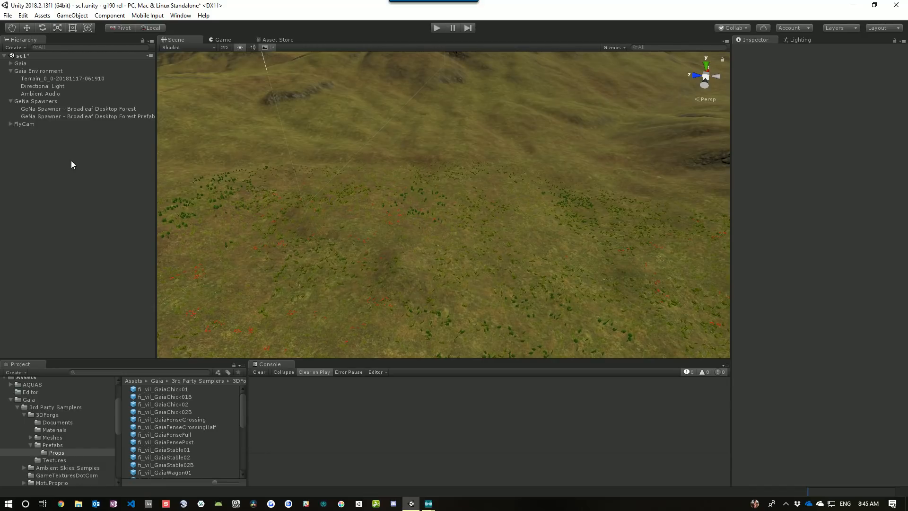
pyautogui.rightClick(56, 158)
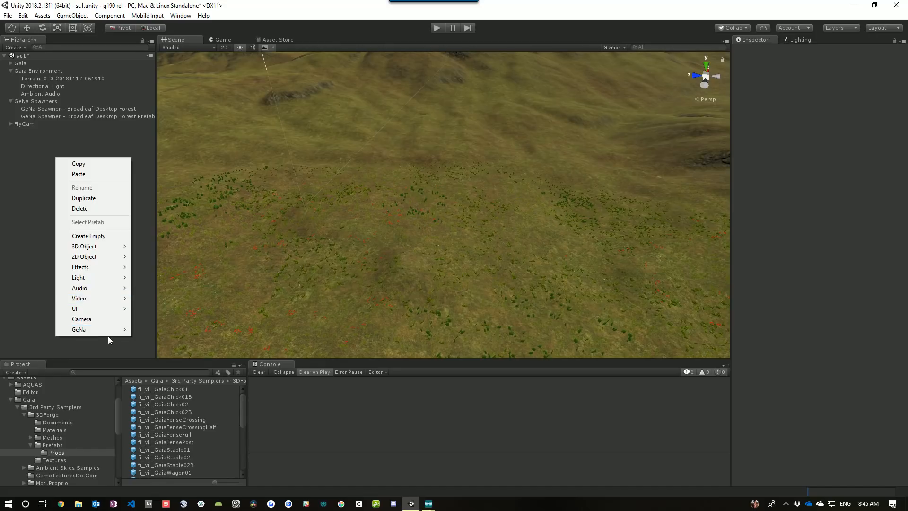
pyautogui.moveTo(107, 332)
pyautogui.click(163, 327)
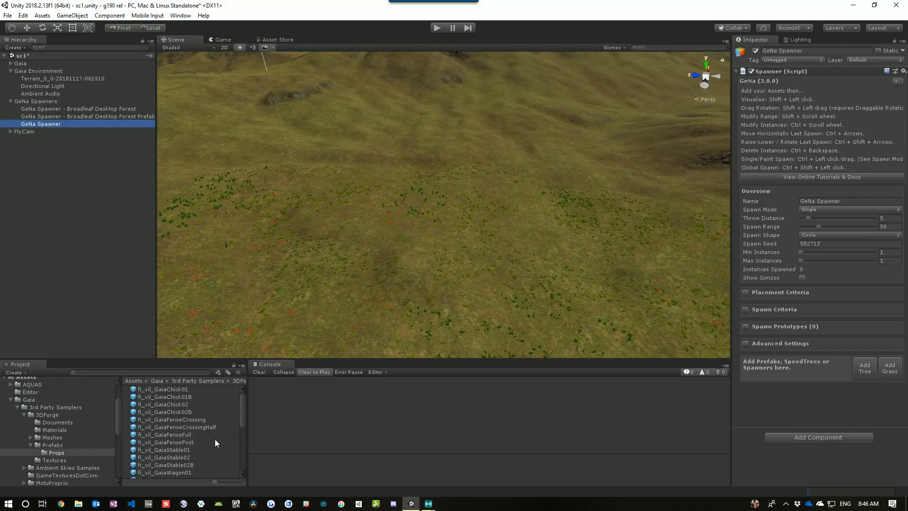
# Add the fi_vil_GaiaFenseFull prefab to the spawner as its spawn prototype
pyautogui.moveTo(152, 433); pyautogui.dragTo(769, 368)
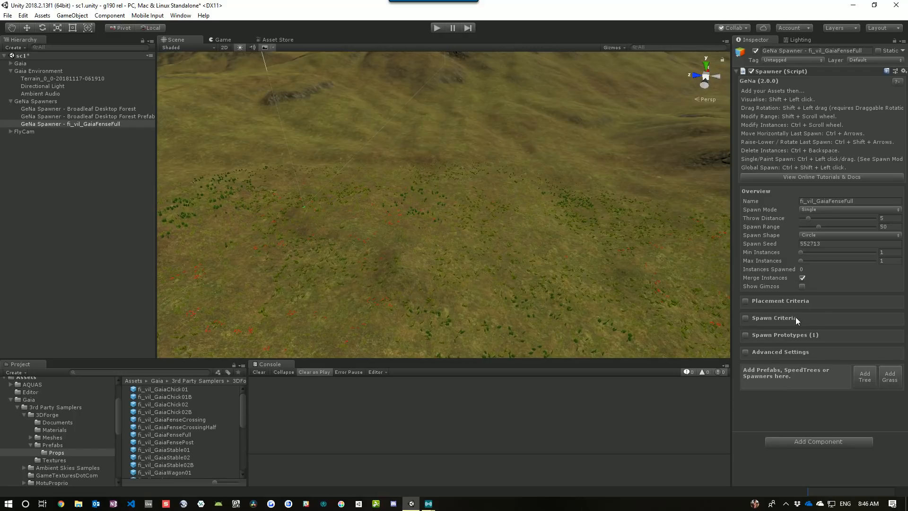
pyautogui.click(745, 335)
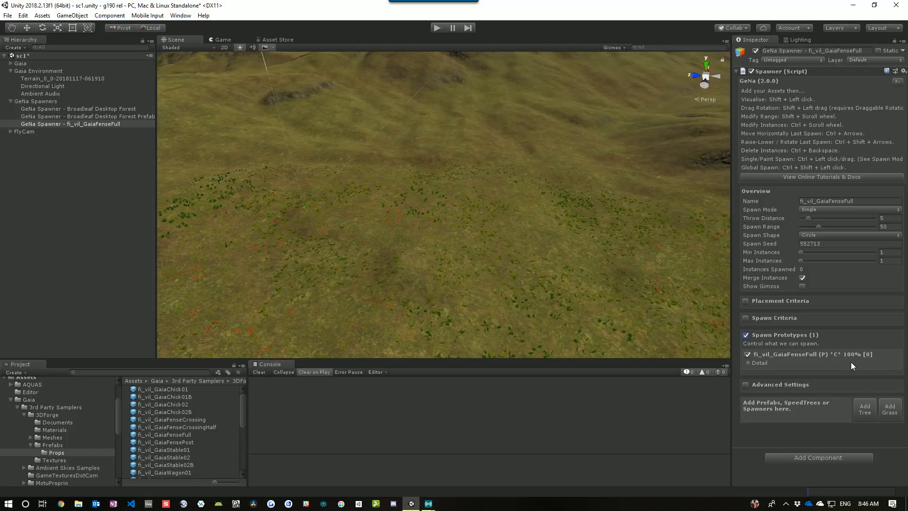
pyautogui.click(746, 334)
# Turn off Add Light Probes and Spawn Optimizer in the spawner's Advanced Settings
pyautogui.click(746, 352)
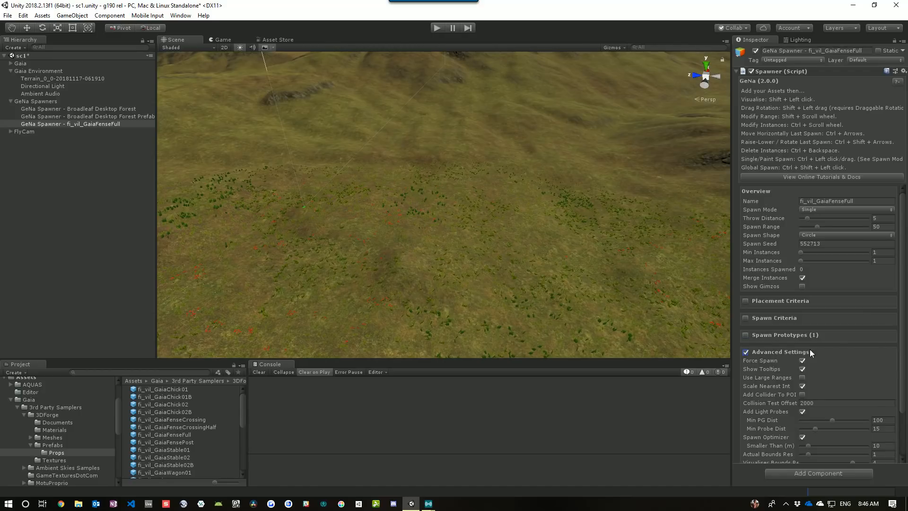
pyautogui.scroll(-3, 823, 345)
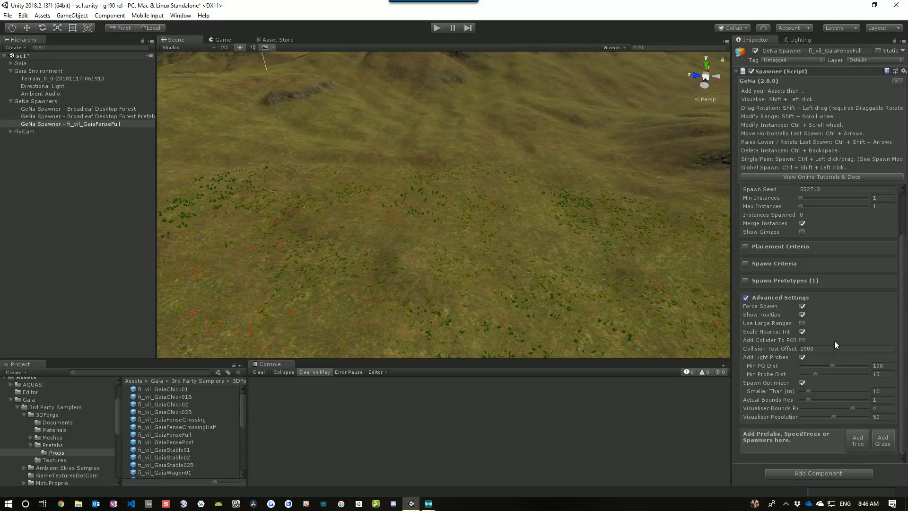
pyautogui.click(802, 357)
pyautogui.click(802, 383)
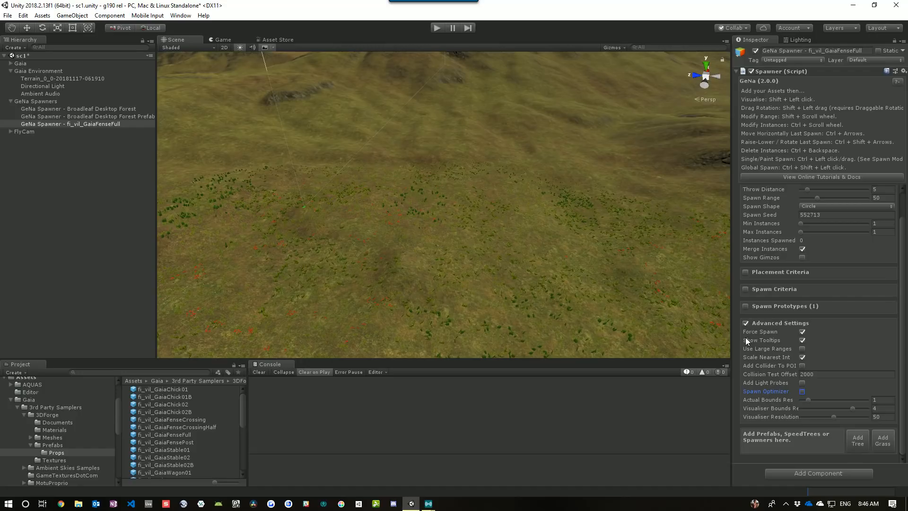
# Disable Check Height and Check Slope in Spawn Criteria, and Force Spawn in Advanced Settings
pyautogui.click(745, 289)
pyautogui.scroll(-3, 847, 291)
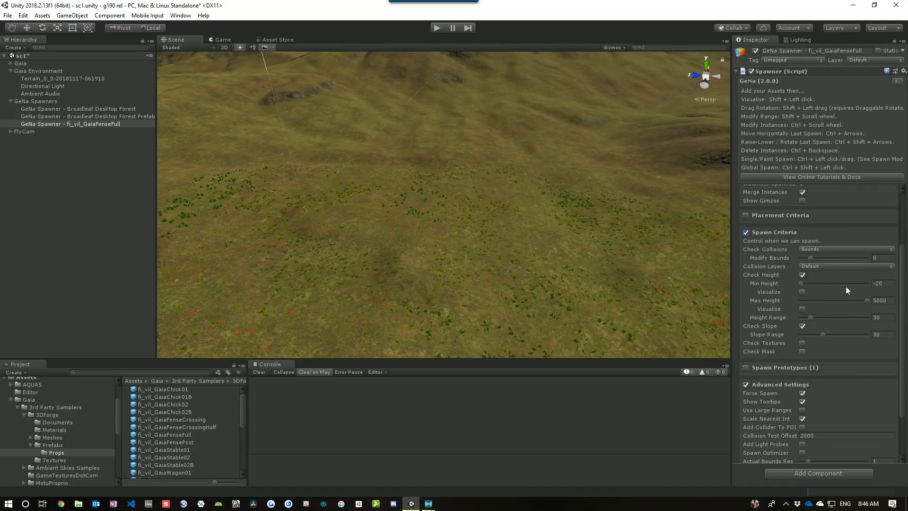
pyautogui.click(802, 275)
pyautogui.click(802, 283)
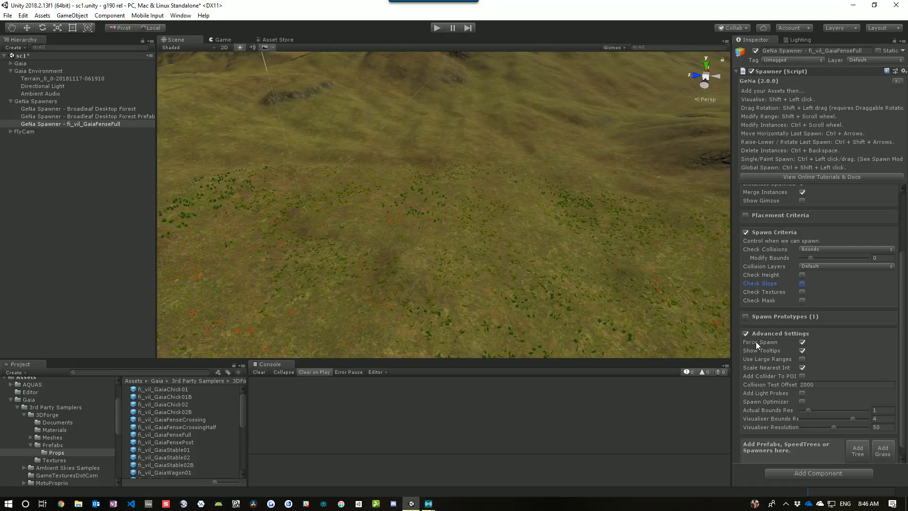
pyautogui.click(803, 342)
pyautogui.click(821, 249)
pyautogui.click(825, 267)
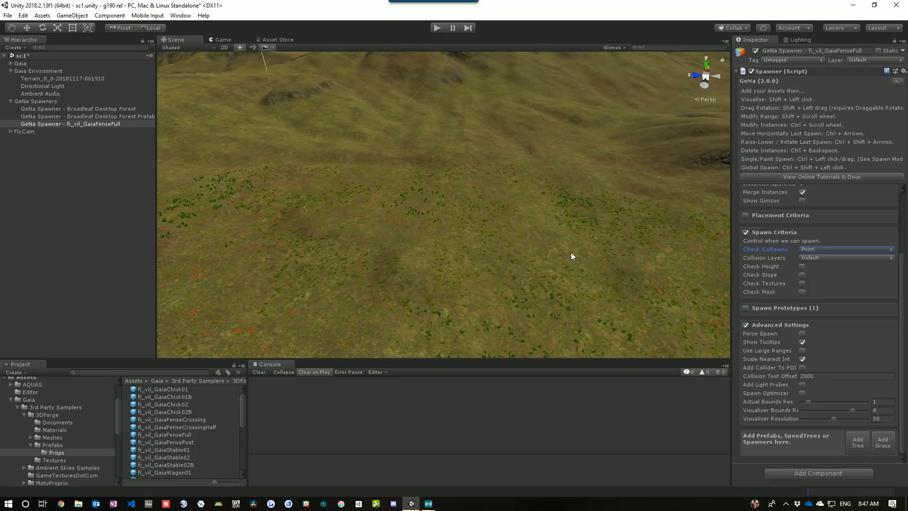
pyautogui.click(838, 249)
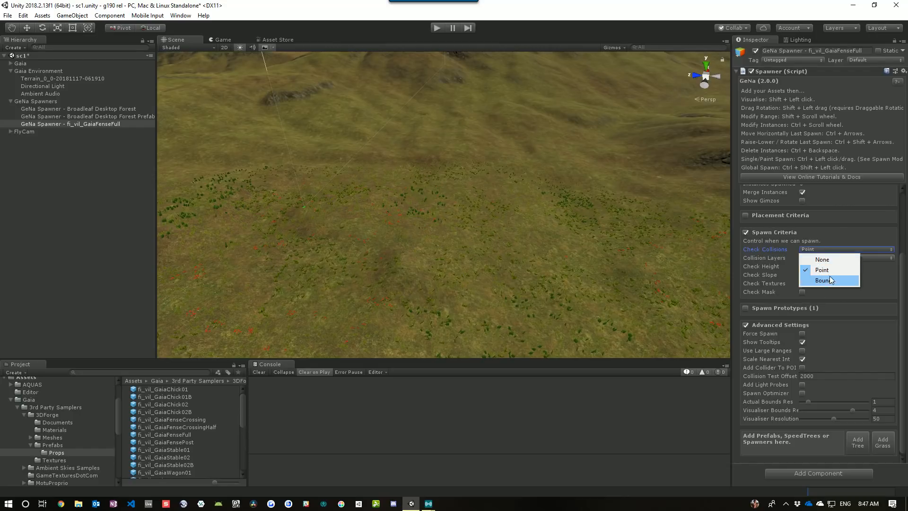
pyautogui.click(820, 279)
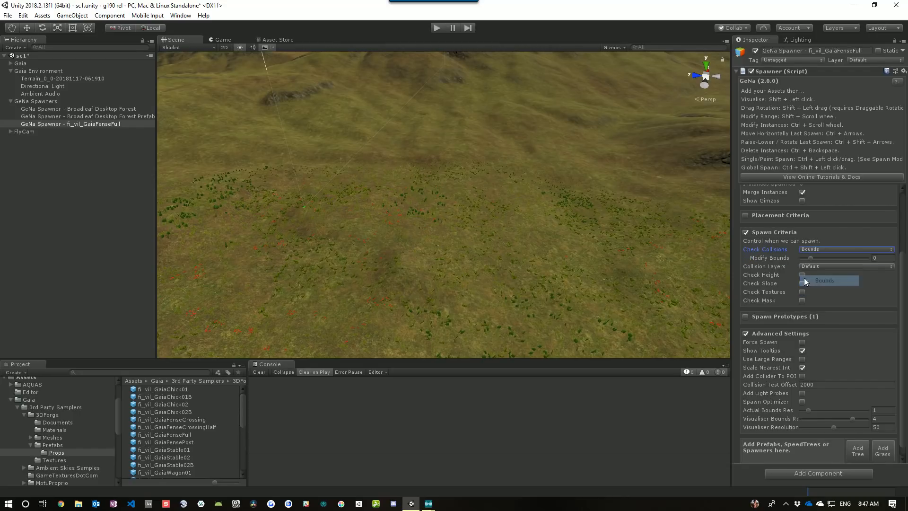
# Set Placement Criteria's Spawn Type to Last Spawn and Rotation Type to Last Spawn Closest
pyautogui.click(751, 233)
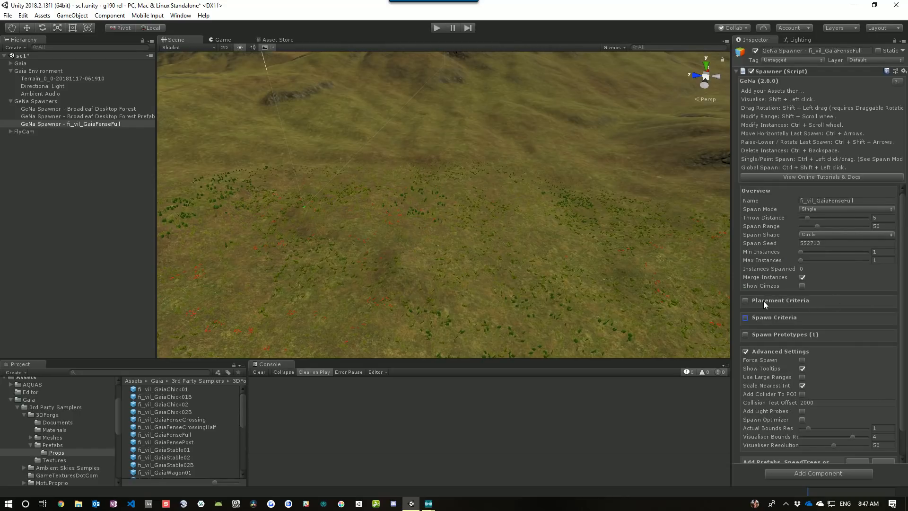
pyautogui.click(762, 301)
pyautogui.scroll(-3, 794, 291)
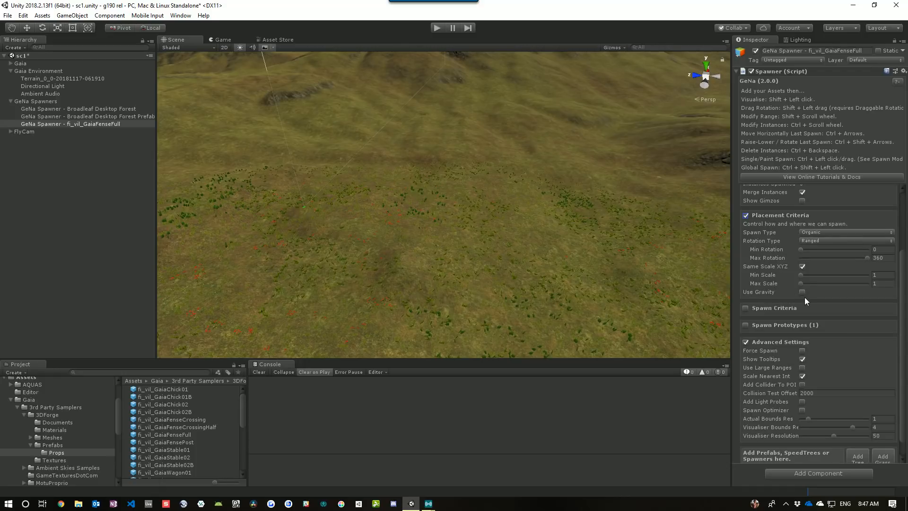
pyautogui.click(836, 232)
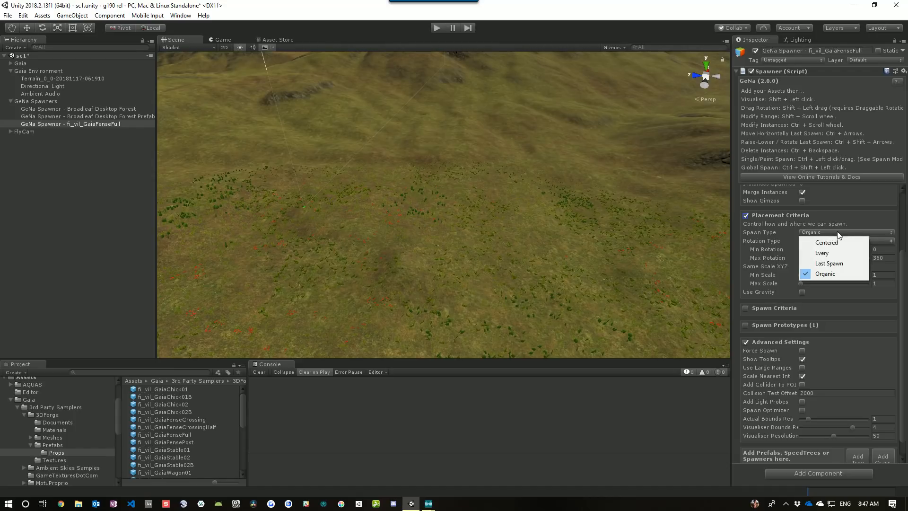
pyautogui.click(841, 262)
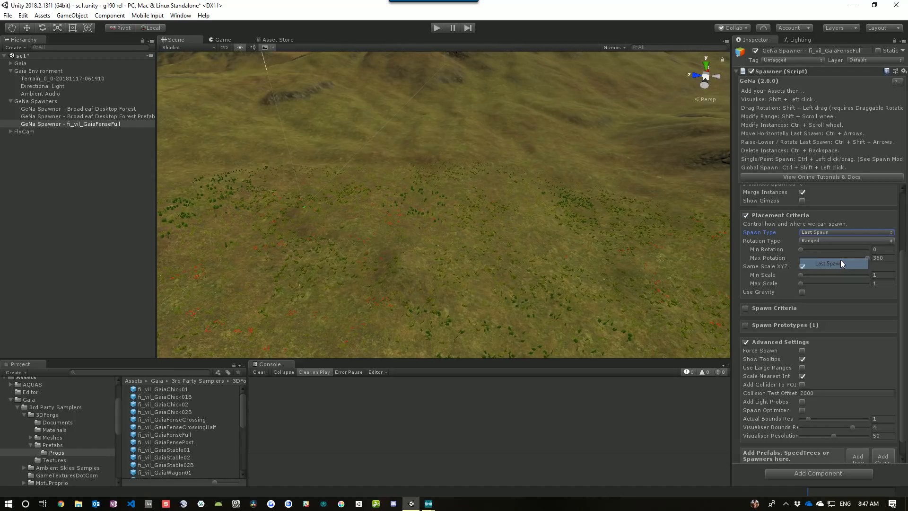
pyautogui.click(819, 241)
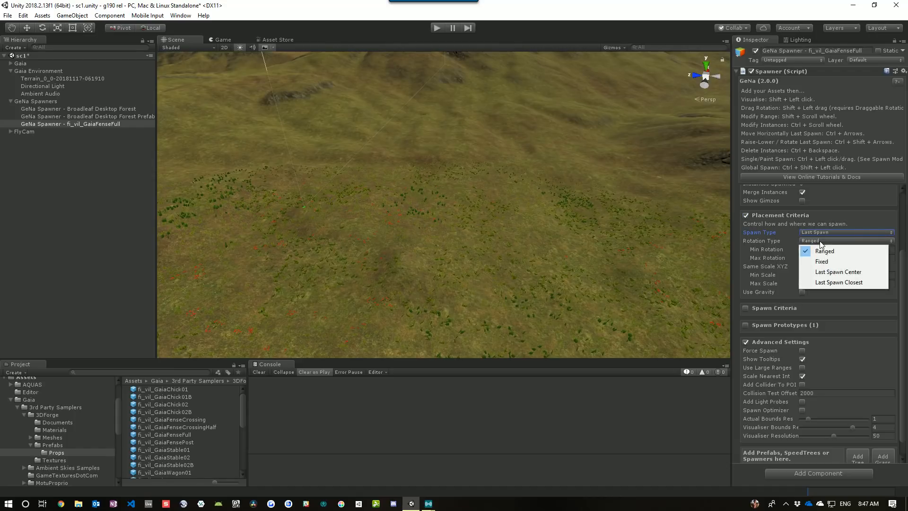
pyautogui.click(849, 283)
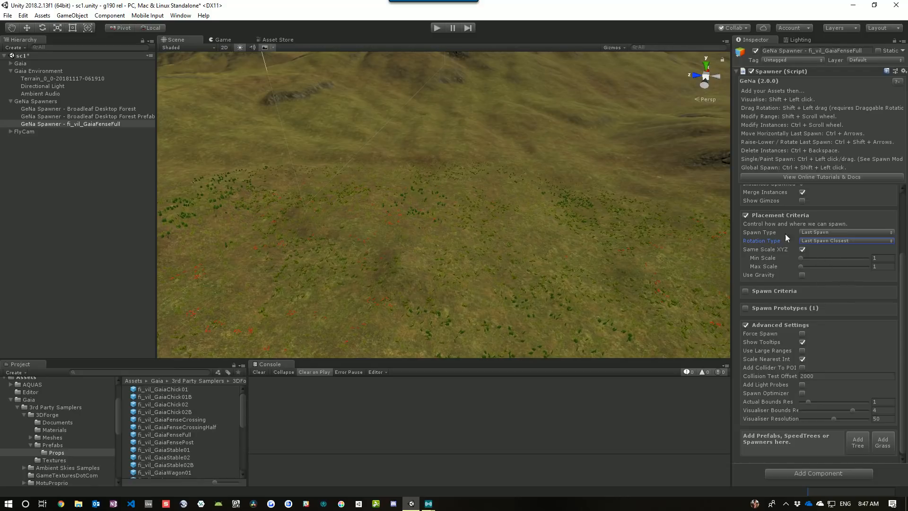
pyautogui.click(746, 215)
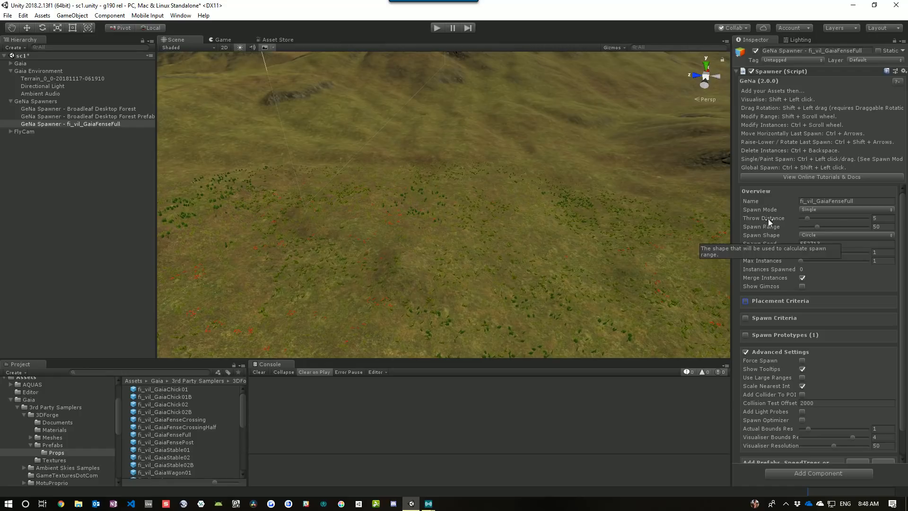
# Switch the spawner to Paint mode with Throw Distance 0 and Spawn Range 1
pyautogui.click(822, 210)
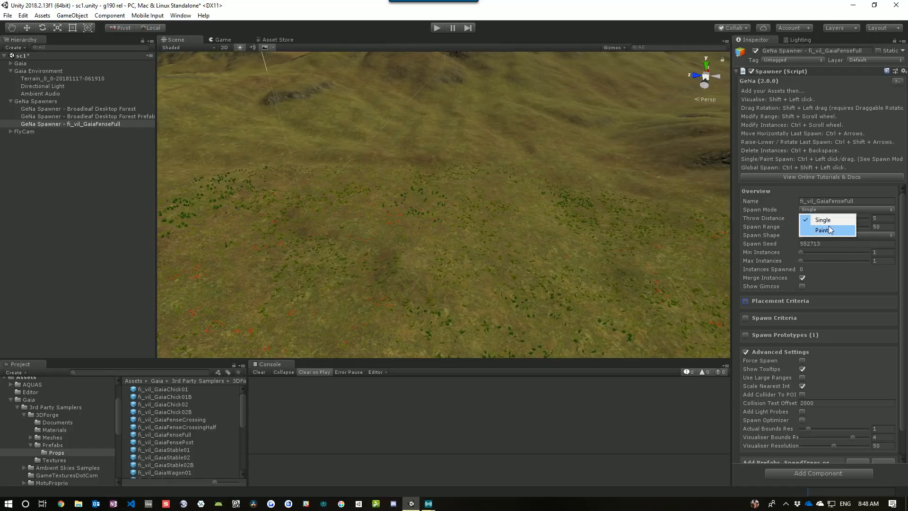
pyautogui.click(829, 230)
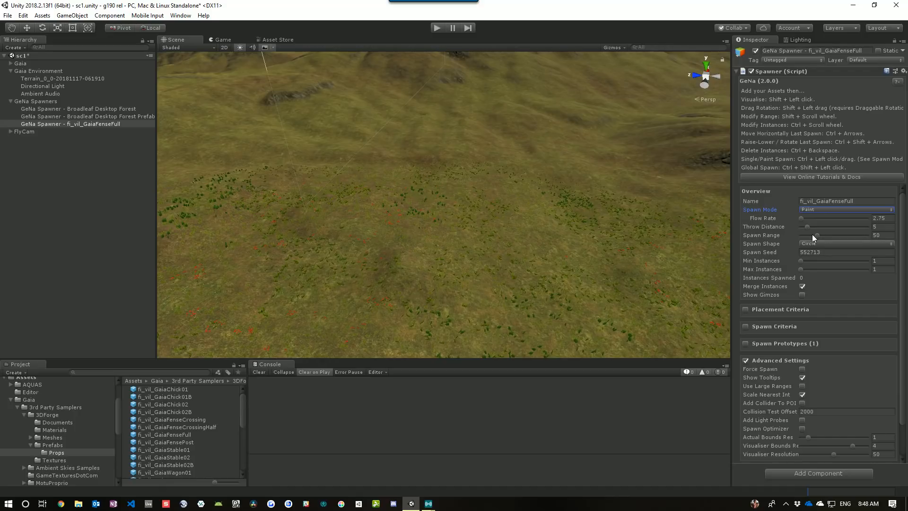
pyautogui.moveTo(807, 226); pyautogui.dragTo(794, 228)
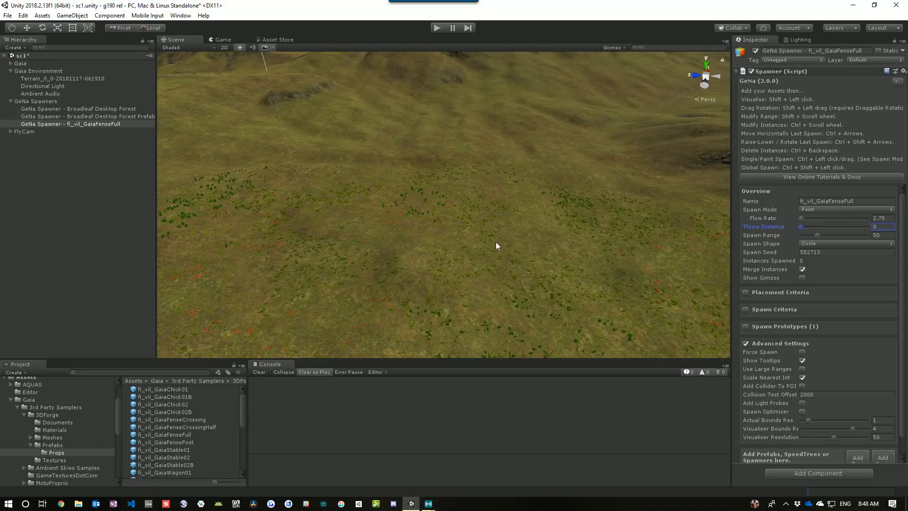
pyautogui.moveTo(816, 235); pyautogui.dragTo(799, 237)
# Paint a line of fence segments across the grassy terrain
pyautogui.moveTo(586, 243); pyautogui.dragTo(608, 256, button='right')
pyautogui.press('w')
pyautogui.moveTo(598, 255); pyautogui.dragTo(569, 249, button='right')
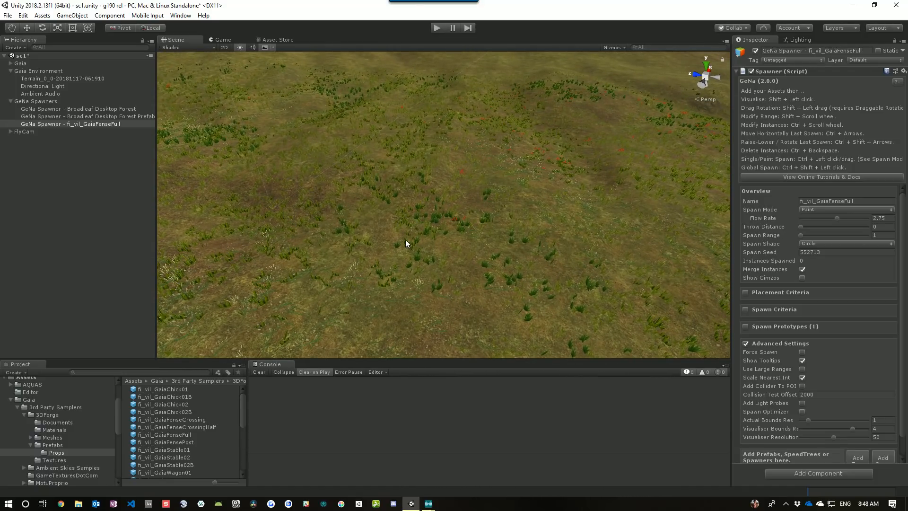
pyautogui.keyDown('ctrl'); pyautogui.click(358, 244); pyautogui.keyUp('ctrl')
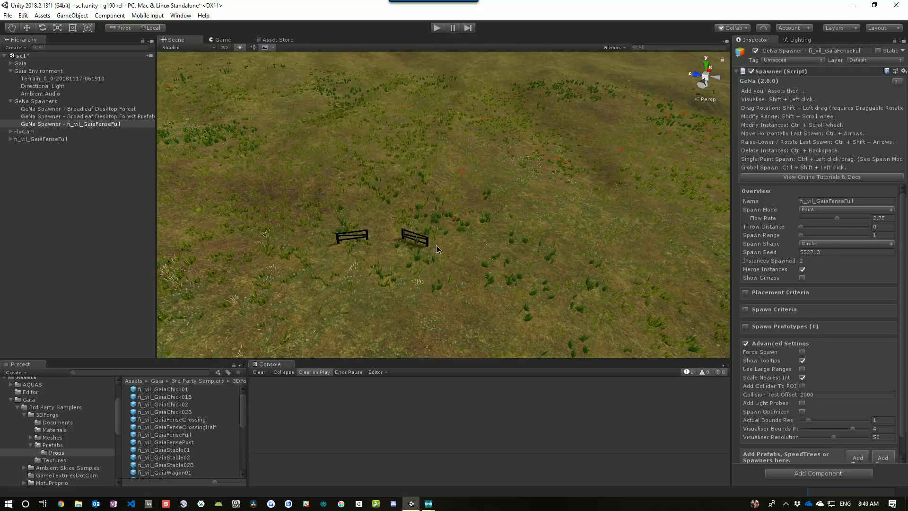
pyautogui.keyDown('ctrl'); pyautogui.moveTo(436, 245); pyautogui.dragTo(567, 237); pyautogui.keyUp('ctrl')
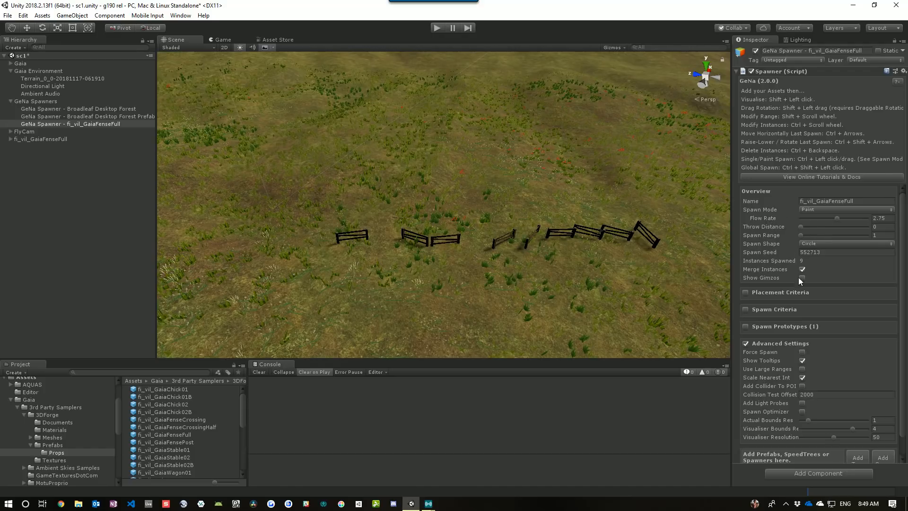
# Set the fence prototype's Max Rotation Offset Y to 0
pyautogui.click(749, 293)
pyautogui.scroll(-3, 845, 268)
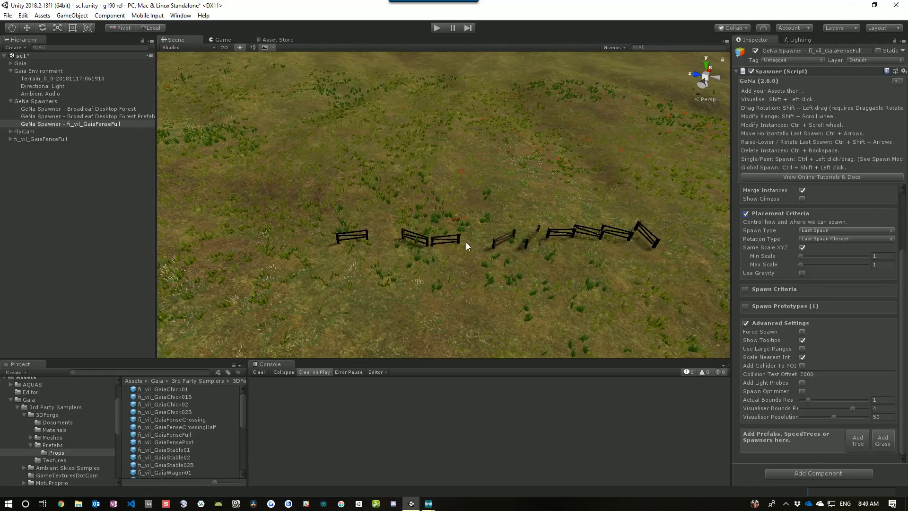
pyautogui.click(779, 215)
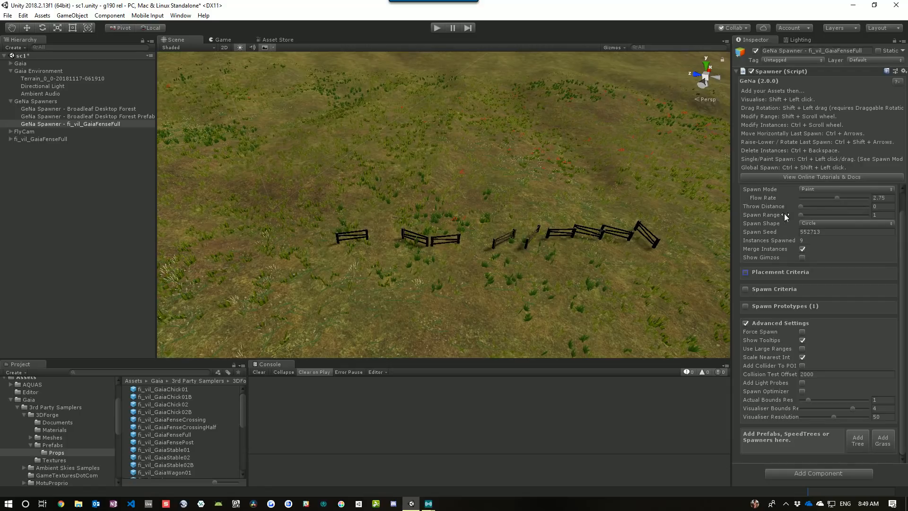
pyautogui.click(781, 321)
pyautogui.click(770, 326)
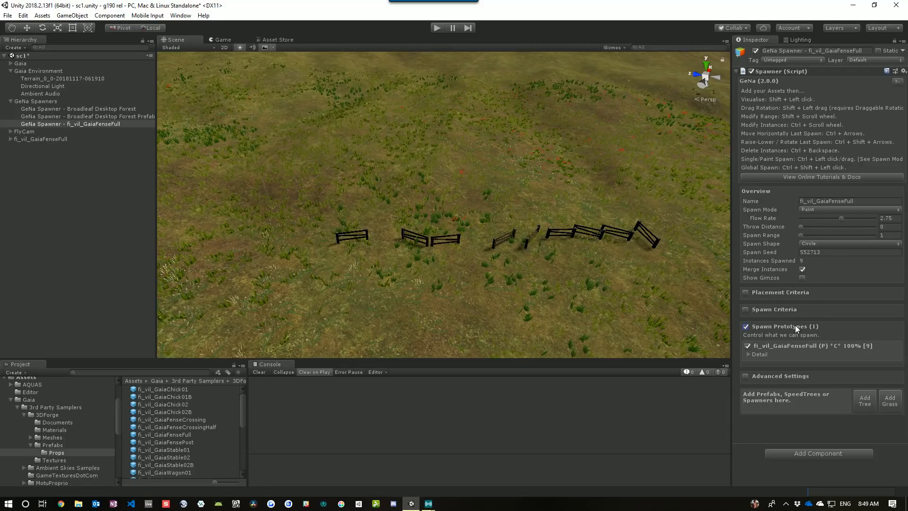
pyautogui.scroll(-5, 802, 299)
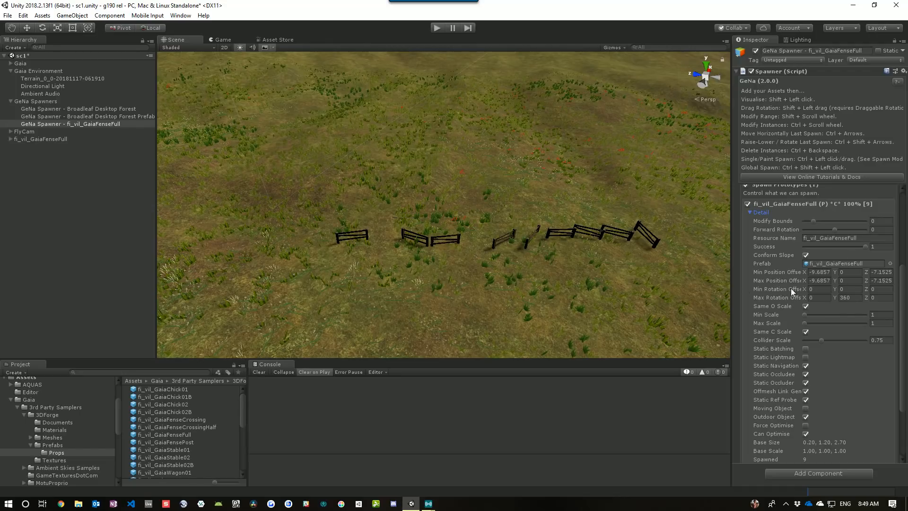
pyautogui.moveTo(731, 286); pyautogui.dragTo(697, 286)
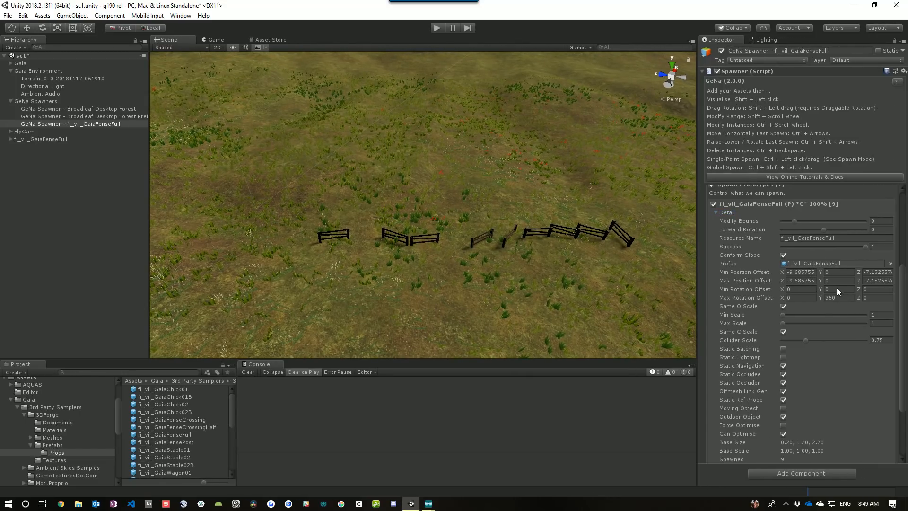
pyautogui.scroll(-3, 838, 291)
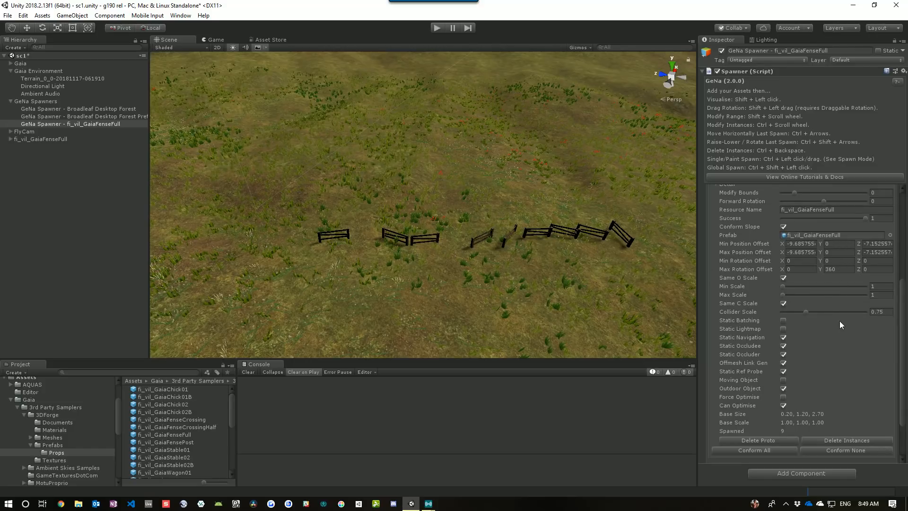
pyautogui.click(846, 269)
pyautogui.write('0')
pyautogui.click(835, 261)
# Paint a long winding fence line across the terrain
pyautogui.moveTo(367, 209)
pyautogui.keyDown('ctrl'); pyautogui.mouseDown()
pyautogui.moveTo(502, 204)
pyautogui.moveTo(517, 182)
pyautogui.moveTo(499, 168)
pyautogui.moveTo(296, 168)
pyautogui.mouseUp(); pyautogui.keyUp('ctrl')
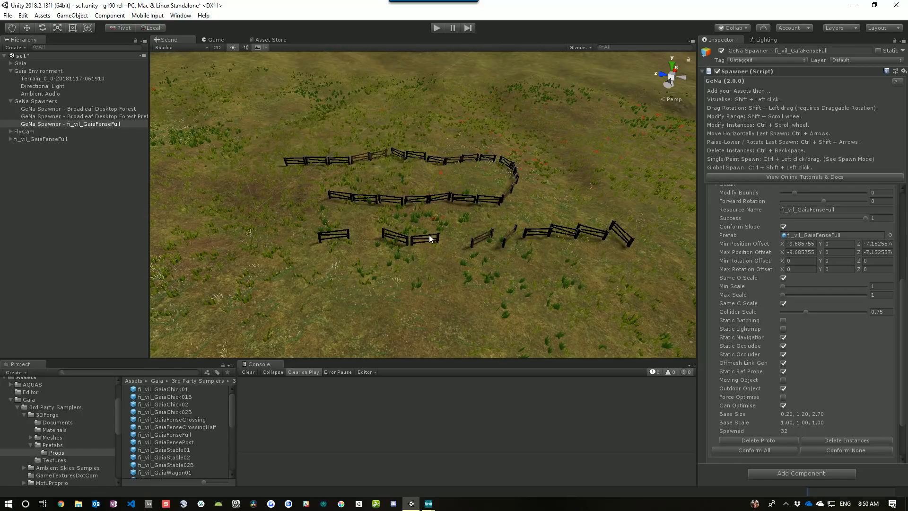
pyautogui.keyDown('alt'); pyautogui.moveTo(502, 197); pyautogui.dragTo(475, 249); pyautogui.keyUp('alt')
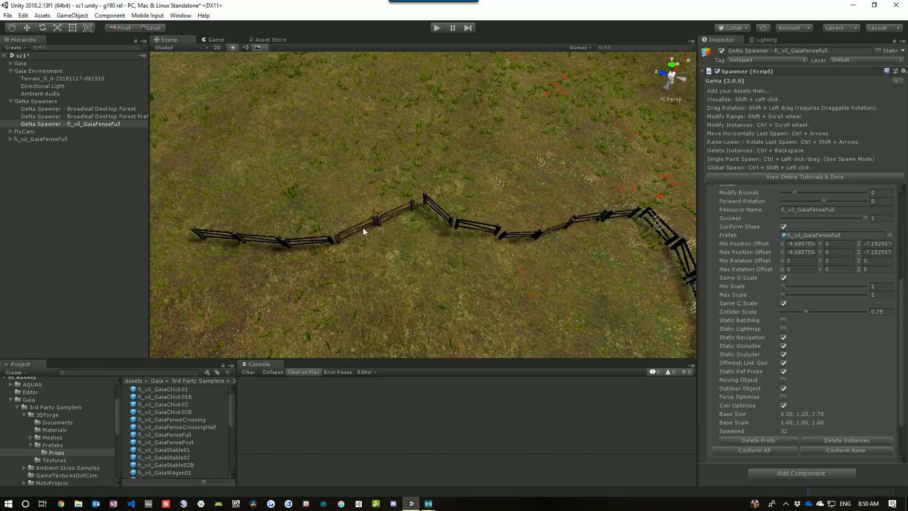
pyautogui.moveTo(453, 261); pyautogui.dragTo(512, 260, button='right')
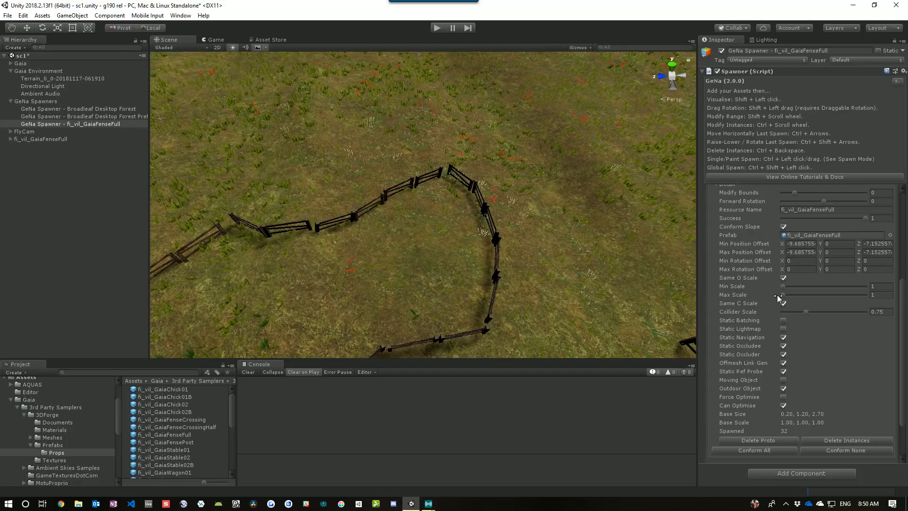
# Lower the fence spawner's Flow Rate to about 2.35 and paint a second fence line across the terrain
pyautogui.scroll(10, 777, 298)
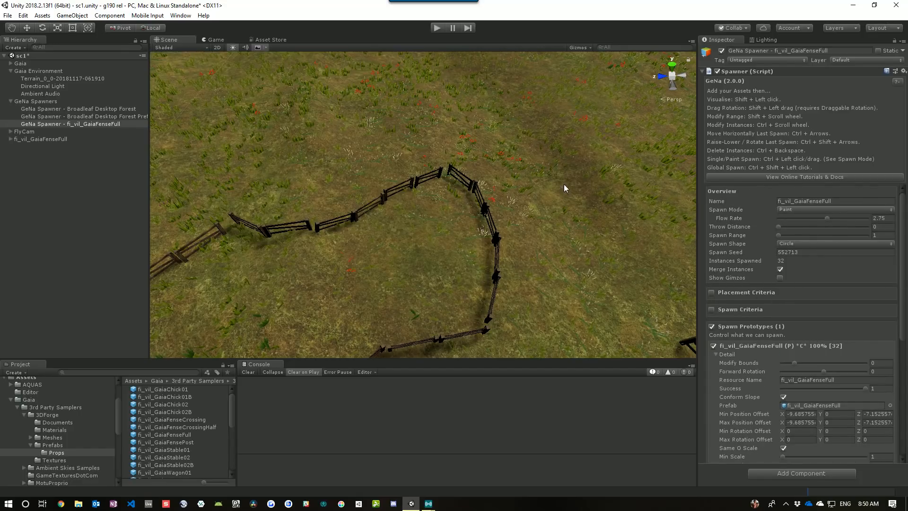
pyautogui.moveTo(563, 187); pyautogui.dragTo(565, 209, button='middle')
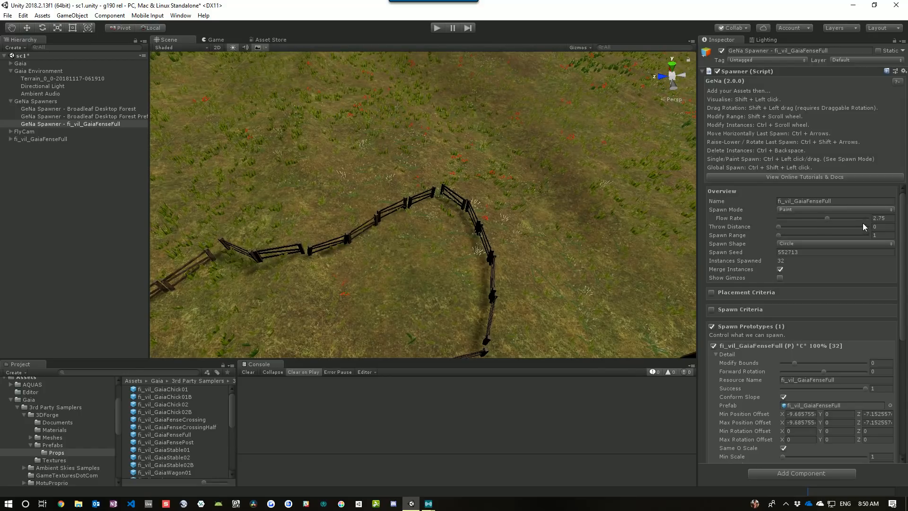
pyautogui.moveTo(827, 218); pyautogui.dragTo(820, 218)
pyautogui.moveTo(597, 137)
pyautogui.keyDown('ctrl'); pyautogui.mouseDown()
pyautogui.moveTo(402, 145)
pyautogui.moveTo(269, 164)
pyautogui.mouseUp(); pyautogui.keyUp('ctrl')
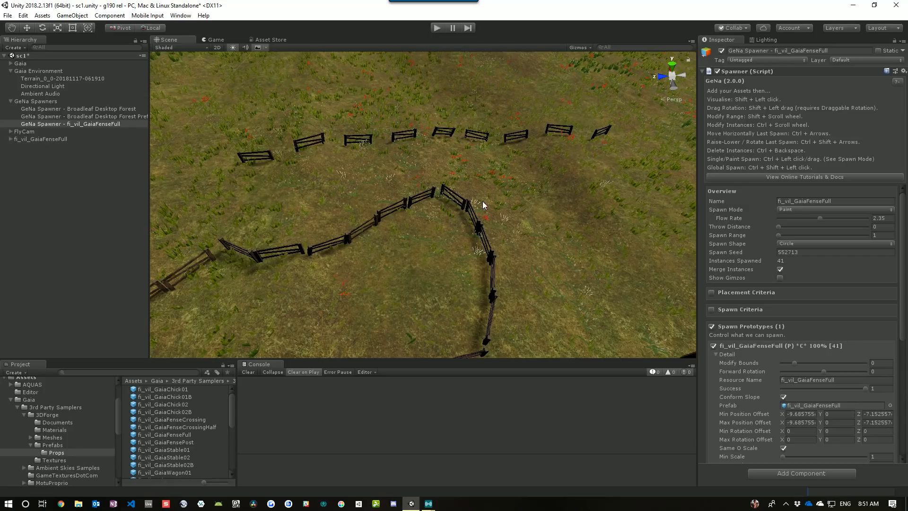
# Lower the Flow Rate to about 1.71 and paint another fence line below the previous one
pyautogui.moveTo(819, 219); pyautogui.dragTo(809, 219)
pyautogui.keyDown('ctrl'); pyautogui.moveTo(523, 167); pyautogui.dragTo(380, 167); pyautogui.keyUp('ctrl')
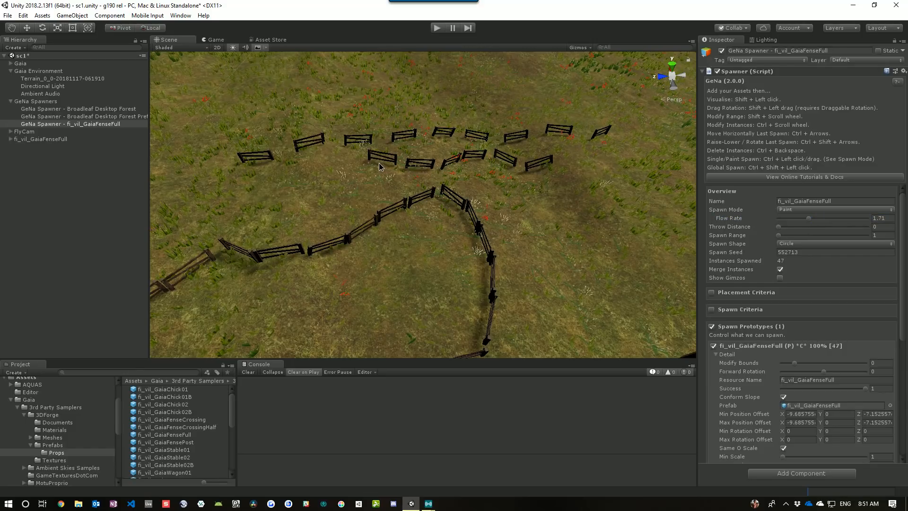
pyautogui.scroll(-8, 794, 358)
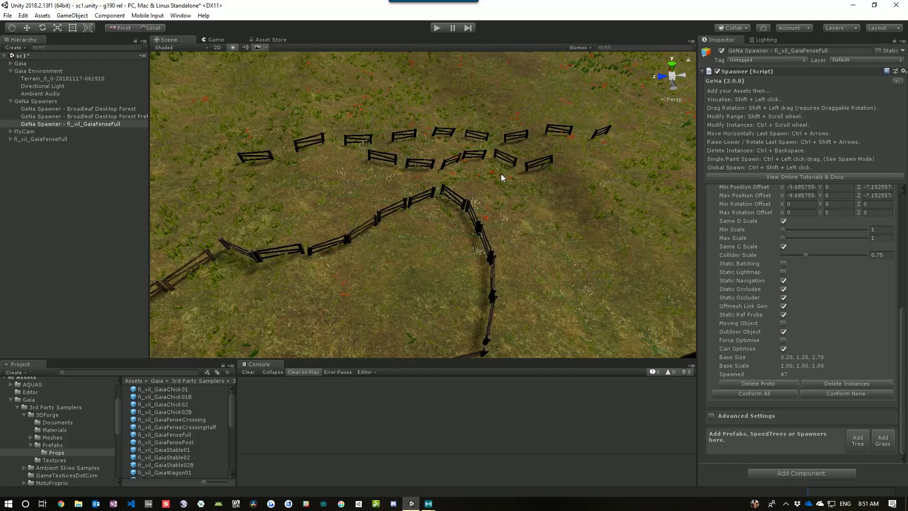
pyautogui.scroll(6, 828, 252)
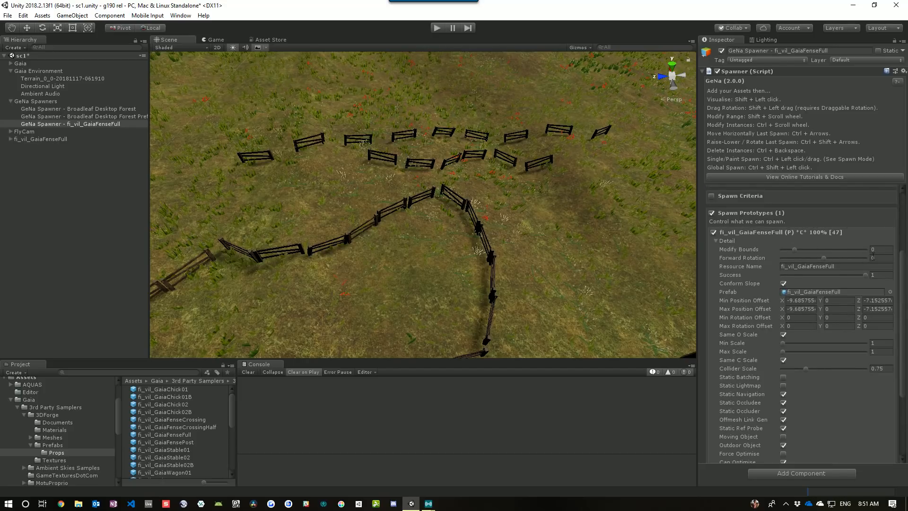
pyautogui.scroll(1, 845, 273)
# Set the Flow Rate to 3 and delete all fence instances spawned so far
pyautogui.click(882, 218)
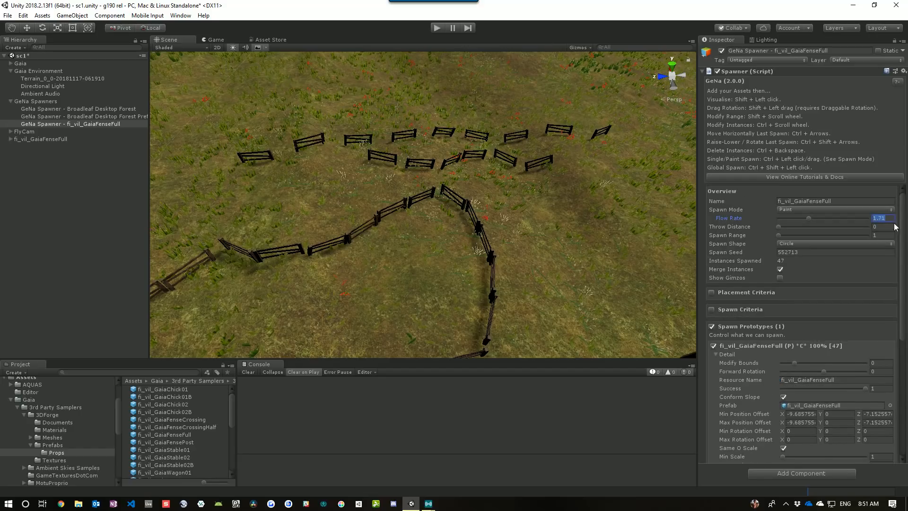
pyautogui.write('3')
pyautogui.keyDown('ctrl'); pyautogui.click(505, 184); pyautogui.keyUp('ctrl')
pyautogui.hotkey('ctrl', 'BackSpace')
pyautogui.press('Return')
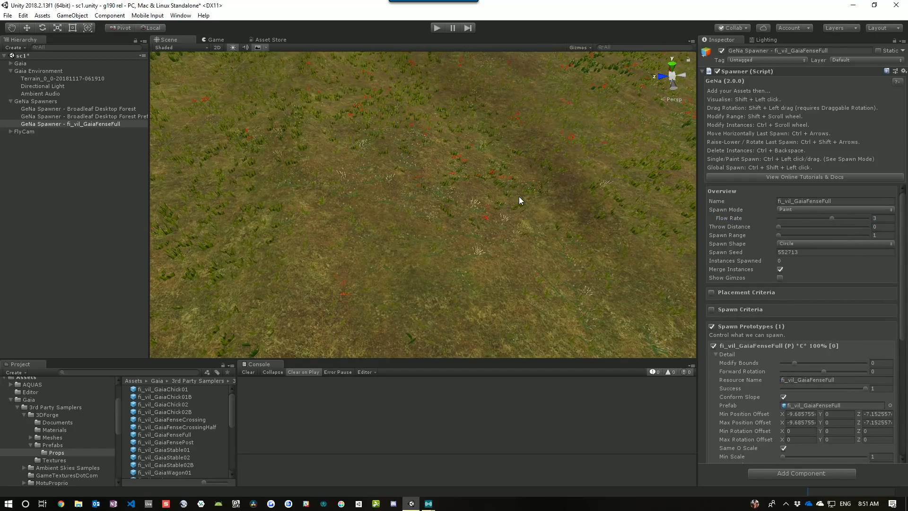
# Paint a fence line along the grassy hillside
pyautogui.moveTo(518, 197); pyautogui.dragTo(484, 175, button='right')
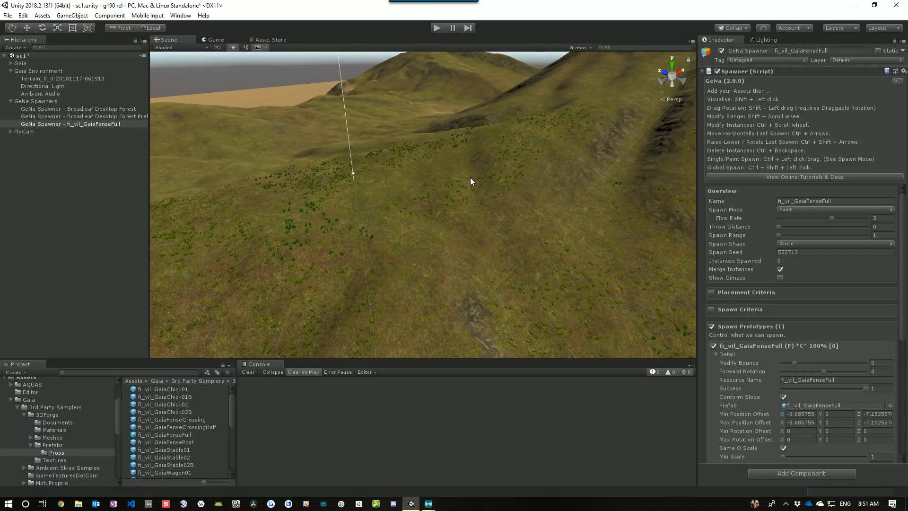
pyautogui.keyDown('ctrl'); pyautogui.click(476, 176); pyautogui.keyUp('ctrl')
pyautogui.keyDown('ctrl'); pyautogui.moveTo(369, 211); pyautogui.dragTo(353, 214); pyautogui.keyUp('ctrl')
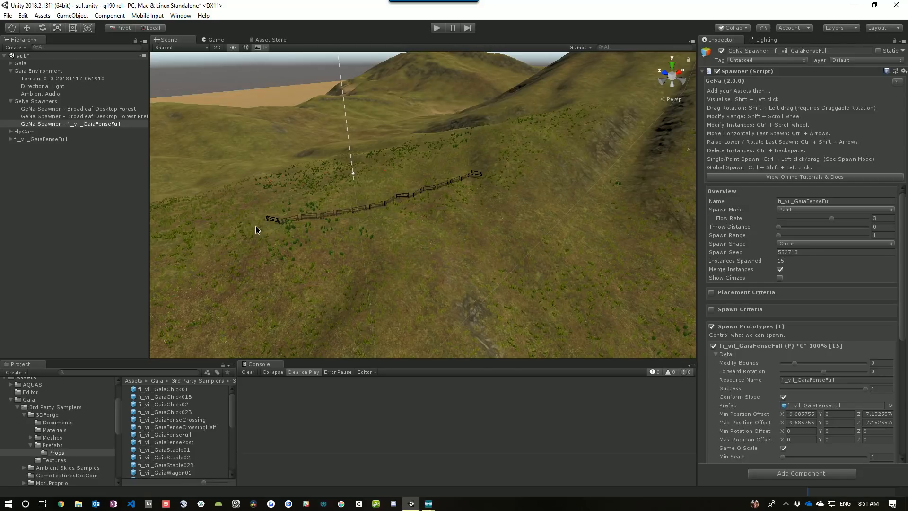
pyautogui.keyDown('ctrl'); pyautogui.moveTo(255, 229); pyautogui.dragTo(199, 213); pyautogui.keyUp('ctrl')
pyautogui.moveTo(331, 244); pyautogui.dragTo(359, 236, button='right')
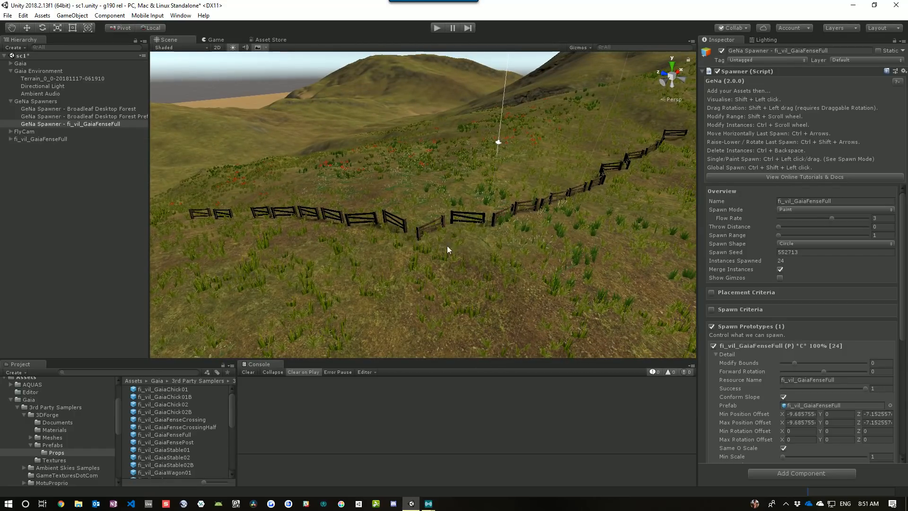
# Set the Flow Rate to about 3.13 and delete all spawned fence instances
pyautogui.moveTo(447, 250); pyautogui.dragTo(369, 269, button='right')
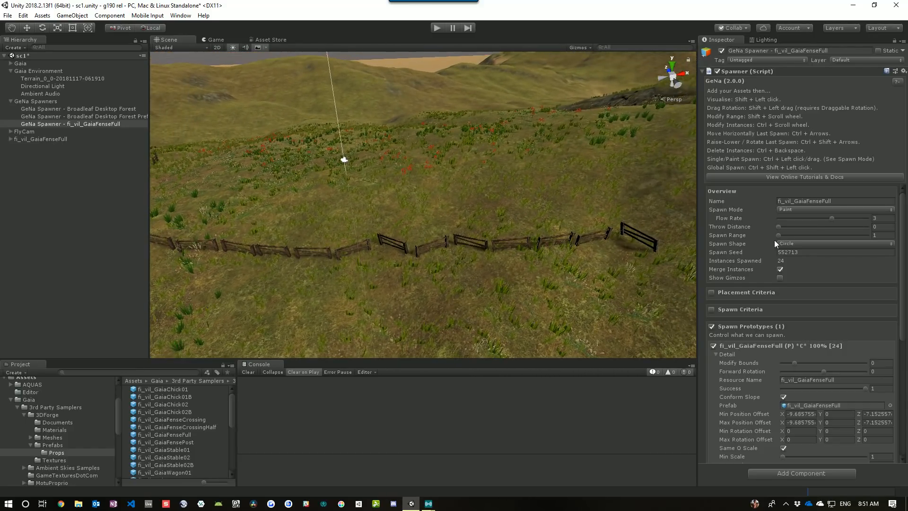
pyautogui.moveTo(833, 221); pyautogui.dragTo(835, 222)
pyautogui.moveTo(583, 243)
pyautogui.mouseDown(button='right')
pyautogui.moveTo(596, 260)
pyautogui.moveTo(578, 252)
pyautogui.mouseUp(button='right')
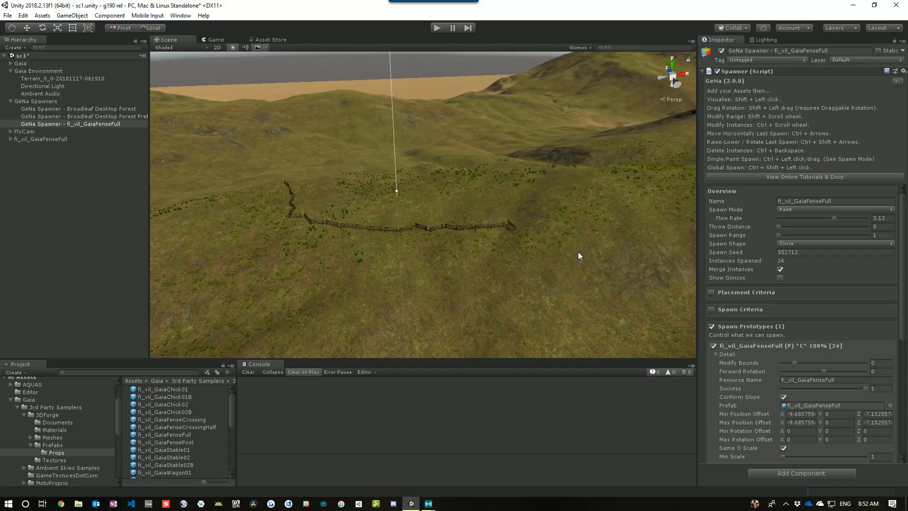
pyautogui.hotkey('ctrl', 'BackSpace')
pyautogui.press('Return')
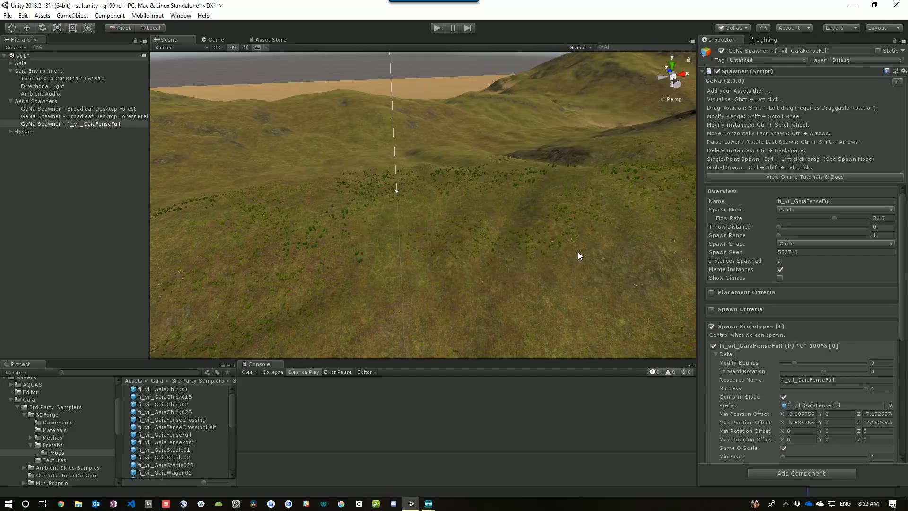
# Paint a long fence line winding up the hill slope
pyautogui.keyDown('ctrl'); pyautogui.click(533, 214); pyautogui.keyUp('ctrl')
pyautogui.keyDown('ctrl'); pyautogui.moveTo(441, 218); pyautogui.dragTo(307, 212); pyautogui.keyUp('ctrl')
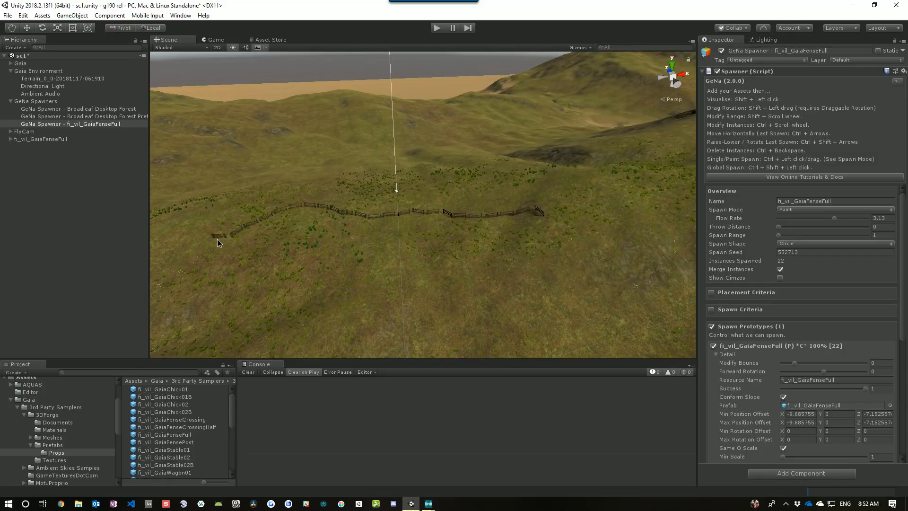
pyautogui.keyDown('ctrl'); pyautogui.moveTo(217, 239); pyautogui.dragTo(205, 237); pyautogui.keyUp('ctrl')
pyautogui.moveTo(370, 247)
pyautogui.mouseDown(button='right')
pyautogui.moveTo(546, 264)
pyautogui.moveTo(492, 296)
pyautogui.moveTo(421, 245)
pyautogui.mouseUp(button='right')
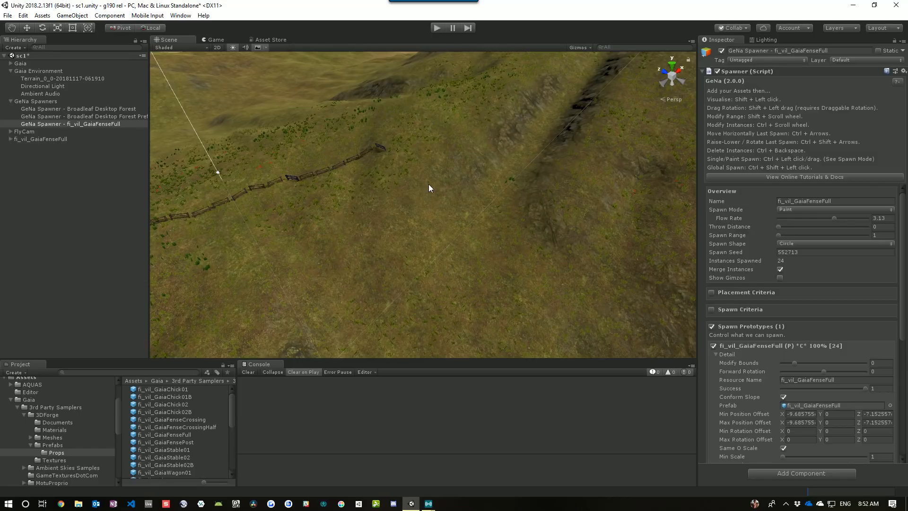
pyautogui.moveTo(440, 199); pyautogui.dragTo(455, 142, button='right')
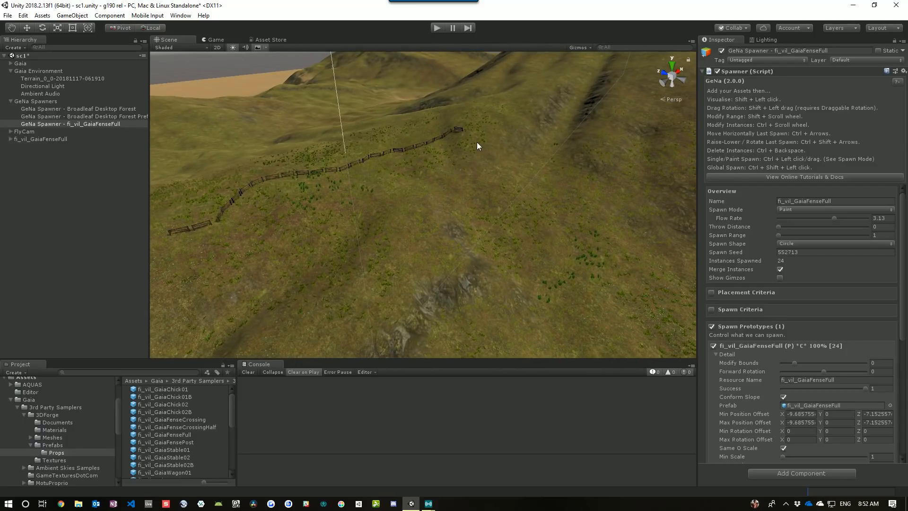
# Select the fence segment at the upper end of the line and delete it
pyautogui.click(464, 130)
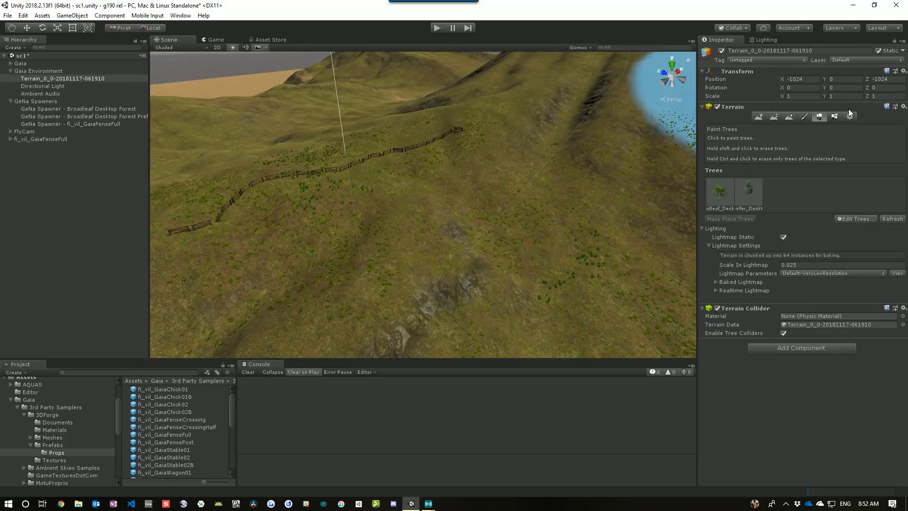
pyautogui.click(849, 117)
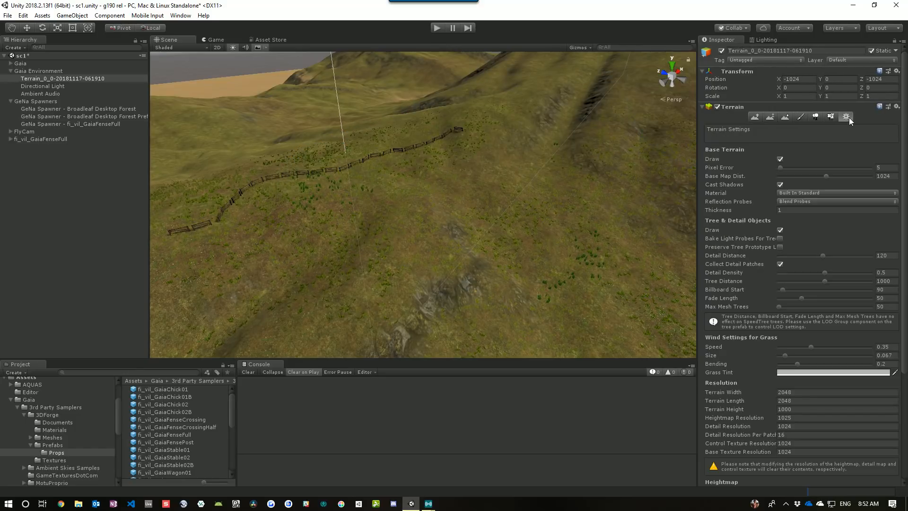
pyautogui.click(459, 129)
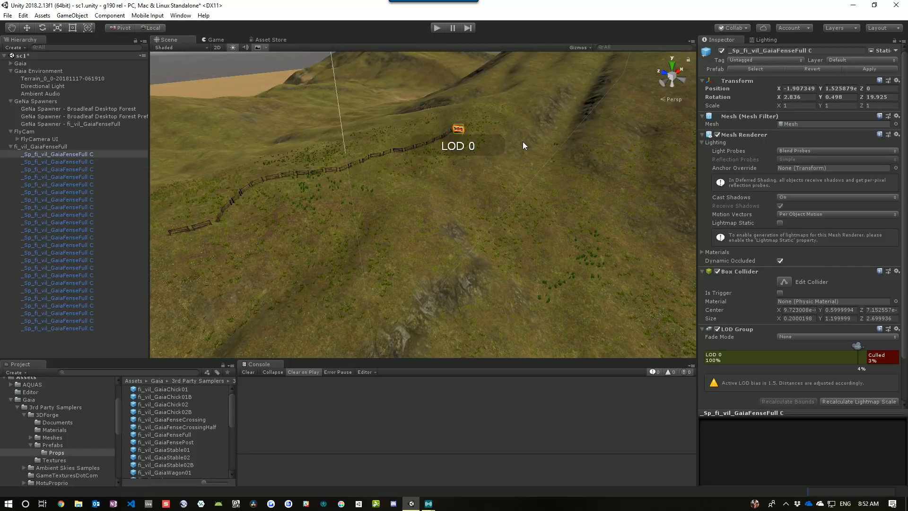
pyautogui.press('Delete')
# Reselect the fence spawner and paint more fence lines across the hillside
pyautogui.moveTo(491, 169); pyautogui.dragTo(495, 179, button='right')
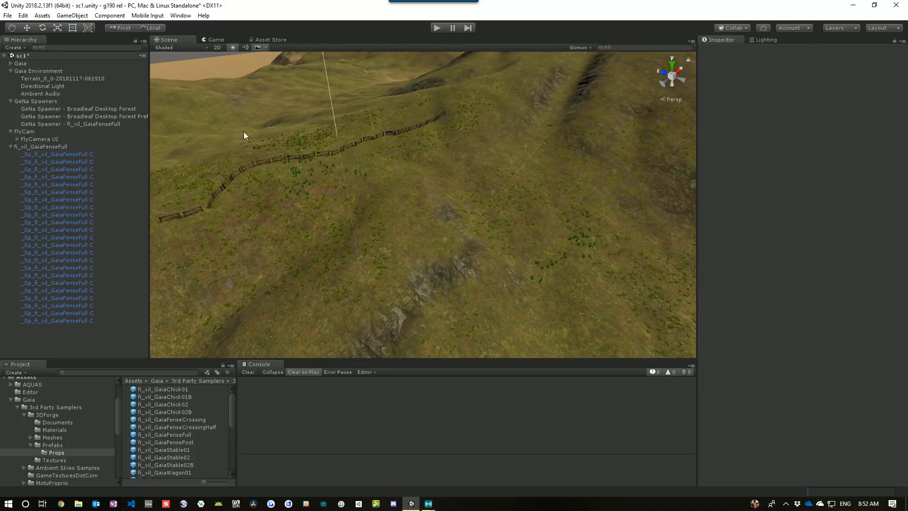
pyautogui.click(11, 147)
pyautogui.moveTo(384, 136); pyautogui.dragTo(405, 131, button='right')
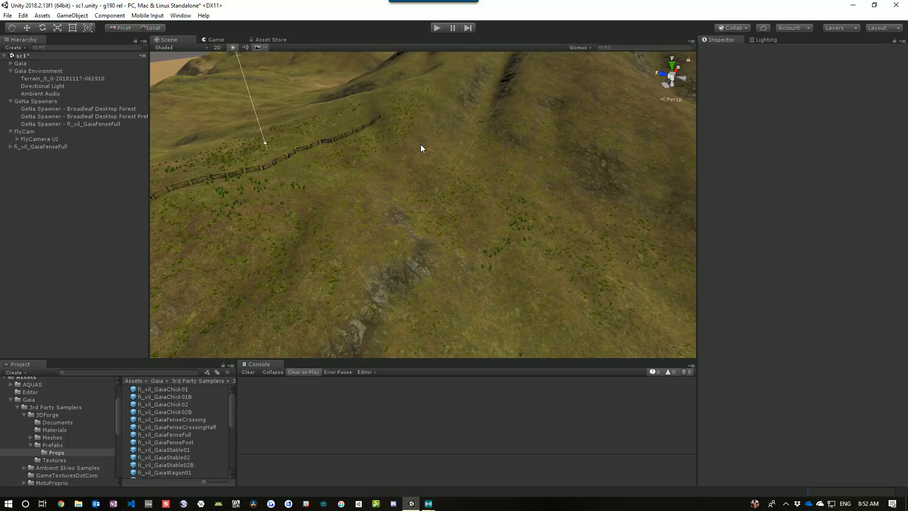
pyautogui.moveTo(415, 142); pyautogui.dragTo(465, 164, button='right')
pyautogui.click(113, 124)
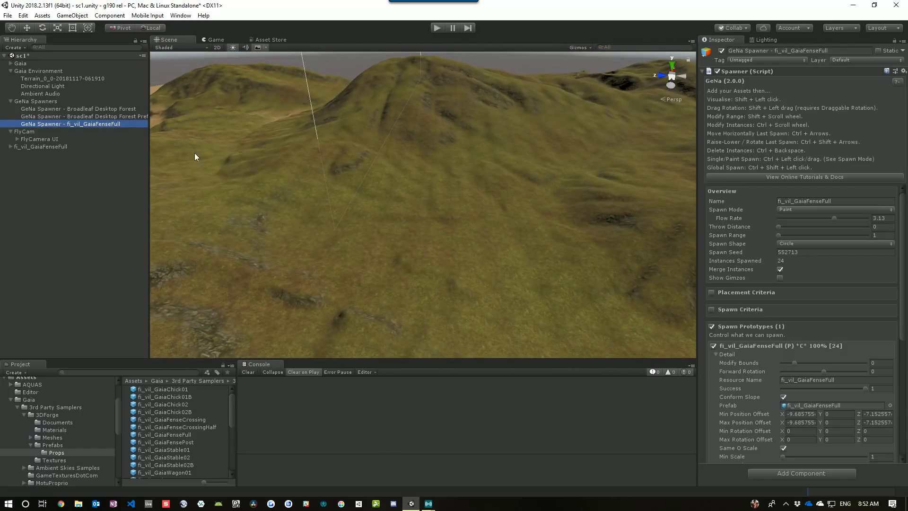
pyautogui.click(303, 157)
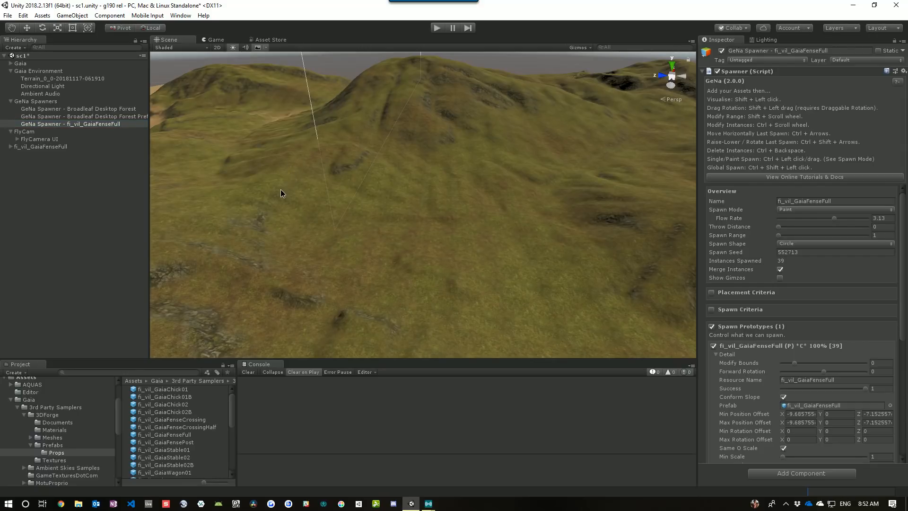
pyautogui.keyDown('ctrl'); pyautogui.moveTo(281, 190); pyautogui.dragTo(238, 213); pyautogui.keyUp('ctrl')
pyautogui.moveTo(449, 219)
pyautogui.mouseDown(button='right')
pyautogui.moveTo(397, 210)
pyautogui.moveTo(381, 196)
pyautogui.moveTo(382, 180)
pyautogui.moveTo(478, 208)
pyautogui.moveTo(487, 199)
pyautogui.mouseUp(button='right')
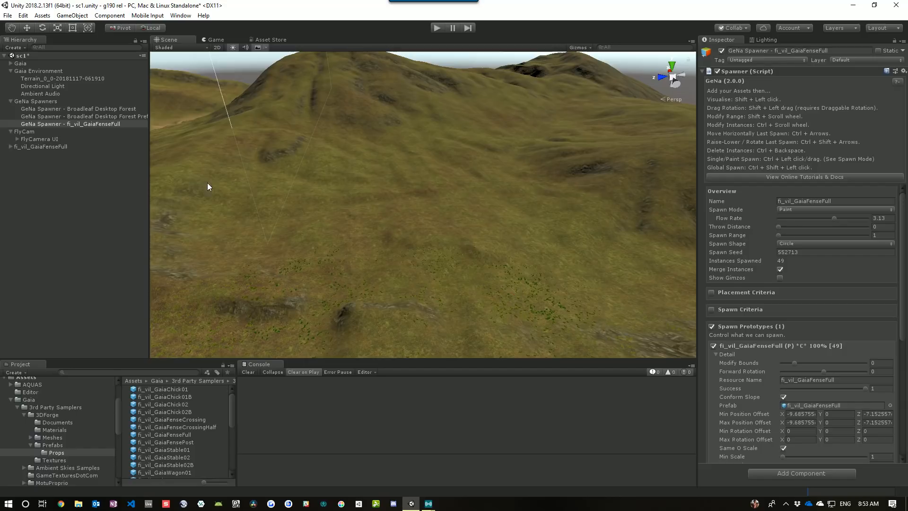
pyautogui.rightClick(56, 168)
pyautogui.moveTo(111, 342)
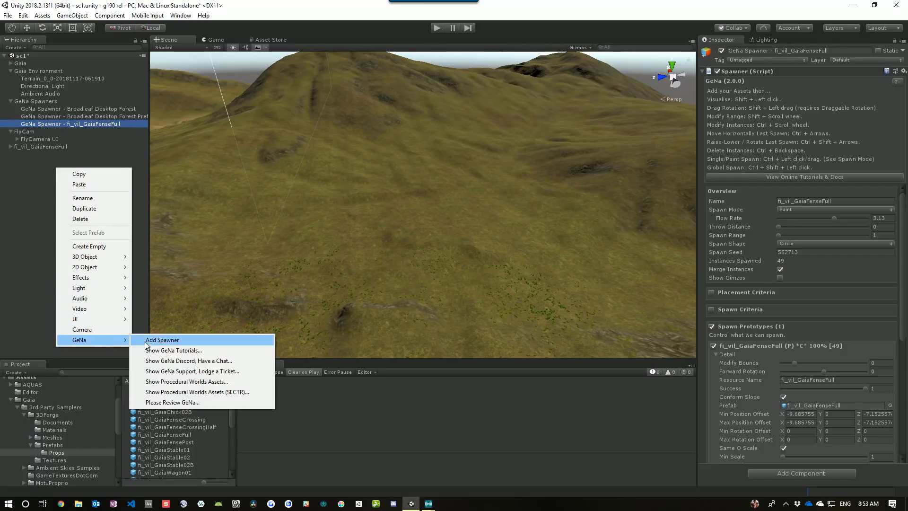
pyautogui.click(160, 342)
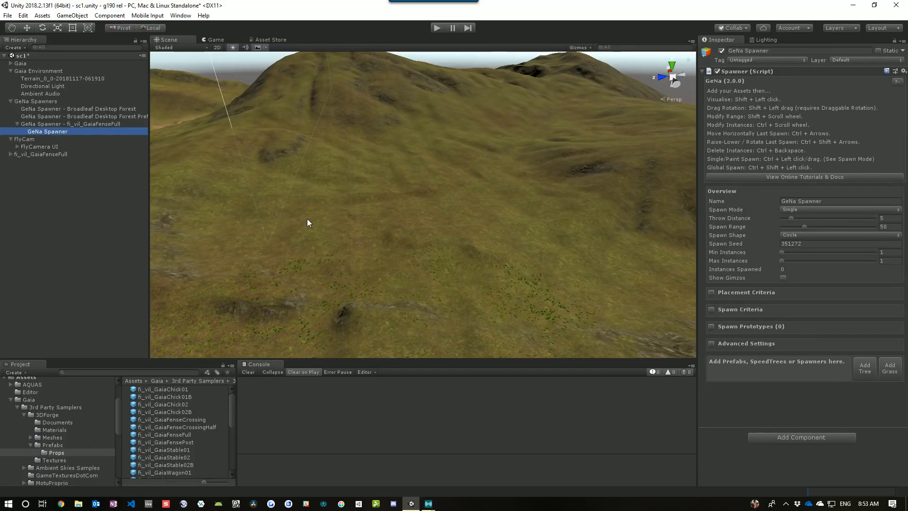
pyautogui.click(53, 133)
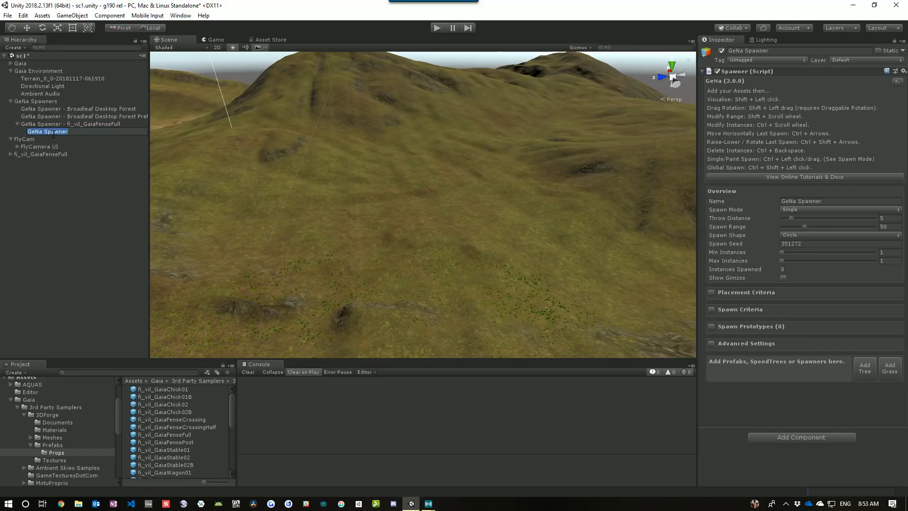
pyautogui.press('Escape')
pyautogui.press('Delete')
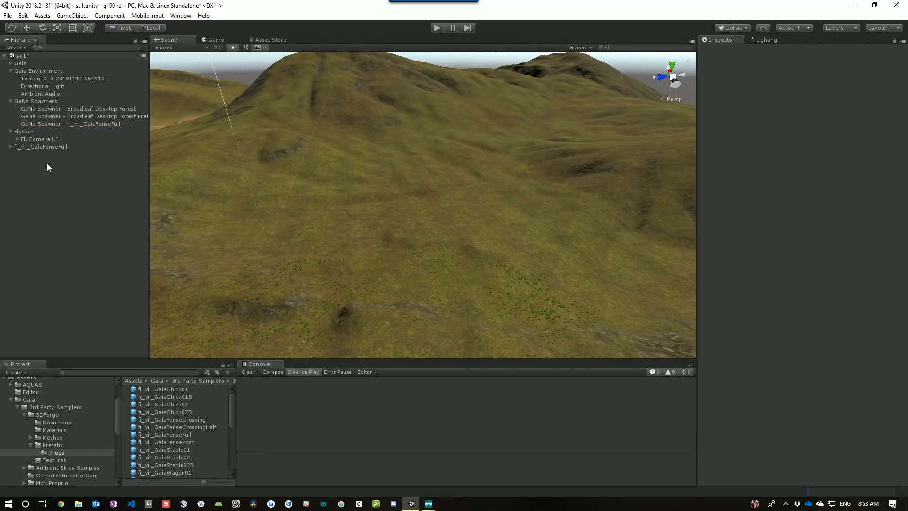
# Add a new GeNa spawner at the scene root and add the terrain's trees to it
pyautogui.rightClick(28, 164)
pyautogui.moveTo(80, 336)
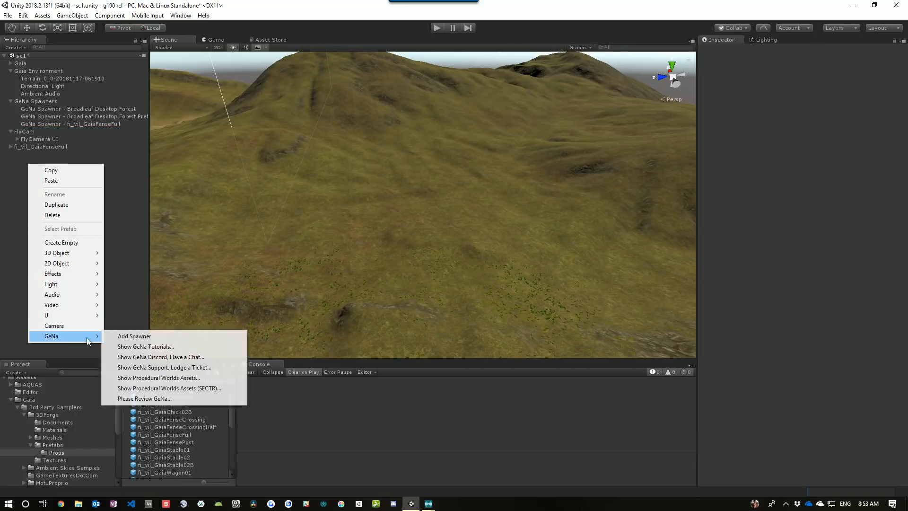
pyautogui.click(148, 338)
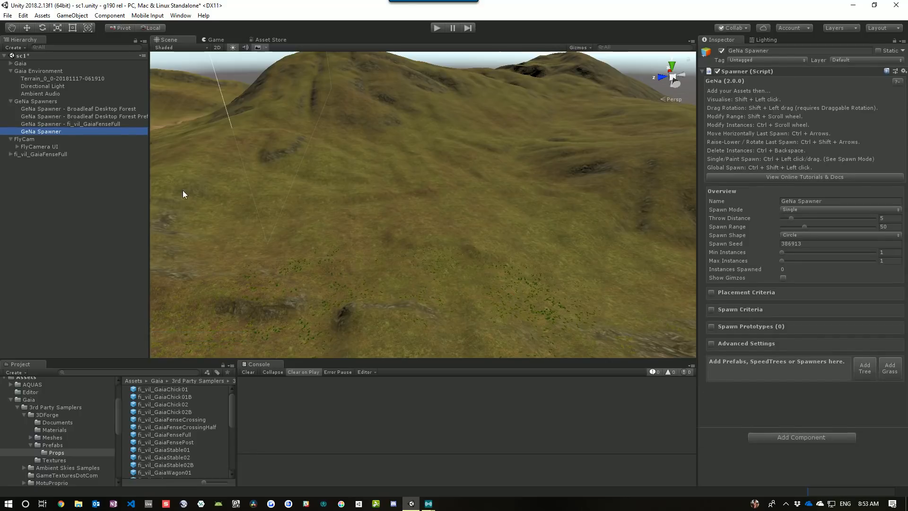
pyautogui.click(863, 369)
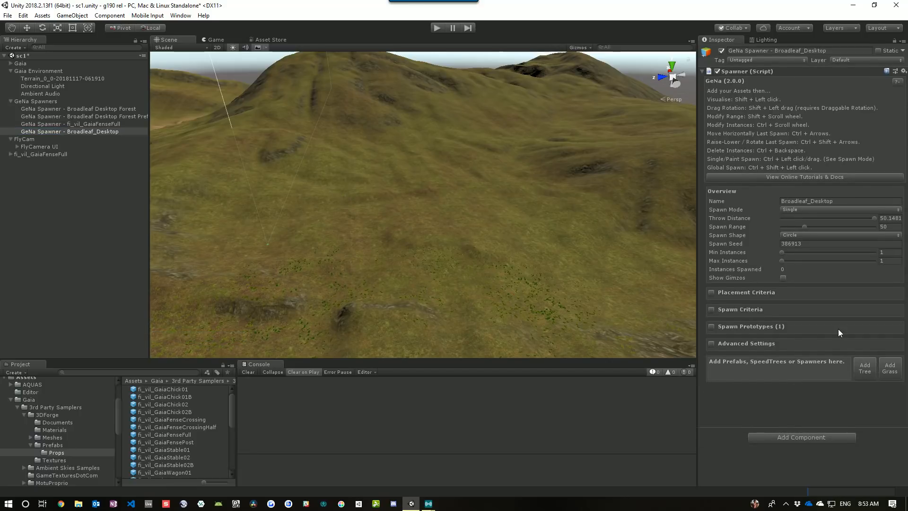
# Check the terrain's tree list, then expand the Broadleaf_Desktop spawner's Spawn Prototypes section
pyautogui.click(582, 229)
pyautogui.click(815, 116)
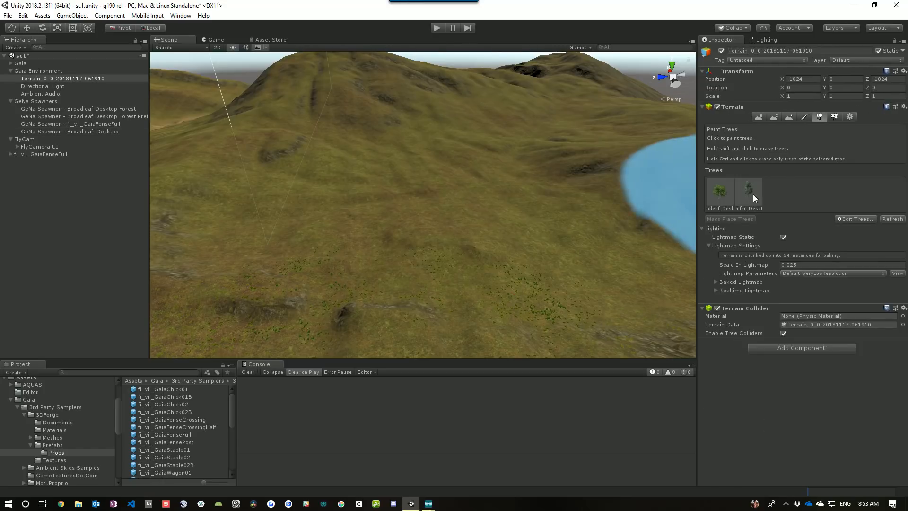
pyautogui.click(851, 117)
pyautogui.click(69, 131)
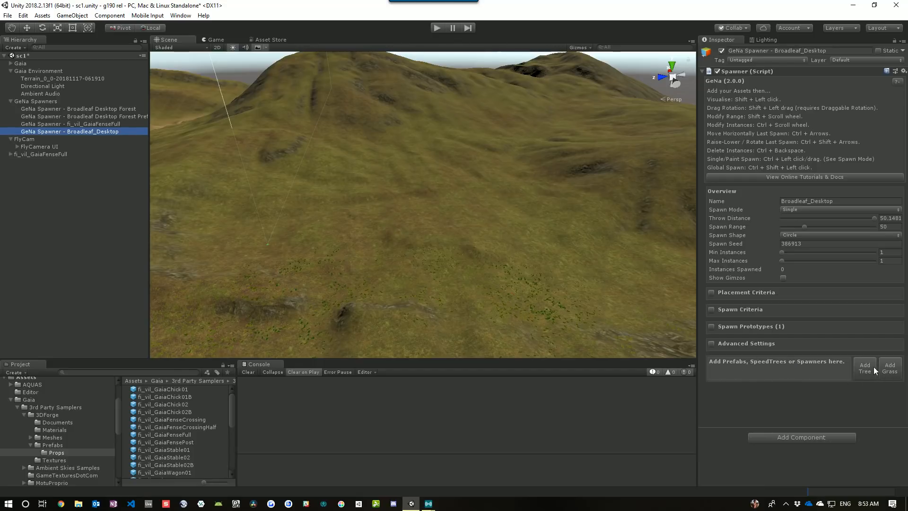
pyautogui.click(711, 326)
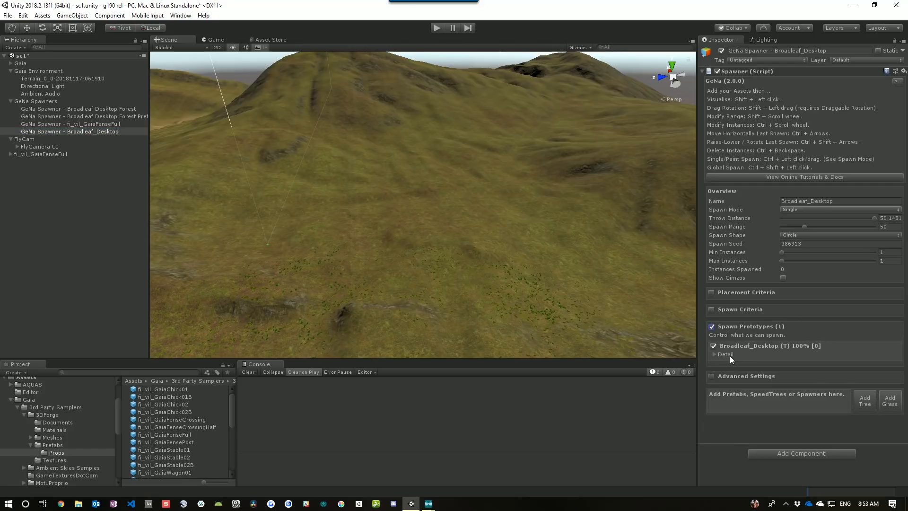
# Inspect the Broadleaf_Desktop prototype's details and its tree selection
pyautogui.click(725, 354)
pyautogui.scroll(-3, 747, 343)
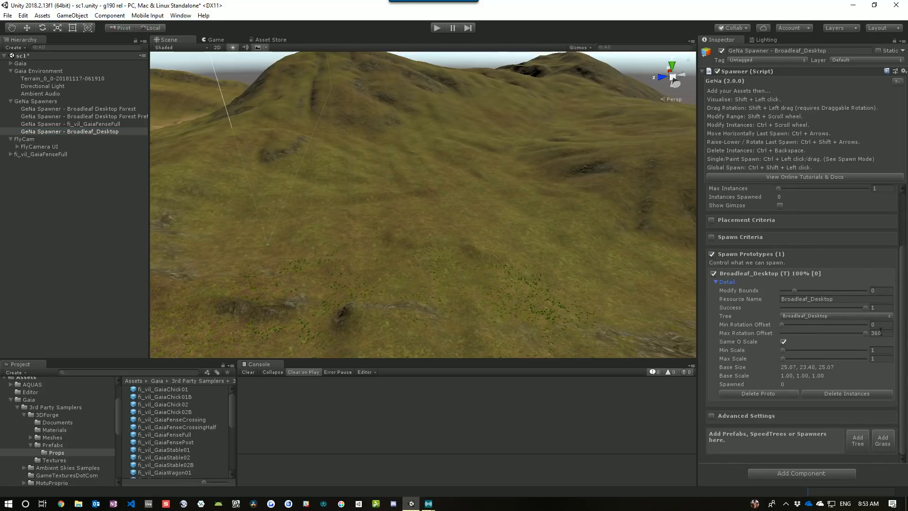
pyautogui.click(836, 315)
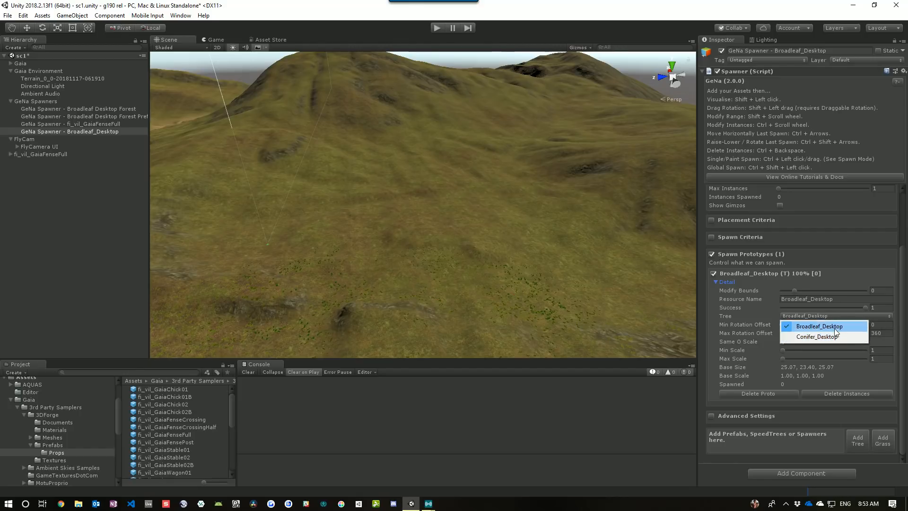
pyautogui.click(833, 326)
pyautogui.scroll(3, 840, 272)
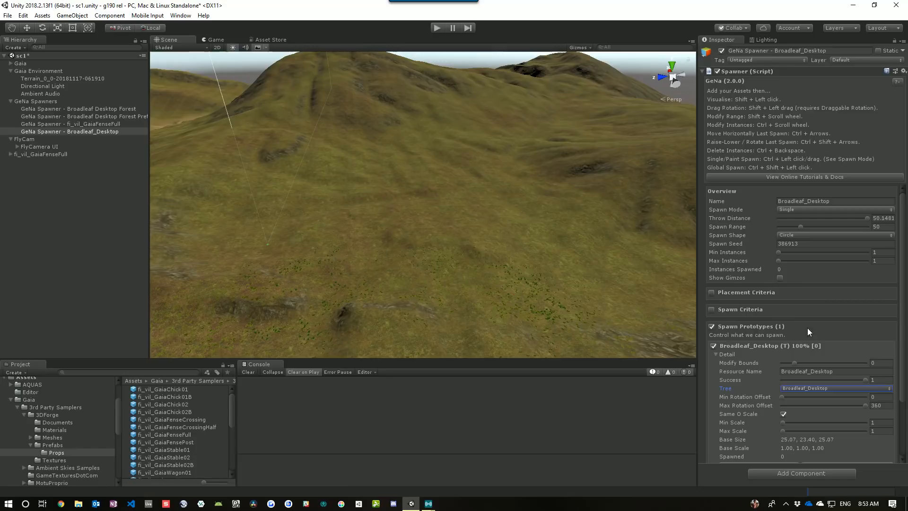
pyautogui.click(715, 354)
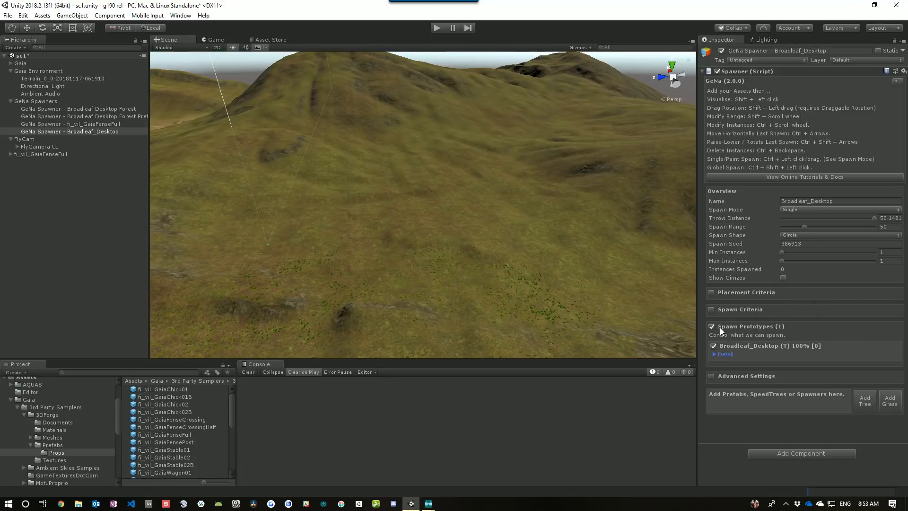
# Turn off Check Height and Check Slope in the tree spawner's spawn criteria
pyautogui.click(712, 310)
pyautogui.scroll(-3, 866, 304)
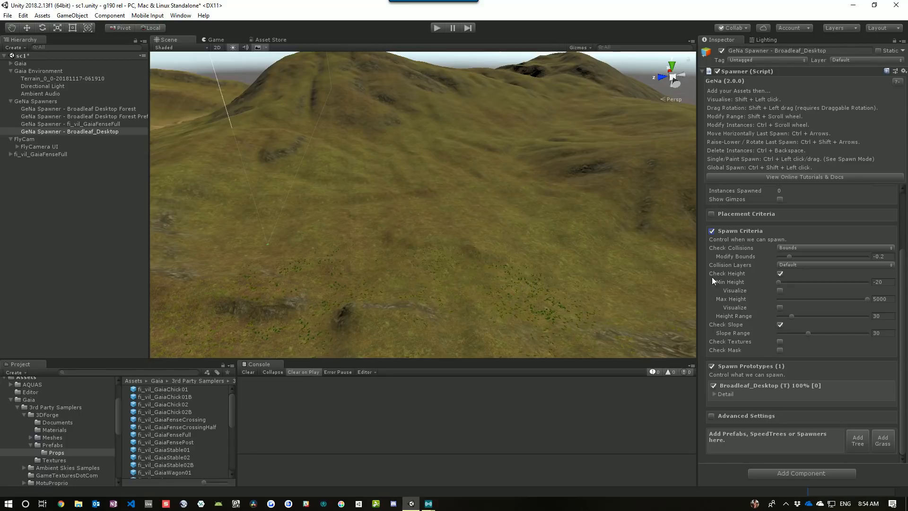
pyautogui.click(781, 277)
pyautogui.click(781, 325)
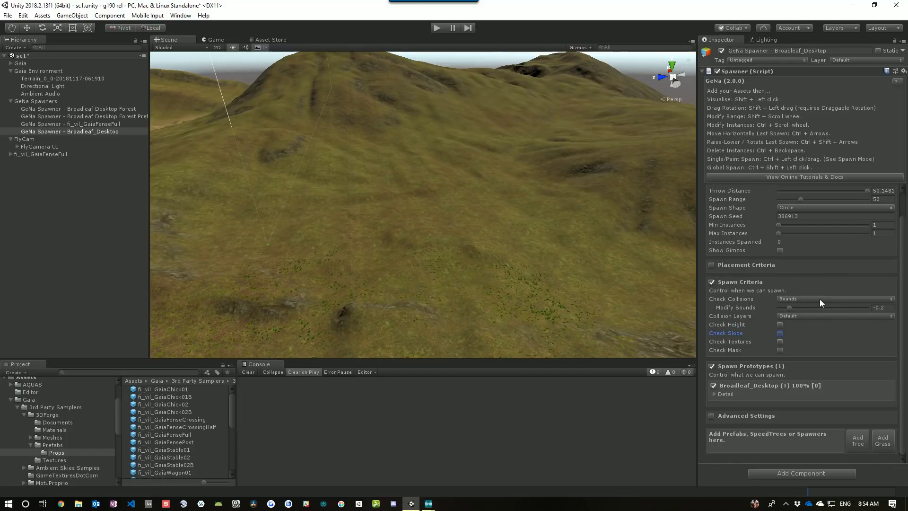
pyautogui.click(728, 283)
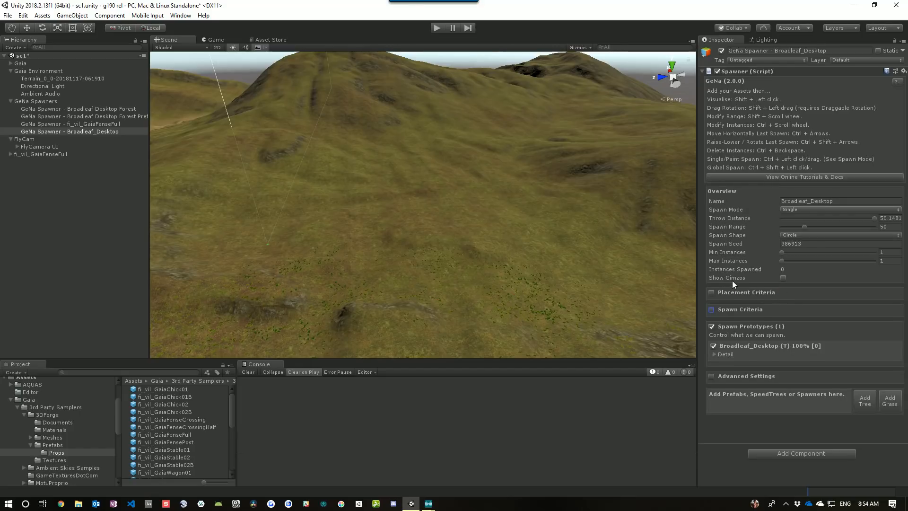
# Switch the tree spawner's spawn mode to Paint
pyautogui.click(723, 293)
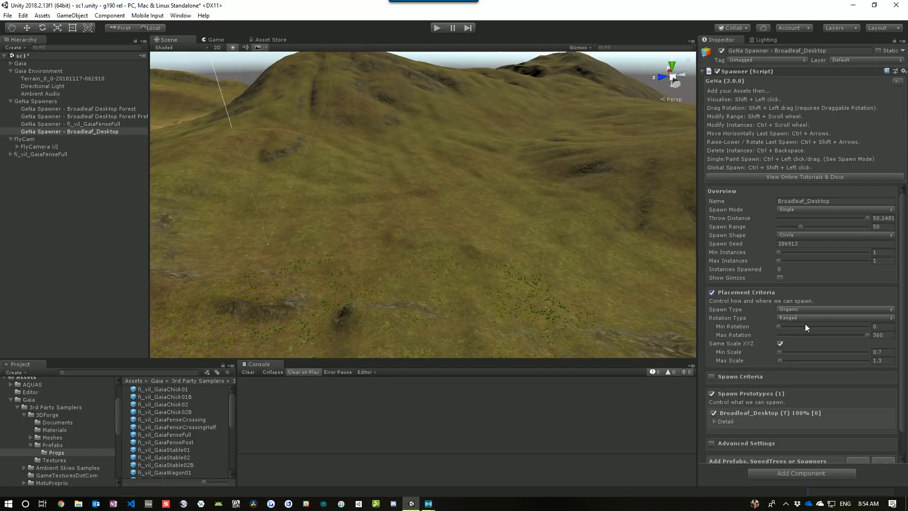
pyautogui.click(735, 293)
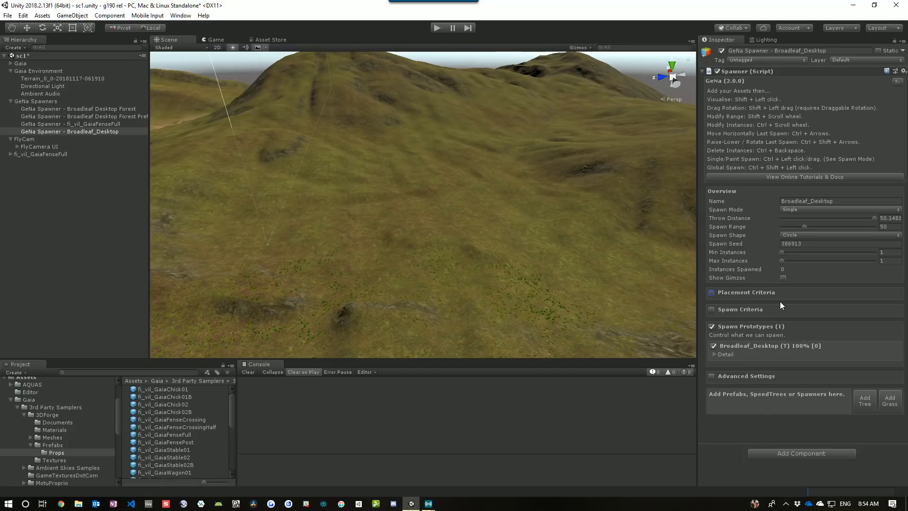
pyautogui.click(788, 210)
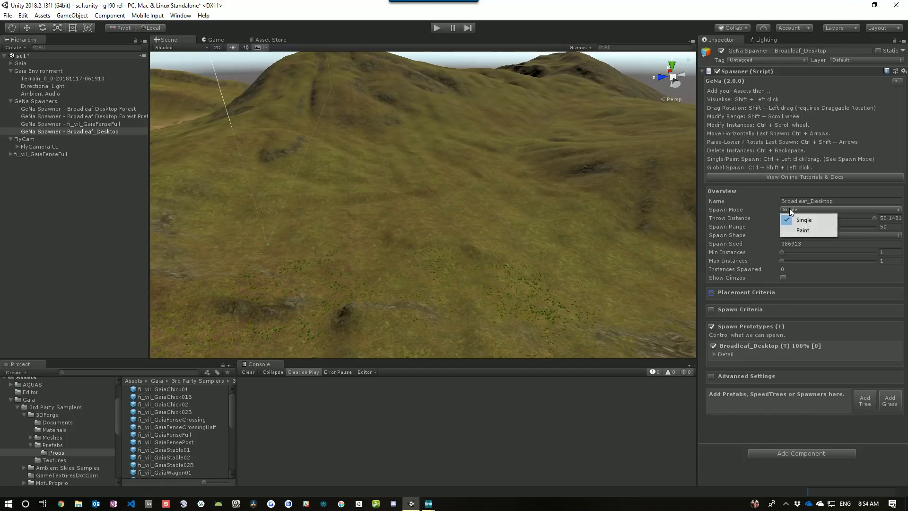
pyautogui.click(803, 230)
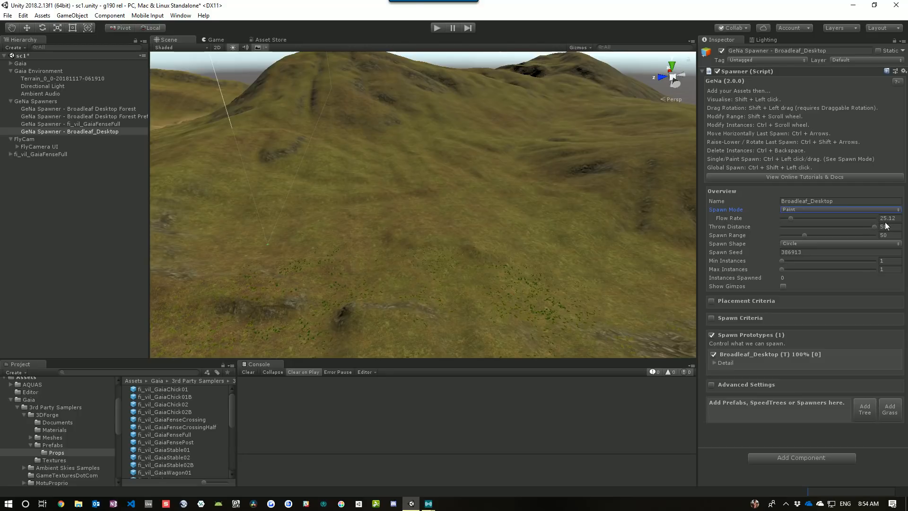
# Set the tree spawner's flow rate to 5
pyautogui.click(715, 363)
pyautogui.scroll(-3, 776, 312)
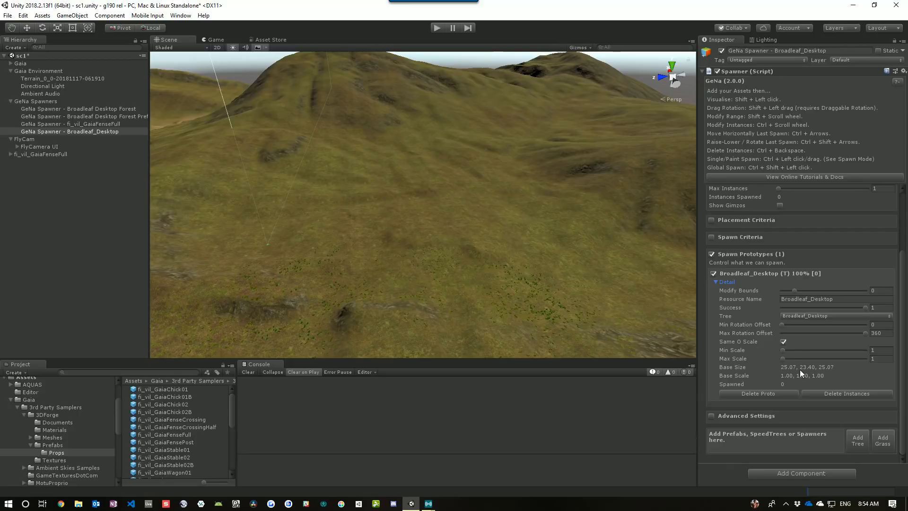
pyautogui.click(715, 282)
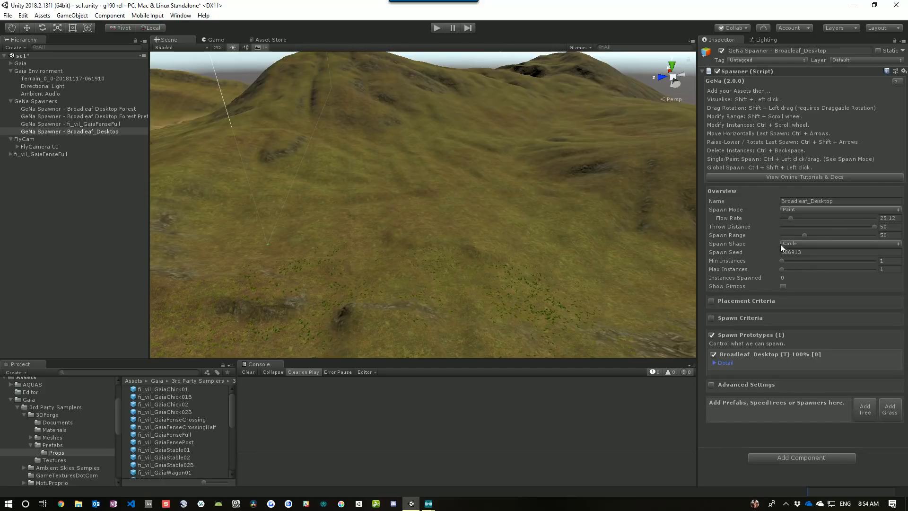
pyautogui.click(883, 217)
pyautogui.write('5')
# Turn off Force Spawn and Add Light Probes in the tree spawner's advanced settings
pyautogui.click(712, 384)
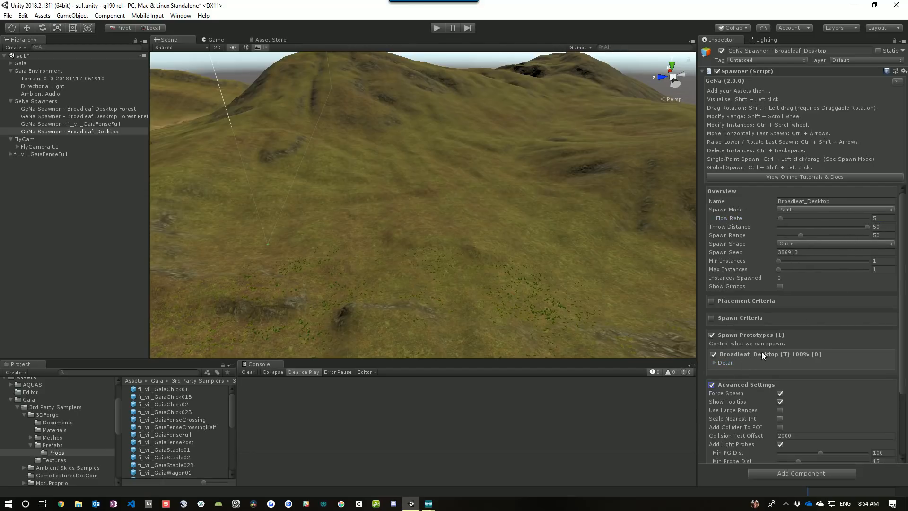
pyautogui.scroll(-3, 794, 354)
pyautogui.click(780, 308)
pyautogui.click(780, 308)
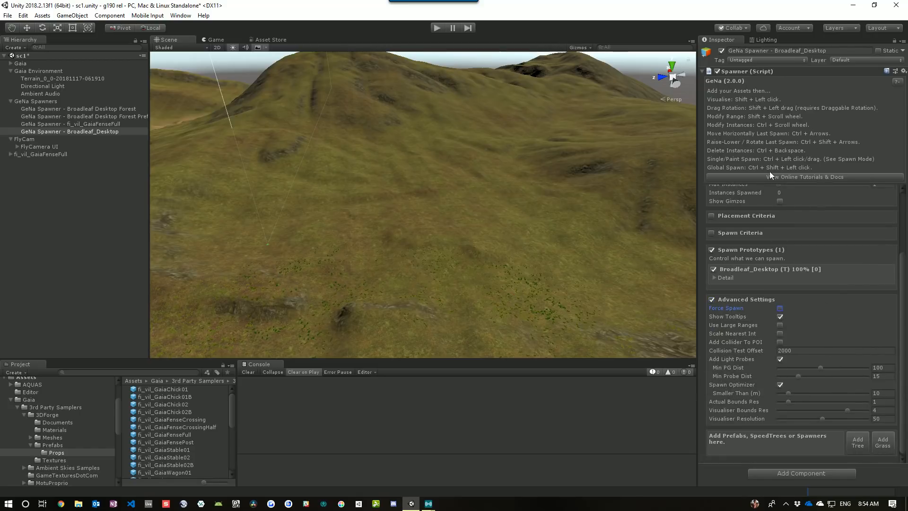
pyautogui.scroll(3, 811, 222)
pyautogui.scroll(-3, 796, 296)
pyautogui.click(779, 359)
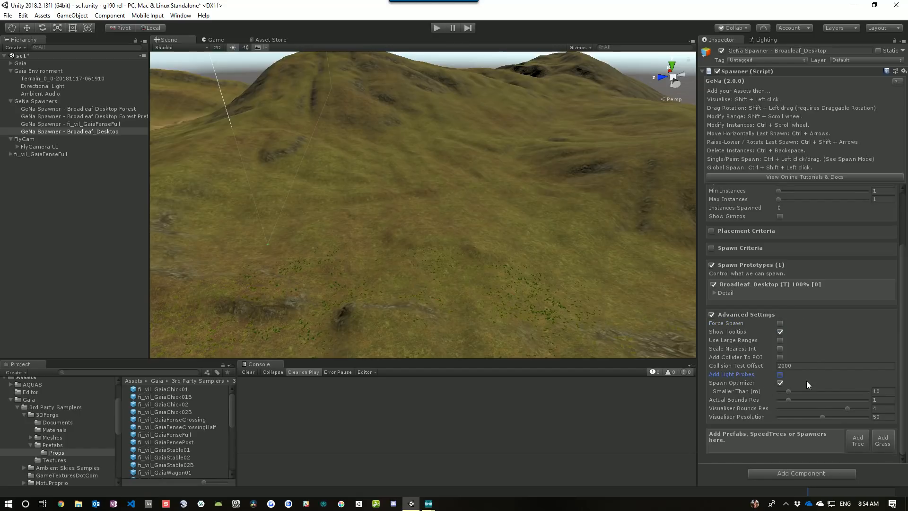
pyautogui.click(711, 324)
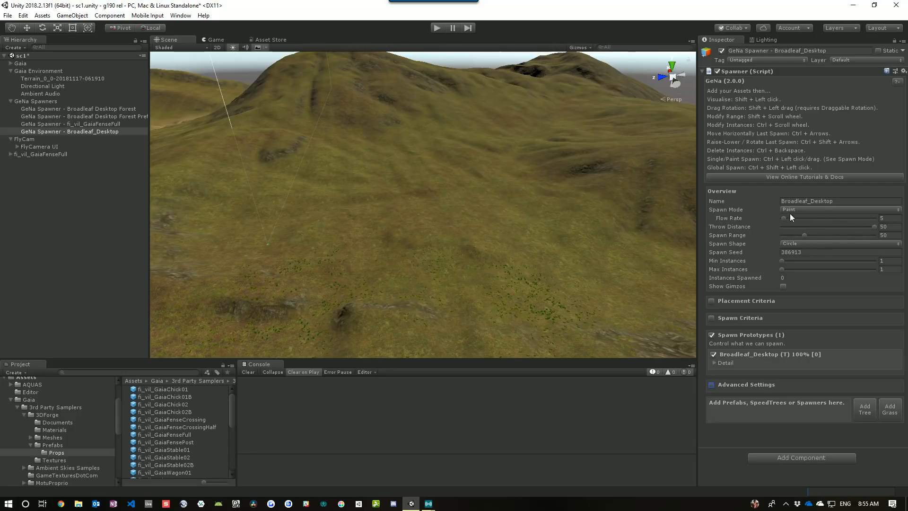
# Set throw distance to 0 and spawn range to 1, then paint rings of broadleaf trees on the terrain
pyautogui.moveTo(875, 225); pyautogui.dragTo(762, 234)
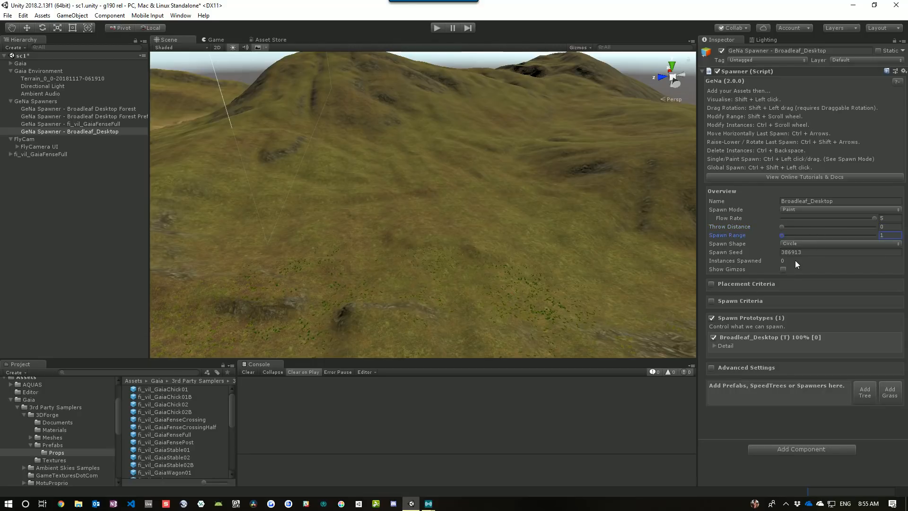
pyautogui.moveTo(600, 233); pyautogui.dragTo(573, 296, button='right')
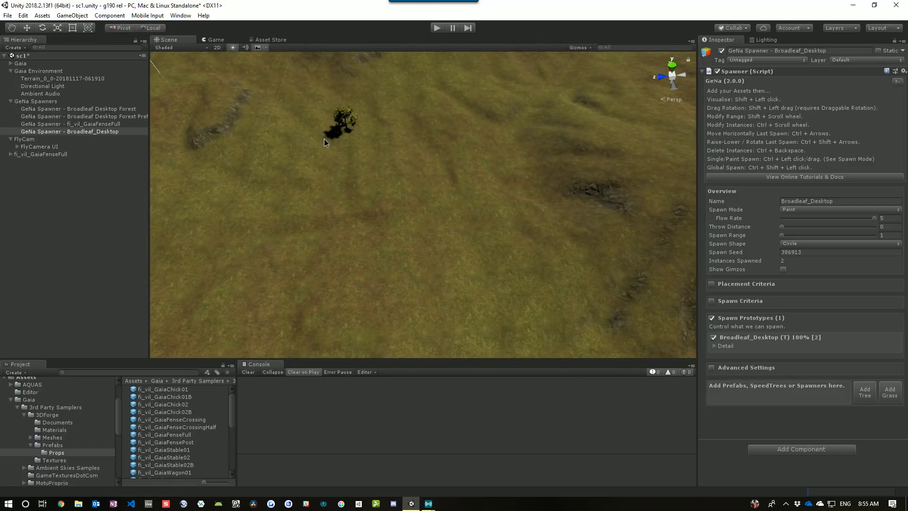
pyautogui.moveTo(261, 196)
pyautogui.keyDown('ctrl'); pyautogui.mouseDown()
pyautogui.moveTo(259, 269)
pyautogui.moveTo(283, 306)
pyautogui.moveTo(323, 328)
pyautogui.moveTo(385, 338)
pyautogui.moveTo(548, 332)
pyautogui.moveTo(593, 313)
pyautogui.moveTo(605, 264)
pyautogui.moveTo(610, 208)
pyautogui.moveTo(587, 128)
pyautogui.mouseUp(); pyautogui.keyUp('ctrl')
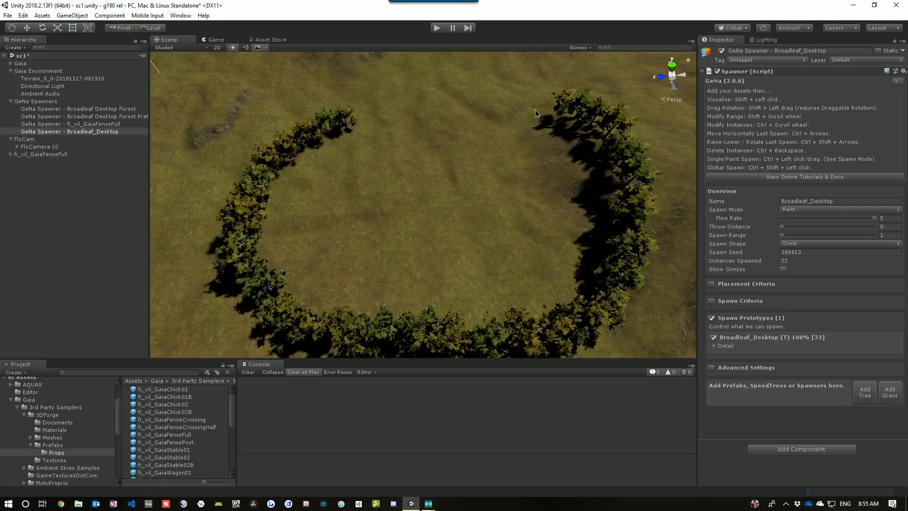
pyautogui.moveTo(536, 113)
pyautogui.keyDown('ctrl'); pyautogui.mouseDown()
pyautogui.moveTo(383, 114)
pyautogui.moveTo(334, 174)
pyautogui.moveTo(311, 186)
pyautogui.moveTo(362, 210)
pyautogui.moveTo(350, 171)
pyautogui.moveTo(386, 185)
pyautogui.mouseUp(); pyautogui.keyUp('ctrl')
pyautogui.moveTo(462, 164)
pyautogui.keyDown('ctrl'); pyautogui.mouseDown()
pyautogui.moveTo(433, 180)
pyautogui.moveTo(423, 212)
pyautogui.moveTo(480, 228)
pyautogui.mouseUp(); pyautogui.keyUp('ctrl')
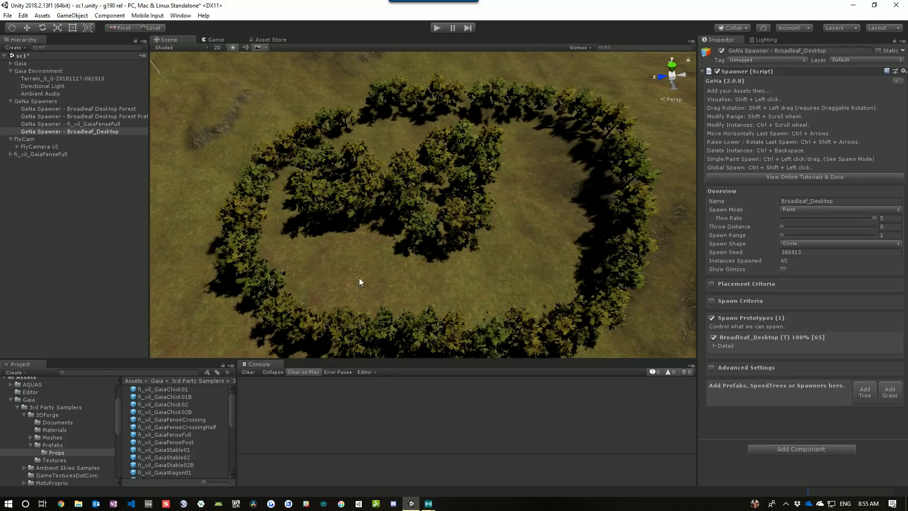
pyautogui.moveTo(359, 279)
pyautogui.keyDown('ctrl'); pyautogui.mouseDown()
pyautogui.moveTo(492, 278)
pyautogui.moveTo(548, 236)
pyautogui.mouseUp(); pyautogui.keyUp('ctrl')
pyautogui.scroll(5, 530, 276)
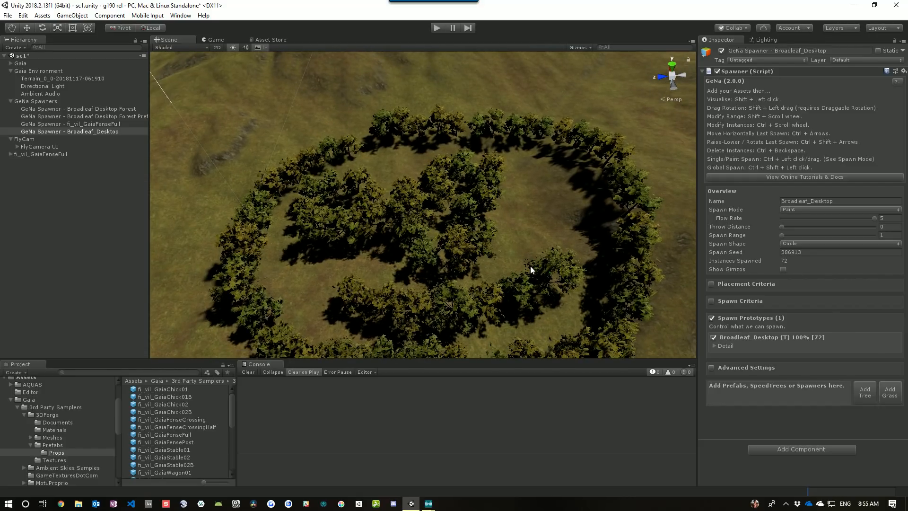
# Delete all instances spawned by the Broadleaf_Desktop spawner
pyautogui.hotkey('ctrl', 'BackSpace')
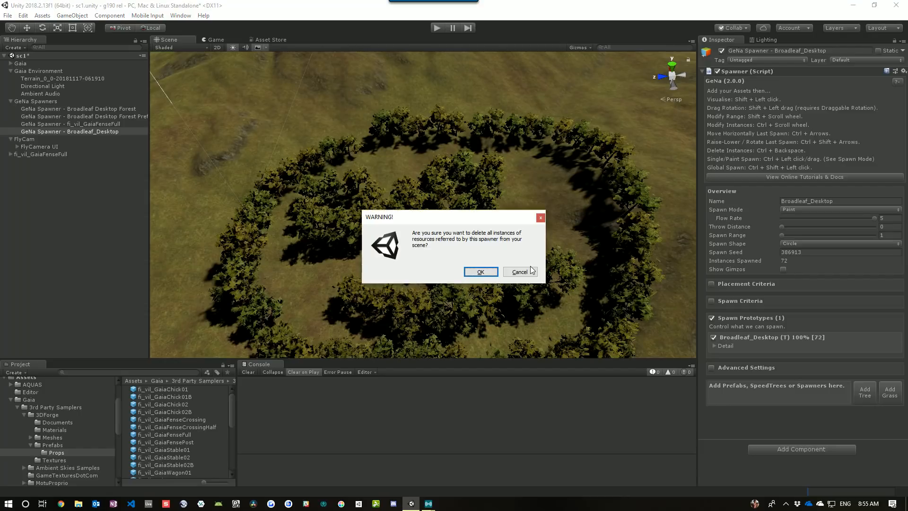
pyautogui.click(478, 269)
# Examine the Broadleaf Desktop Forest and Forest Prefabs spawners' settings, including prototype details and spawn criteria
pyautogui.moveTo(504, 257); pyautogui.dragTo(482, 188, button='right')
pyautogui.press('s')
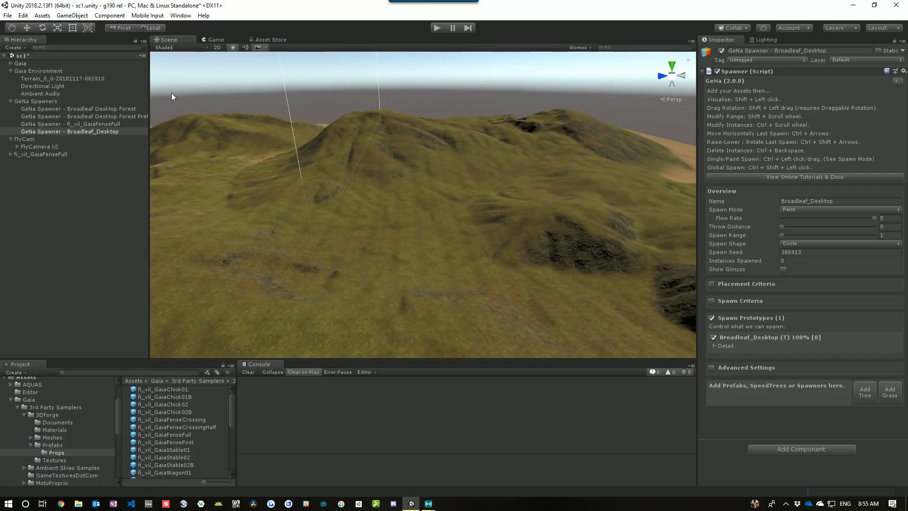
pyautogui.click(117, 109)
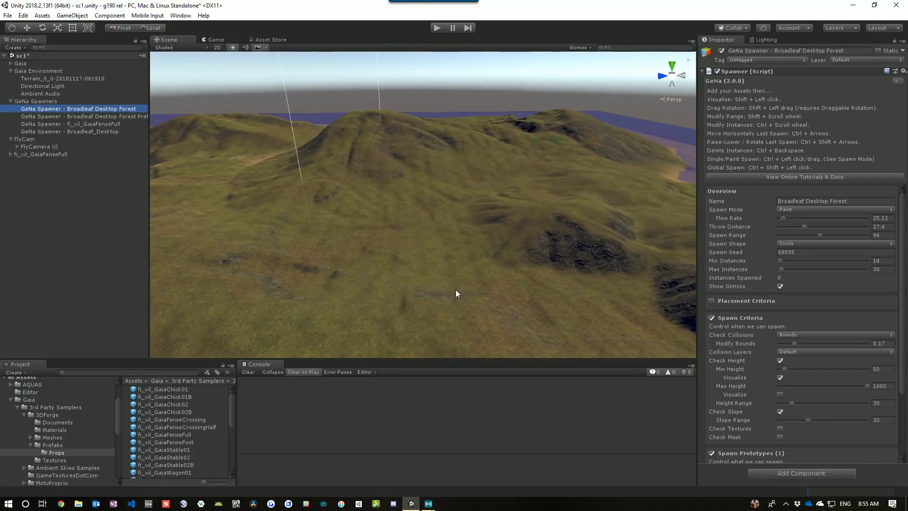
pyautogui.click(129, 117)
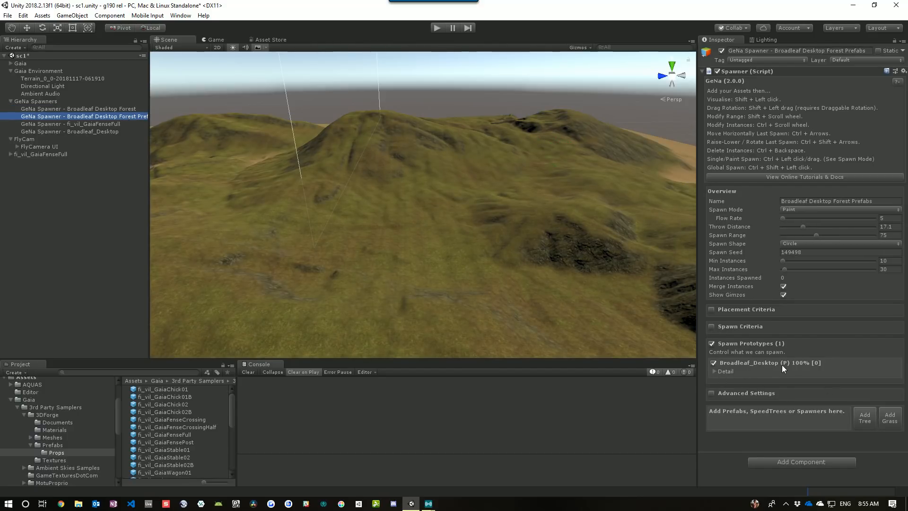
pyautogui.click(107, 108)
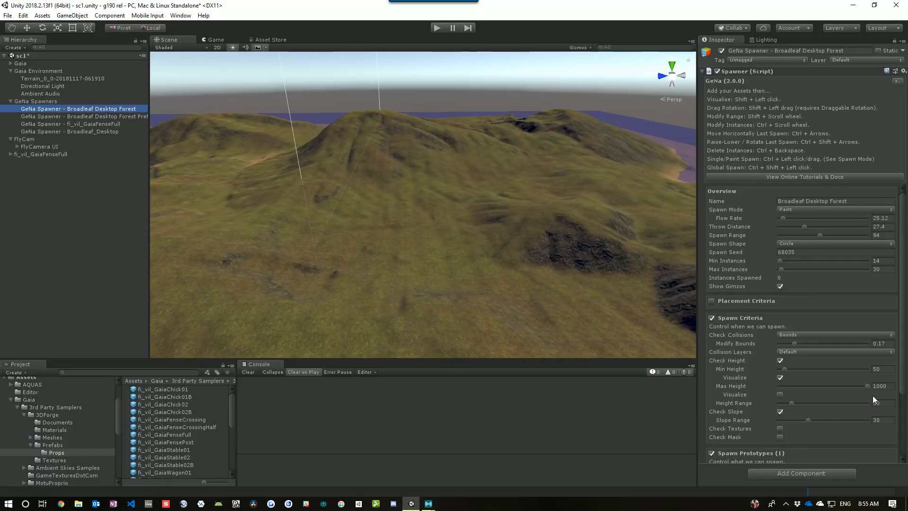
pyautogui.click(731, 318)
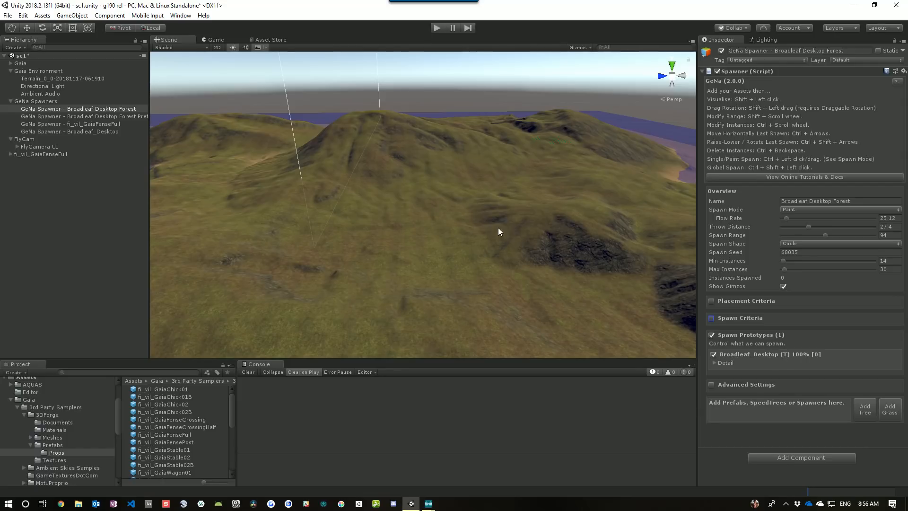
pyautogui.click(94, 116)
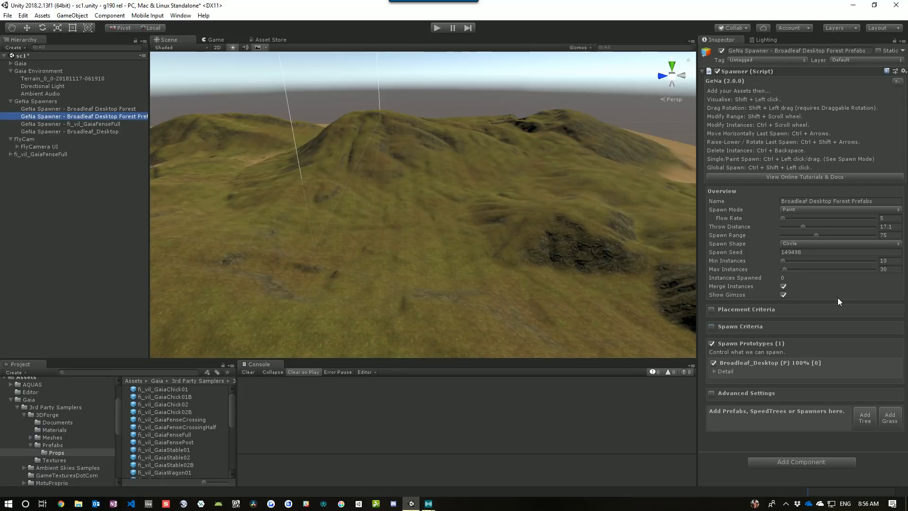
pyautogui.click(714, 372)
pyautogui.scroll(-5, 855, 368)
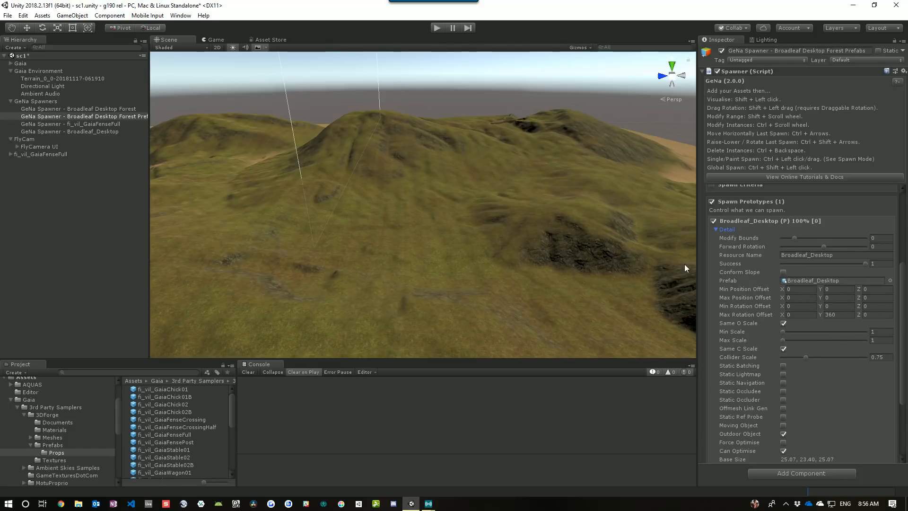
pyautogui.click(726, 229)
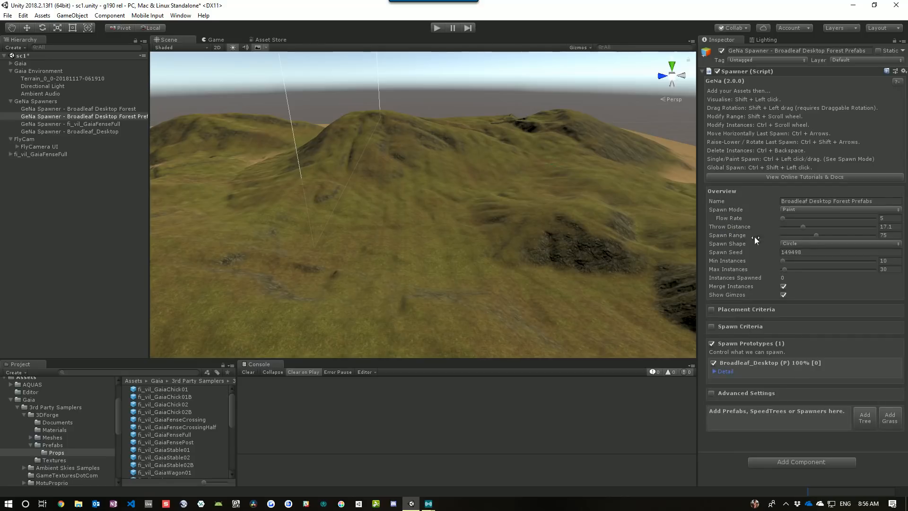
pyautogui.click(727, 327)
pyautogui.scroll(-3, 822, 321)
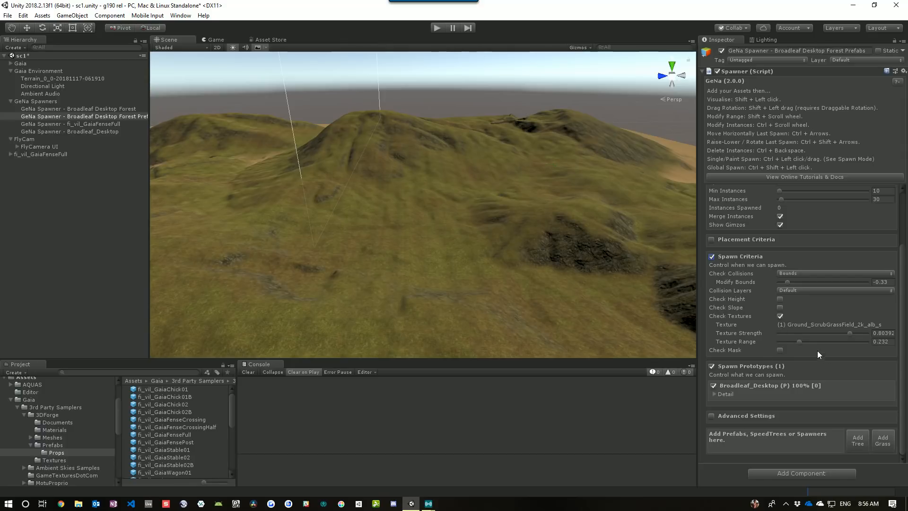
# Pick the mossy rock texture on the hillside as the Forest Prefabs spawner's texture criterion
pyautogui.keyDown('shift'); pyautogui.click(526, 276); pyautogui.keyUp('shift')
pyautogui.keyDown('shift'); pyautogui.click(463, 270); pyautogui.keyUp('shift')
pyautogui.keyDown('shift'); pyautogui.click(510, 258); pyautogui.keyUp('shift')
pyautogui.keyDown('shift'); pyautogui.click(563, 239); pyautogui.keyUp('shift')
pyautogui.moveTo(590, 247); pyautogui.dragTo(622, 291, button='right')
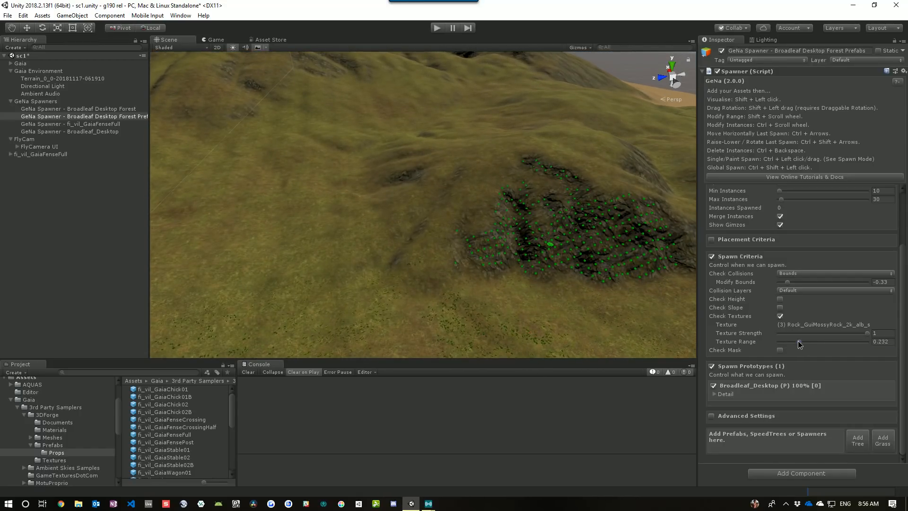
# Set the texture range to about 0.18 and pick the mossy rock texture from the hillside again
pyautogui.moveTo(798, 340)
pyautogui.mouseDown()
pyautogui.moveTo(863, 344)
pyautogui.moveTo(798, 341)
pyautogui.mouseUp()
pyautogui.keyDown('shift'); pyautogui.click(410, 259); pyautogui.keyUp('shift')
pyautogui.moveTo(797, 342); pyautogui.dragTo(853, 345)
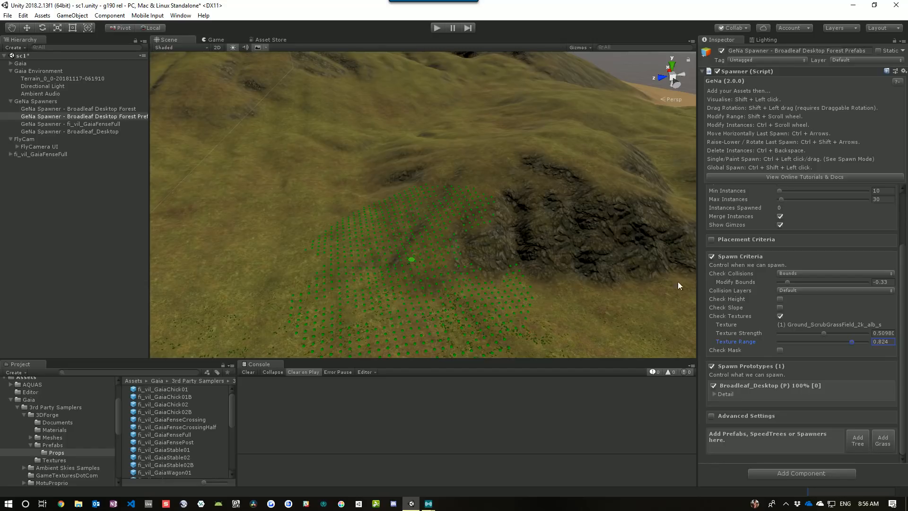
pyautogui.moveTo(852, 341); pyautogui.dragTo(796, 345)
pyautogui.keyDown('shift'); pyautogui.click(562, 237); pyautogui.keyUp('shift')
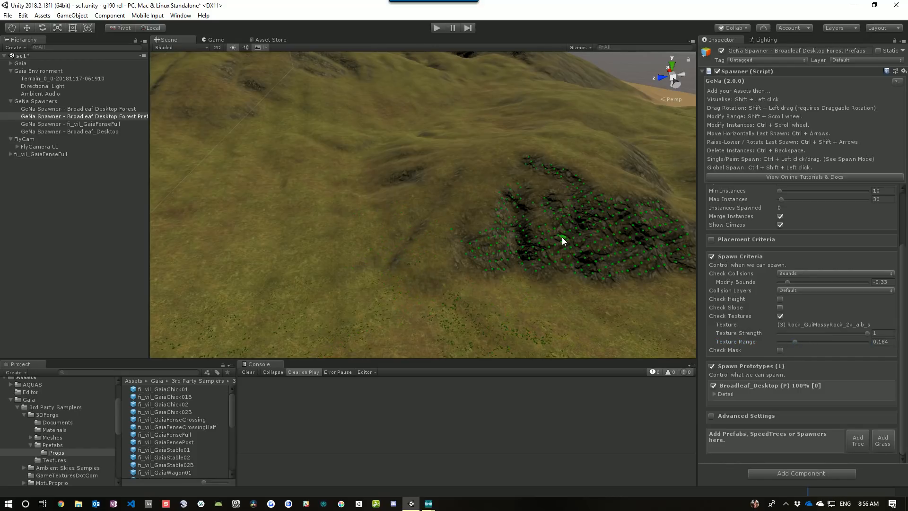
# Pick the scrub grass field texture on the lower ground as the Forest Prefabs spawner's texture criterion
pyautogui.keyDown('shift'); pyautogui.click(426, 222); pyautogui.keyUp('shift')
pyautogui.keyDown('shift'); pyautogui.click(291, 256); pyautogui.keyUp('shift')
pyautogui.keyDown('shift'); pyautogui.click(422, 226); pyautogui.keyUp('shift')
pyautogui.keyDown('shift'); pyautogui.click(430, 246); pyautogui.keyUp('shift')
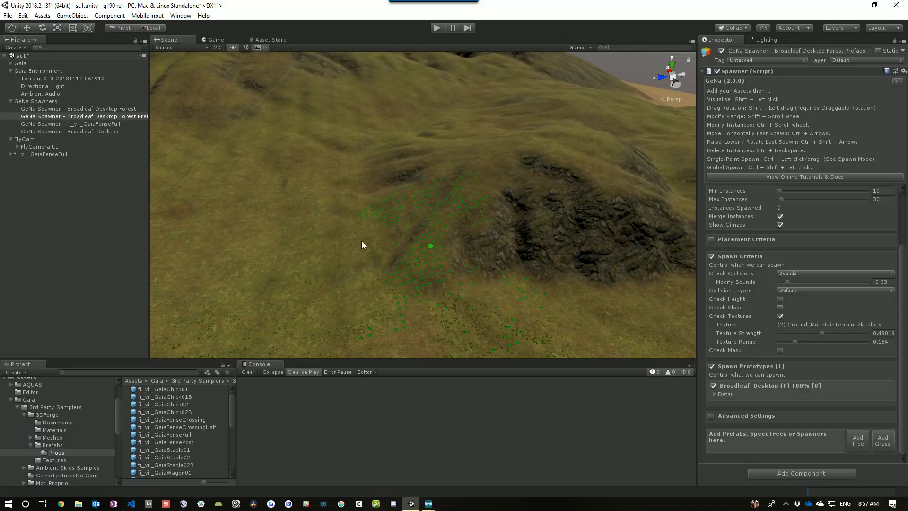
pyautogui.keyDown('shift'); pyautogui.click(482, 191); pyautogui.keyUp('shift')
pyautogui.keyDown('shift'); pyautogui.click(285, 225); pyautogui.keyUp('shift')
pyautogui.scroll(3, 767, 299)
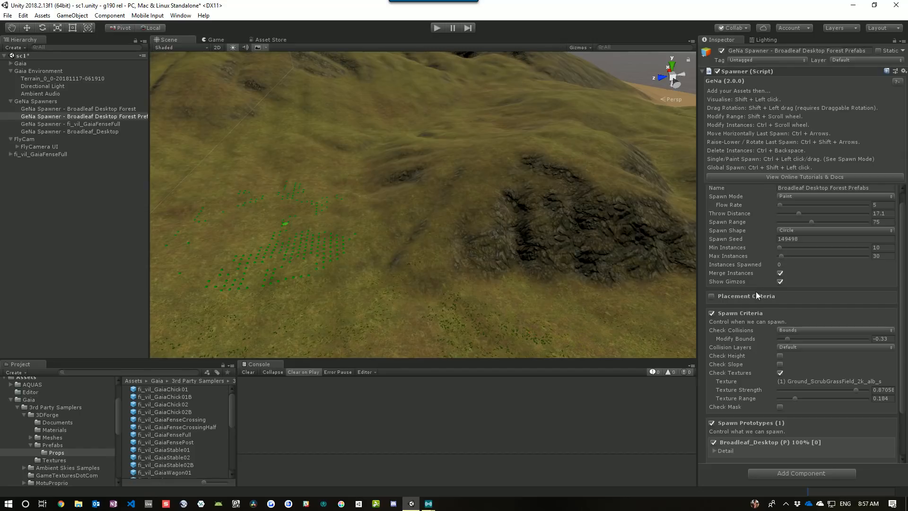
# Expand and review the Forest Prefabs spawner's Placement Criteria and Spawn Criteria sections
pyautogui.click(712, 297)
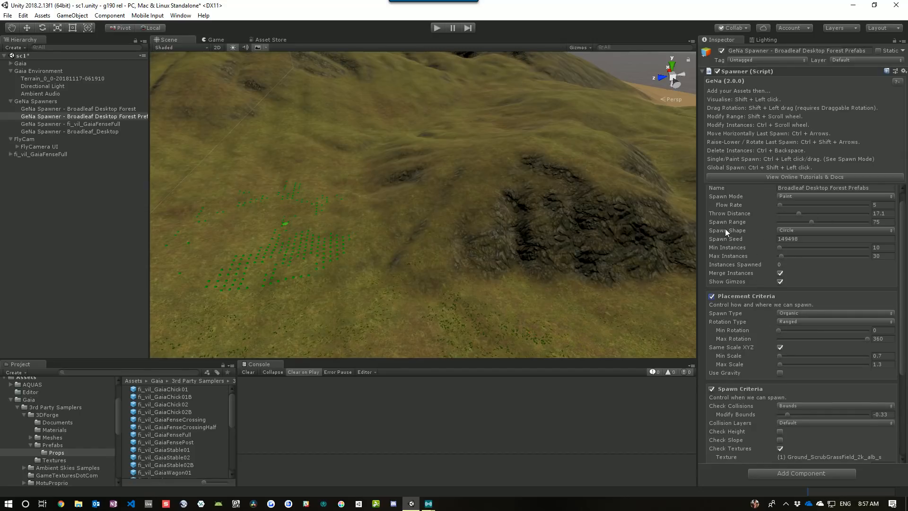
pyautogui.scroll(1, 737, 236)
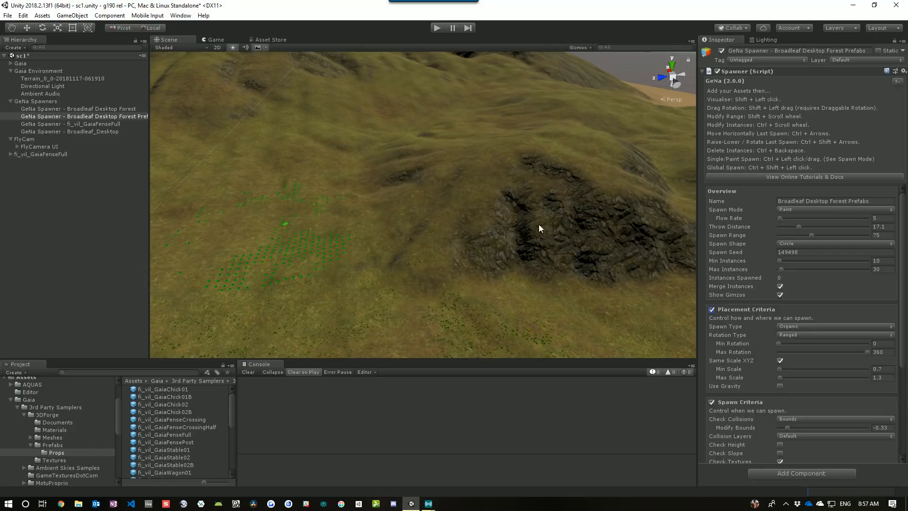
pyautogui.click(758, 308)
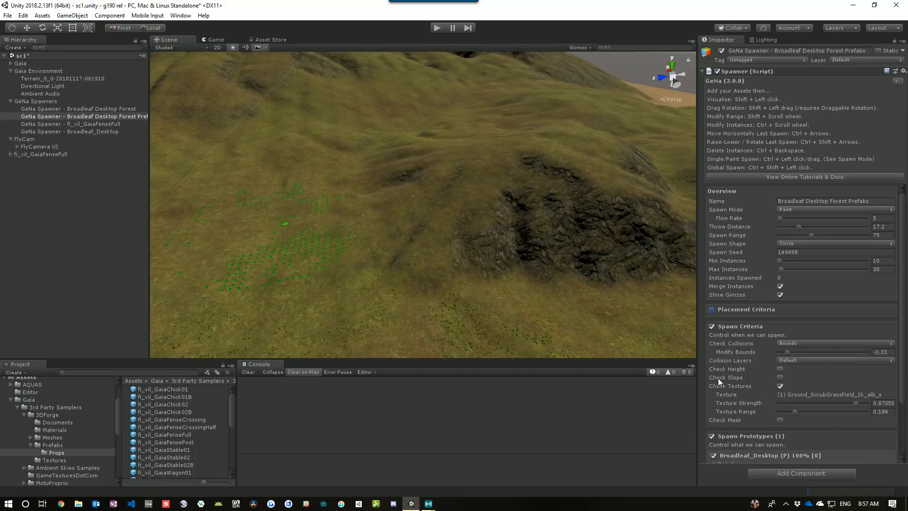
pyautogui.moveTo(534, 254); pyautogui.dragTo(662, 239, button='right')
pyautogui.click(734, 327)
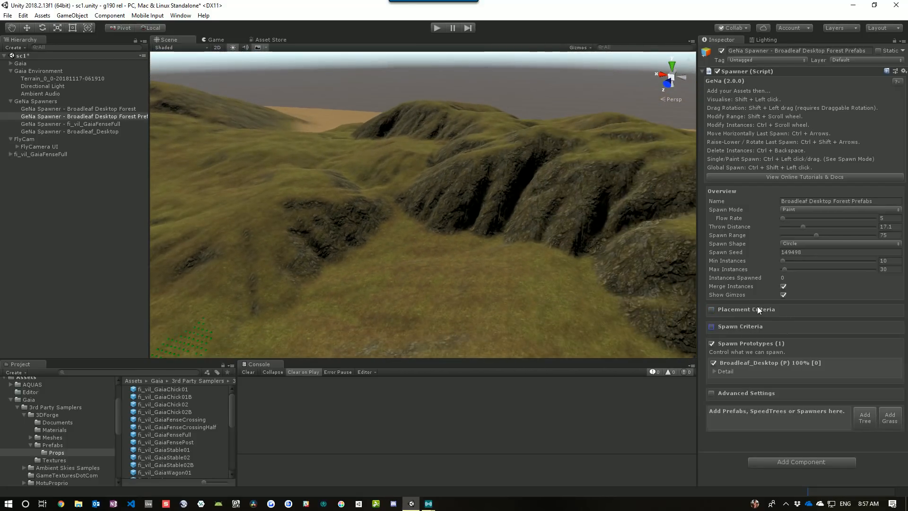
pyautogui.click(754, 308)
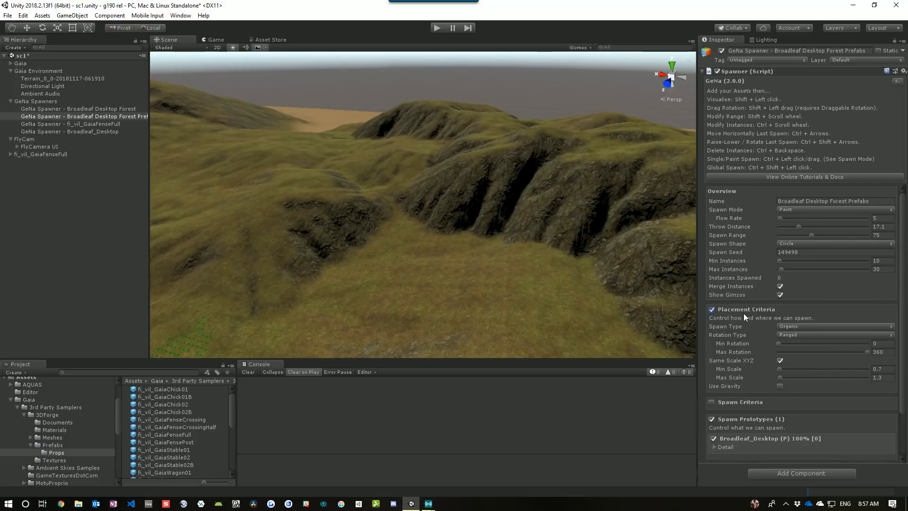
pyautogui.click(761, 308)
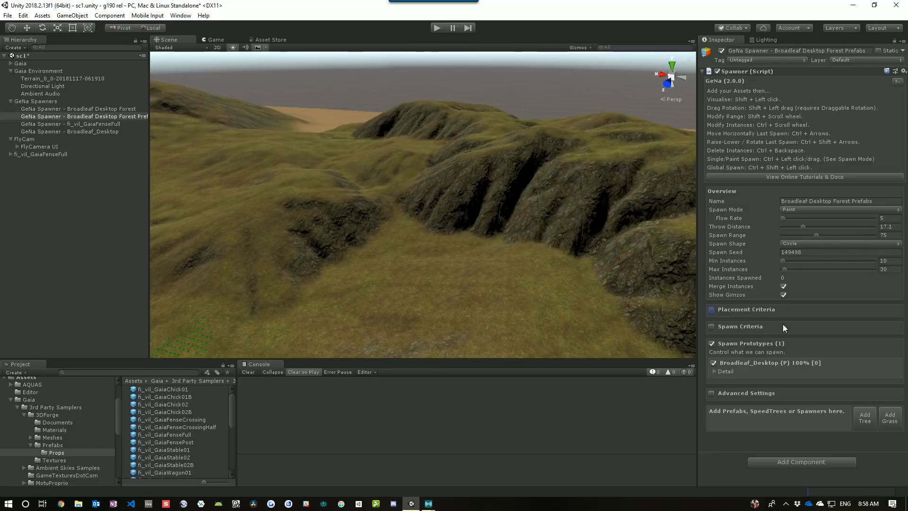
pyautogui.click(733, 310)
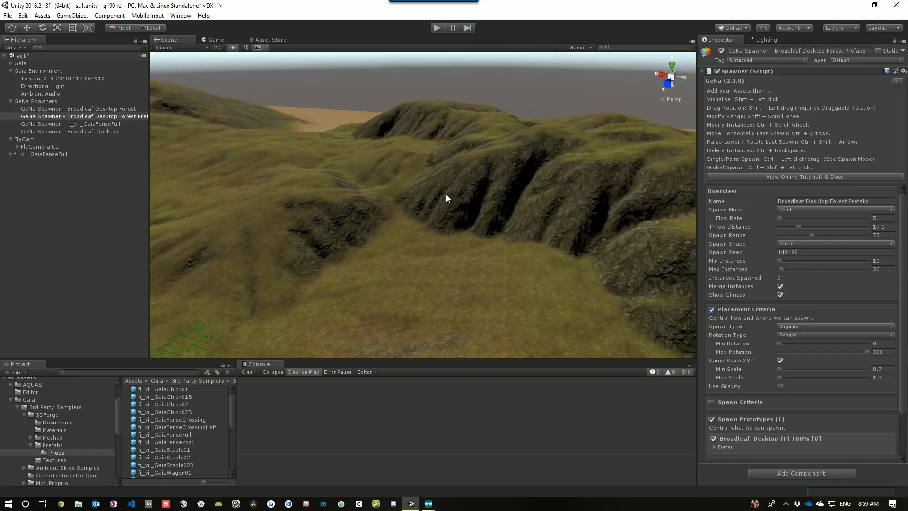
# Paint Broadleaf trees with the Forest Prefabs spawner across the grassy slope below the hillside
pyautogui.keyDown('ctrl'); pyautogui.click(495, 200); pyautogui.keyUp('ctrl')
pyautogui.moveTo(495, 200)
pyautogui.keyDown('ctrl'); pyautogui.mouseDown()
pyautogui.moveTo(604, 211)
pyautogui.moveTo(659, 254)
pyautogui.mouseUp(); pyautogui.keyUp('ctrl')
pyautogui.moveTo(497, 270)
pyautogui.mouseDown(button='right')
pyautogui.moveTo(517, 282)
pyautogui.moveTo(553, 262)
pyautogui.mouseUp(button='right')
pyautogui.moveTo(558, 216)
pyautogui.keyDown('ctrl'); pyautogui.mouseDown()
pyautogui.moveTo(589, 201)
pyautogui.moveTo(545, 137)
pyautogui.moveTo(495, 162)
pyautogui.mouseUp(); pyautogui.keyUp('ctrl')
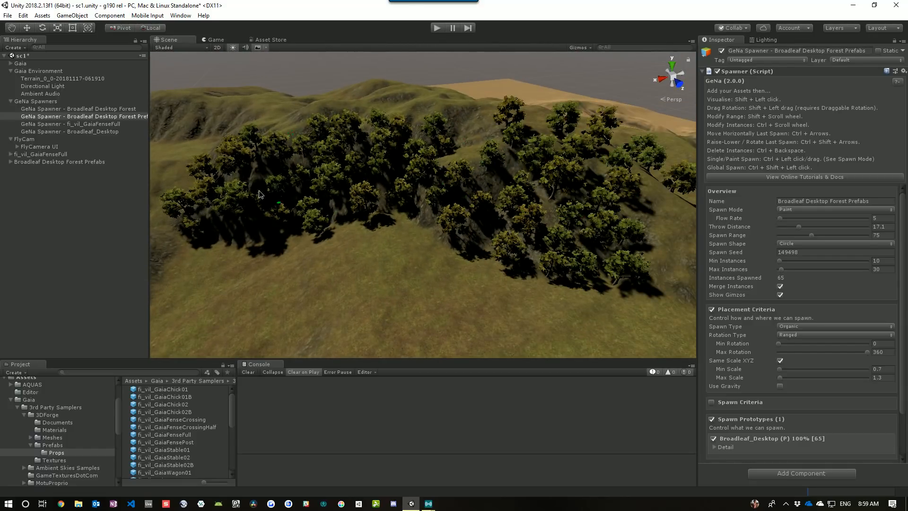
pyautogui.moveTo(406, 208); pyautogui.dragTo(481, 261, button='right')
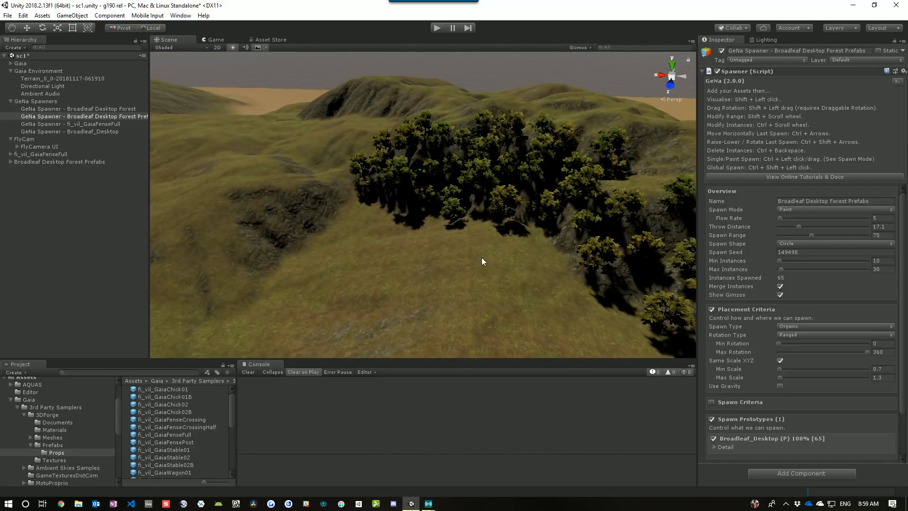
pyautogui.moveTo(377, 246); pyautogui.dragTo(359, 248, button='right')
pyautogui.scroll(-5, 359, 247)
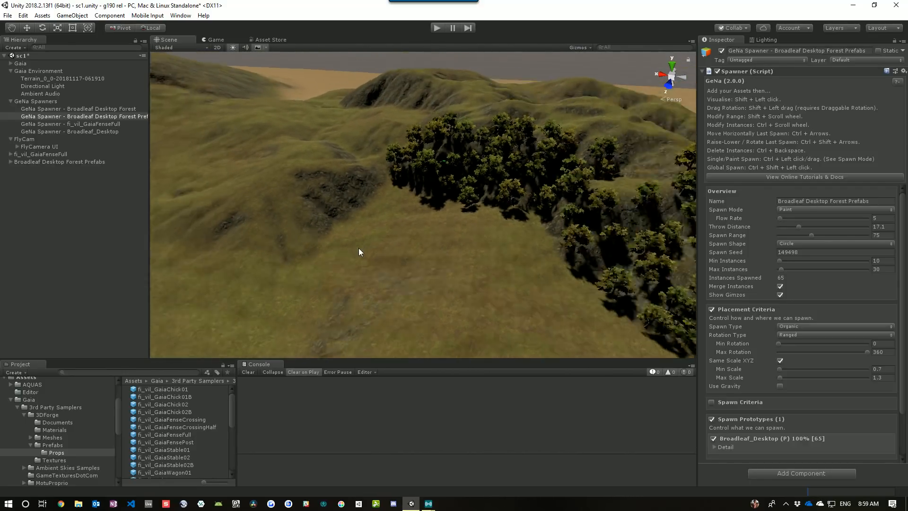
pyautogui.scroll(3, 357, 242)
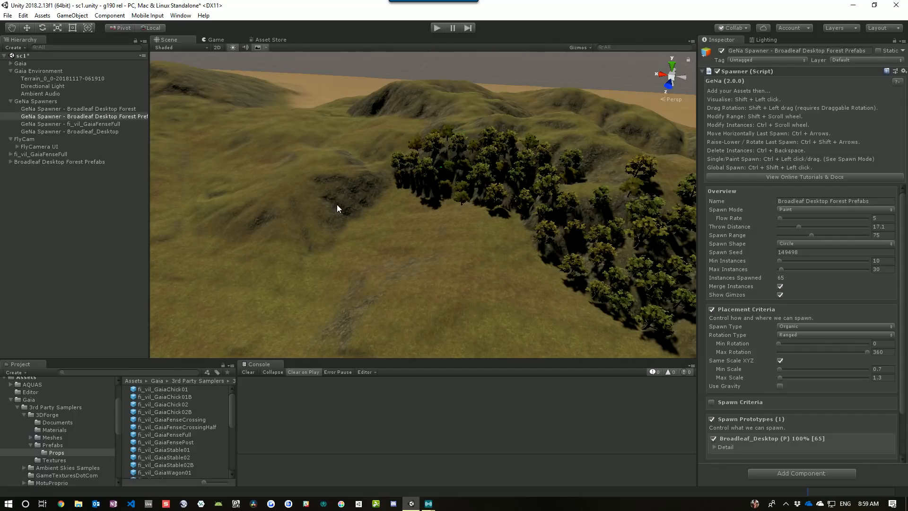
# Paint more Broadleaf trees across the grassland and the slopes further up the hill
pyautogui.keyDown('ctrl'); pyautogui.moveTo(337, 208); pyautogui.dragTo(377, 191); pyautogui.keyUp('ctrl')
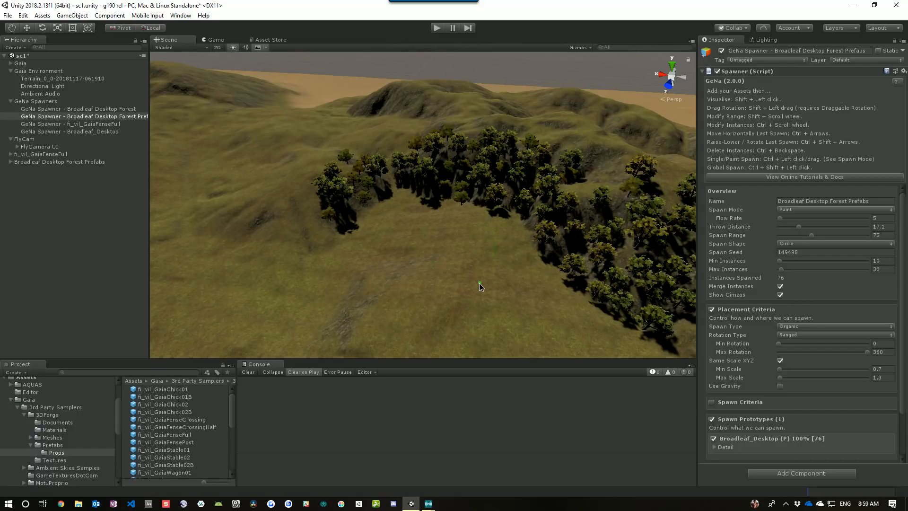
pyautogui.keyDown('ctrl'); pyautogui.click(385, 306); pyautogui.keyUp('ctrl')
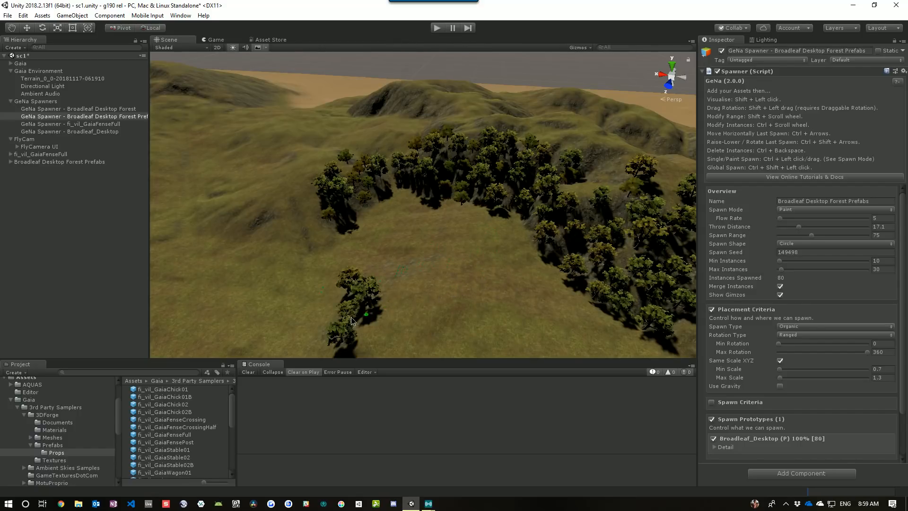
pyautogui.moveTo(310, 265)
pyautogui.keyDown('ctrl'); pyautogui.mouseDown()
pyautogui.moveTo(276, 229)
pyautogui.moveTo(235, 223)
pyautogui.mouseUp(); pyautogui.keyUp('ctrl')
pyautogui.keyDown('alt'); pyautogui.moveTo(452, 291); pyautogui.dragTo(240, 278); pyautogui.keyUp('alt')
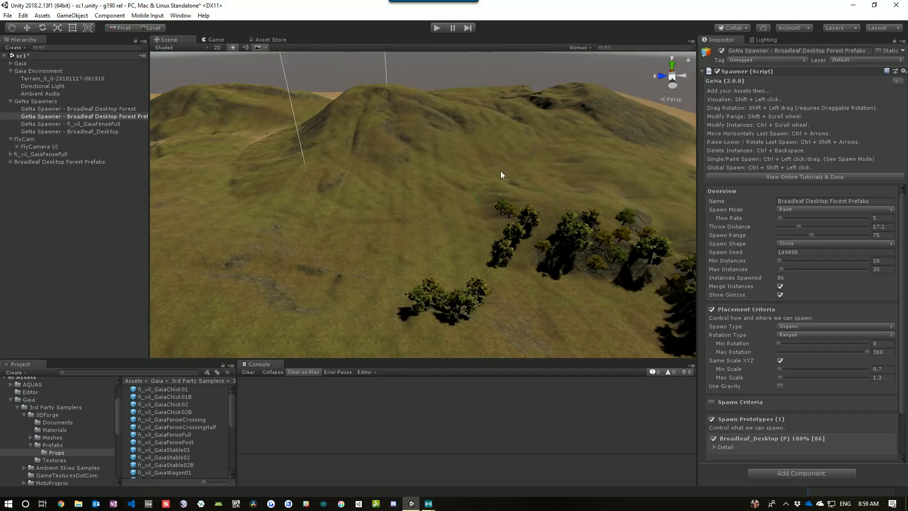
pyautogui.moveTo(346, 203)
pyautogui.keyDown('ctrl'); pyautogui.mouseDown()
pyautogui.moveTo(407, 183)
pyautogui.moveTo(457, 186)
pyautogui.moveTo(501, 145)
pyautogui.mouseUp(); pyautogui.keyUp('ctrl')
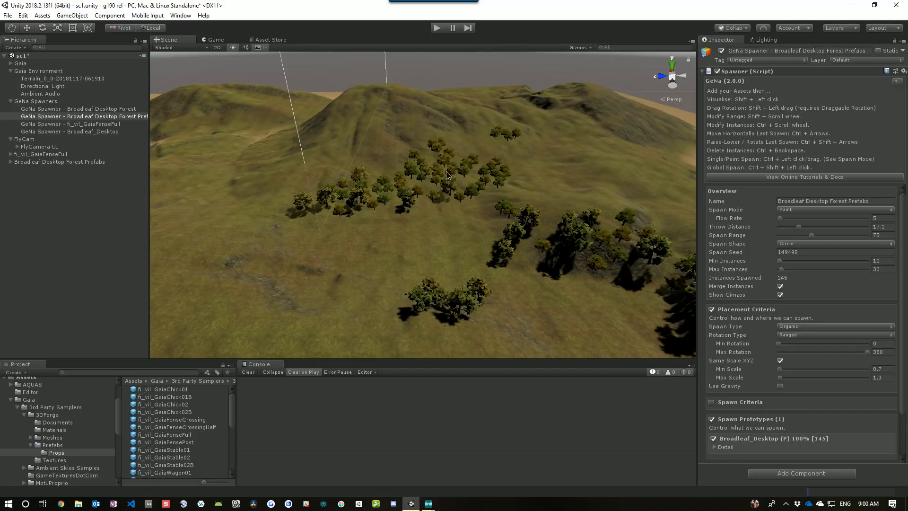
pyautogui.moveTo(447, 175)
pyautogui.keyDown('ctrl'); pyautogui.mouseDown()
pyautogui.moveTo(248, 202)
pyautogui.moveTo(350, 228)
pyautogui.moveTo(410, 229)
pyautogui.mouseUp(); pyautogui.keyUp('ctrl')
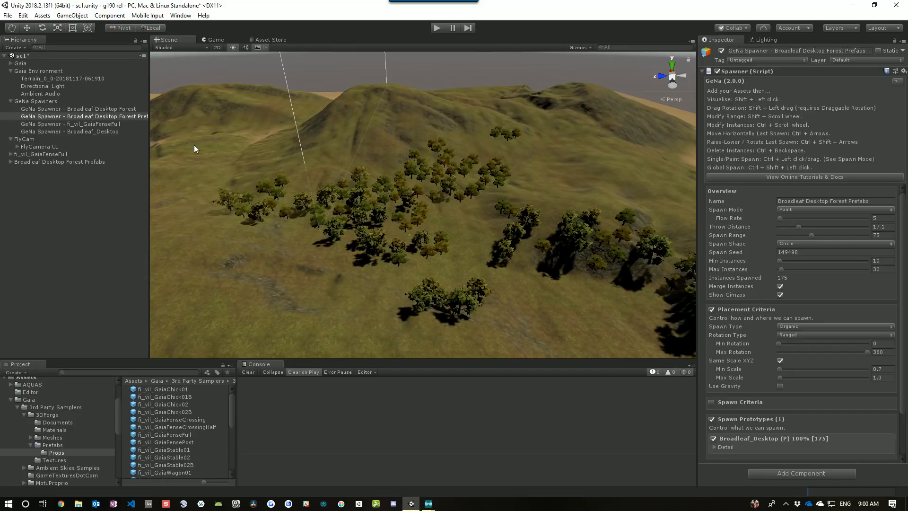
# Compare the Broadleaf Desktop Forest and Forest Prefabs spawners and the spawned prefab group in the hierarchy
pyautogui.click(104, 109)
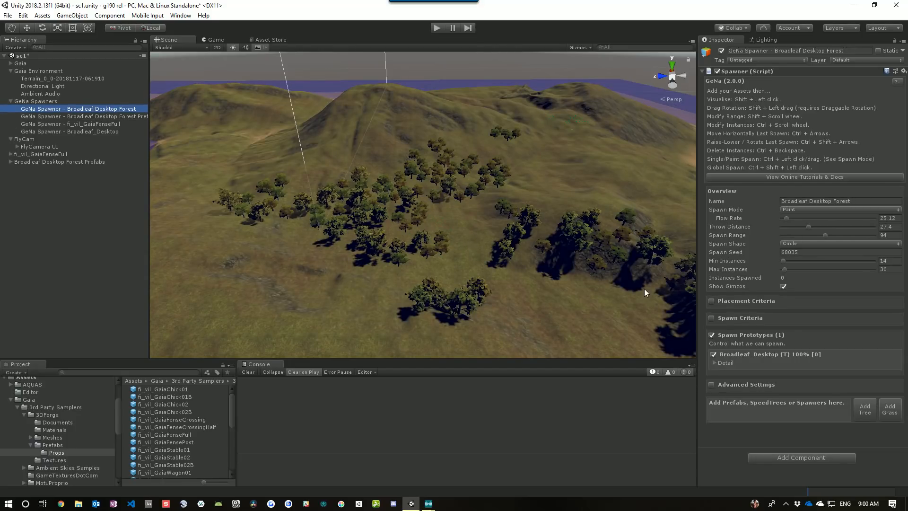
pyautogui.click(118, 116)
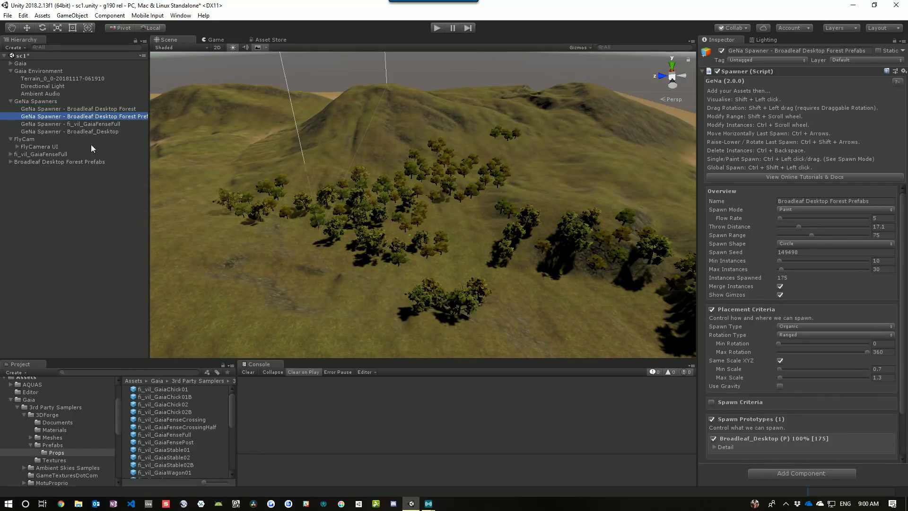
pyautogui.click(35, 162)
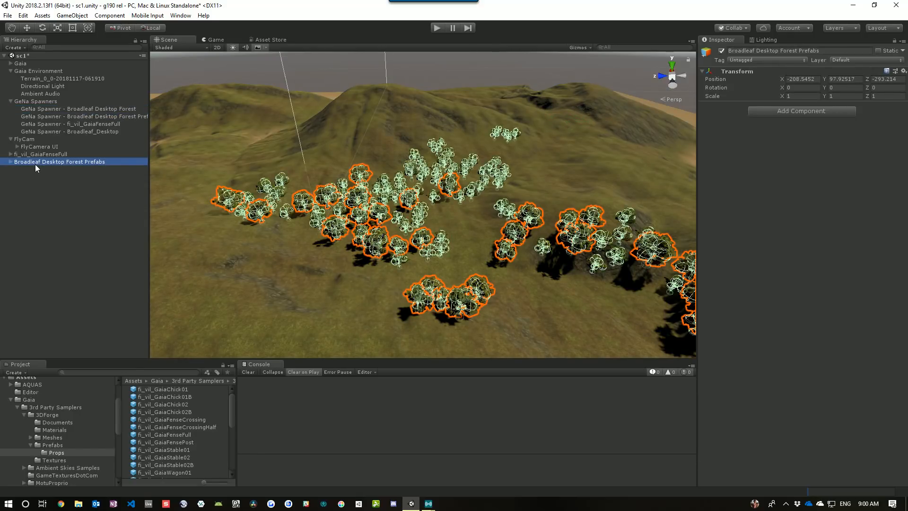
pyautogui.click(102, 110)
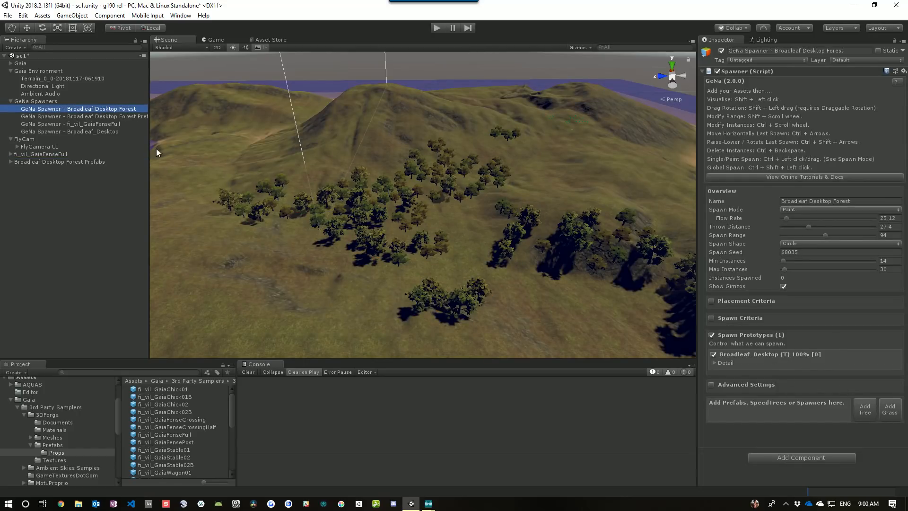
pyautogui.click(136, 119)
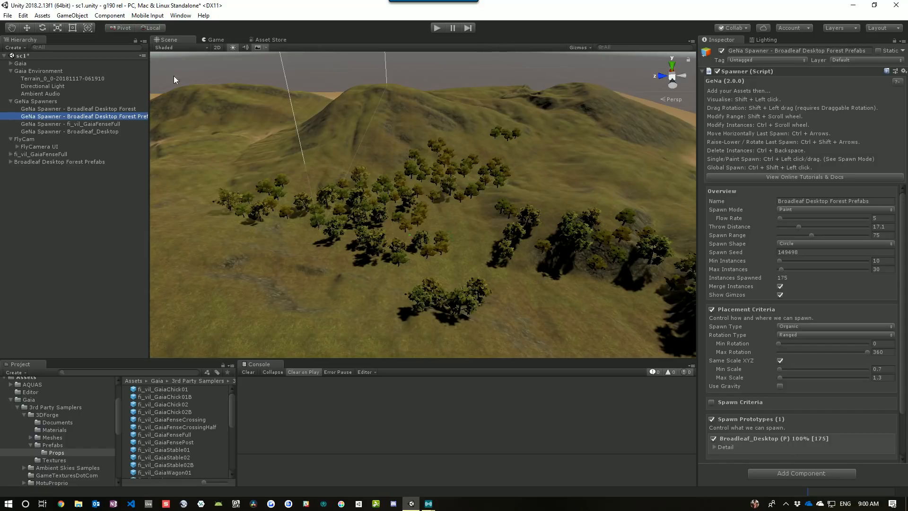
pyautogui.click(117, 110)
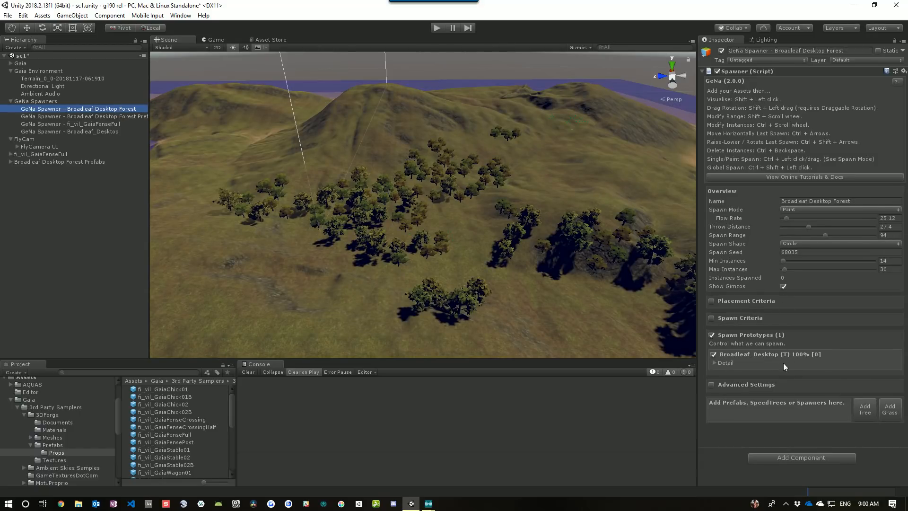
# Examine the Broadleaf Desktop Forest spawner's Advanced Settings and Spawn Criteria sections
pyautogui.click(711, 385)
pyautogui.scroll(-3, 855, 347)
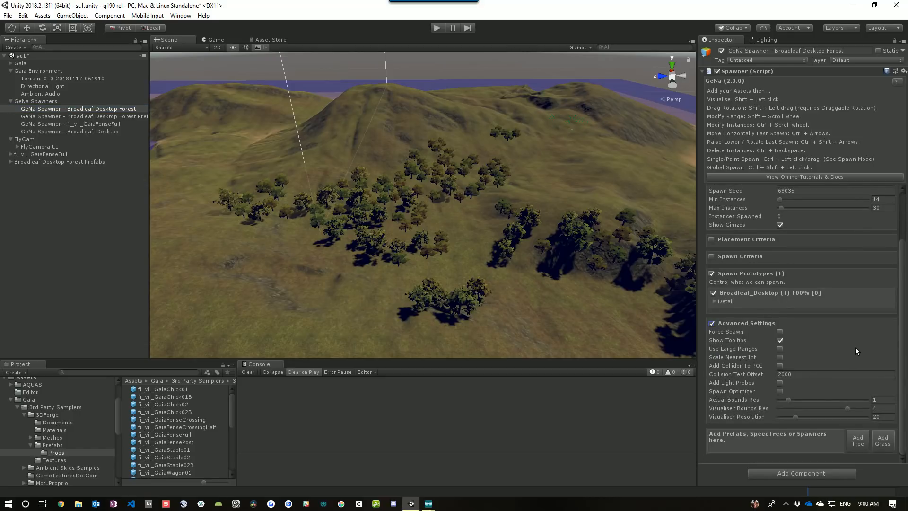
pyautogui.click(741, 323)
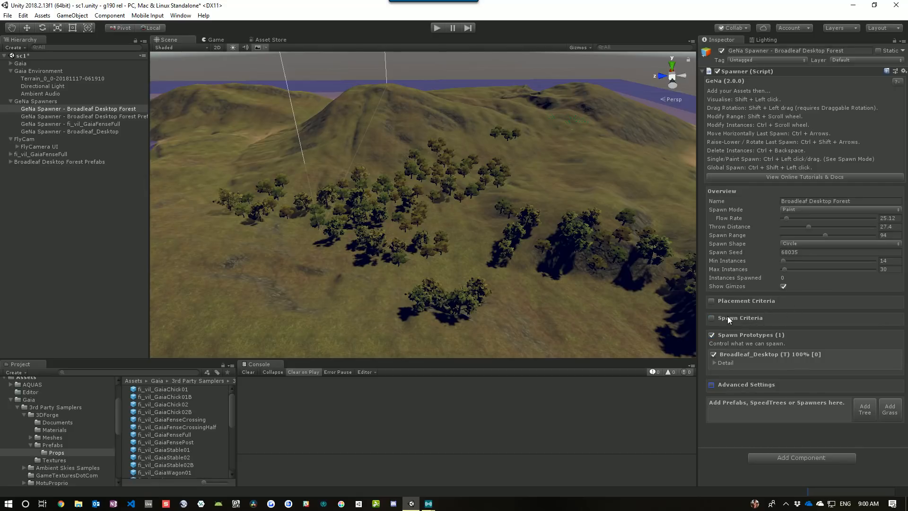
pyautogui.click(731, 318)
pyautogui.scroll(-3, 794, 326)
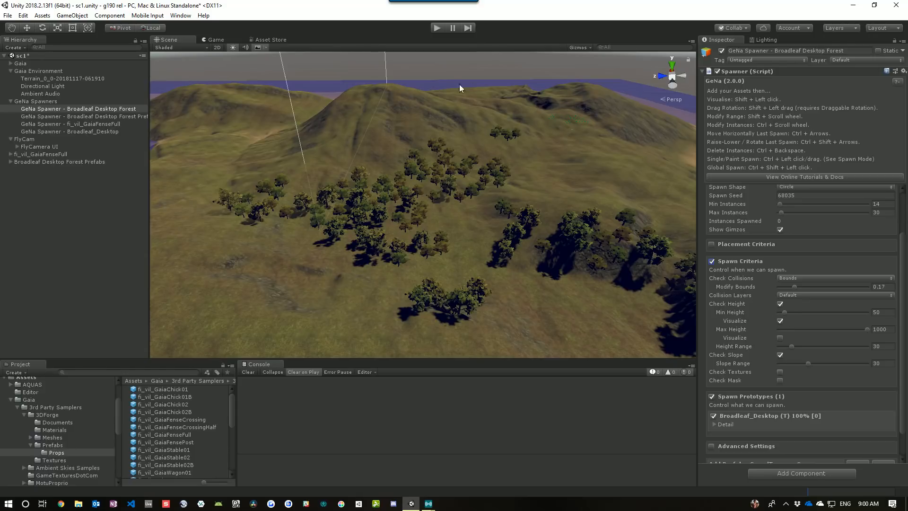
# Adjust the minimum height criterion, entering 50, and toggle its height visualization on the terrain
pyautogui.moveTo(547, 188); pyautogui.dragTo(543, 159, button='right')
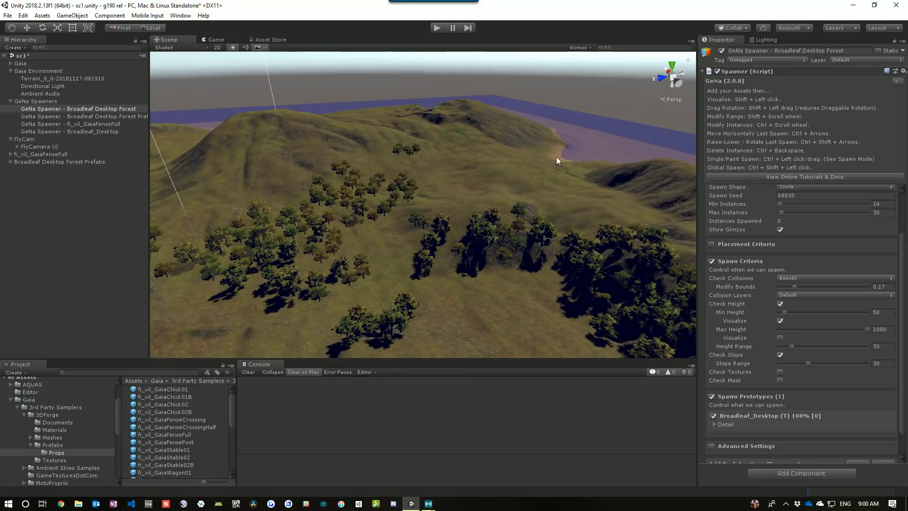
pyautogui.moveTo(785, 312); pyautogui.dragTo(786, 312)
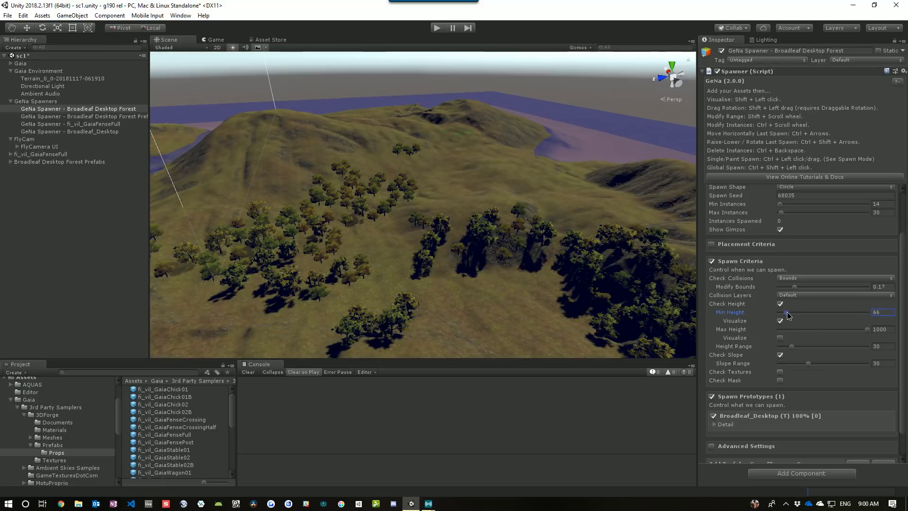
pyautogui.click(885, 312)
pyautogui.write('50')
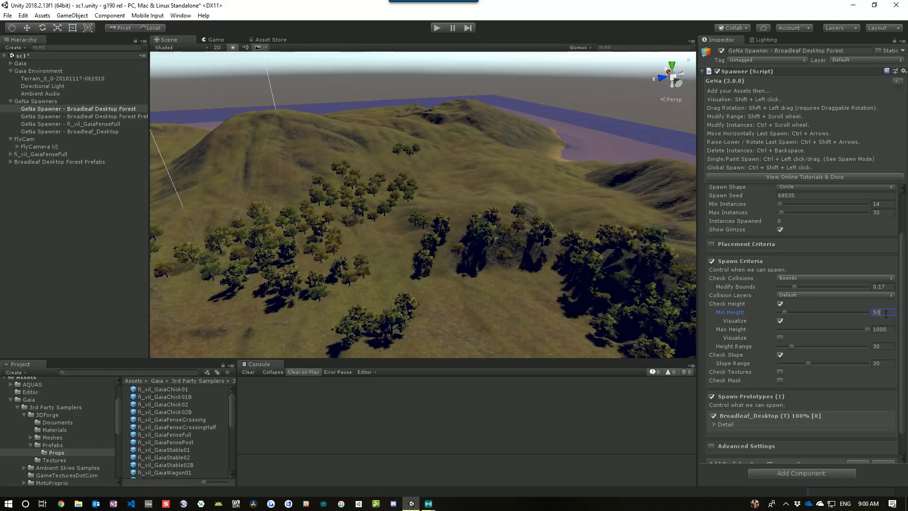
pyautogui.click(779, 321)
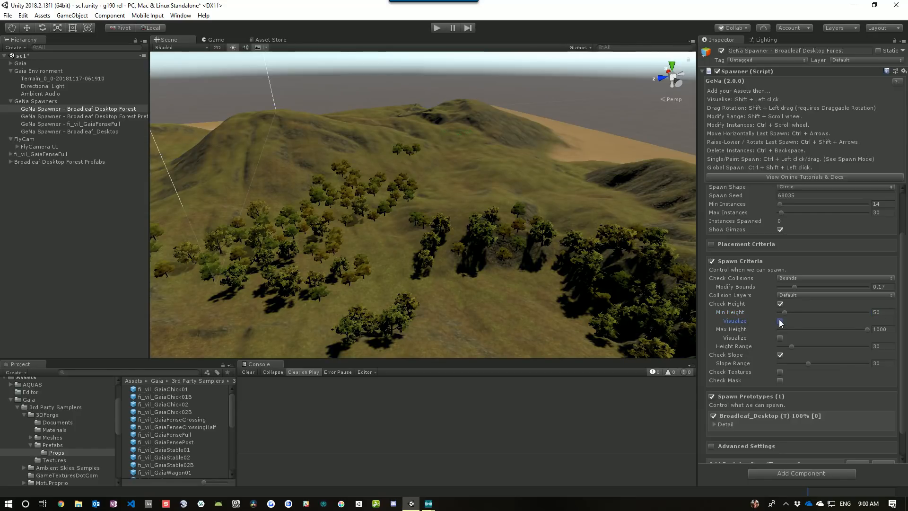
pyautogui.click(780, 321)
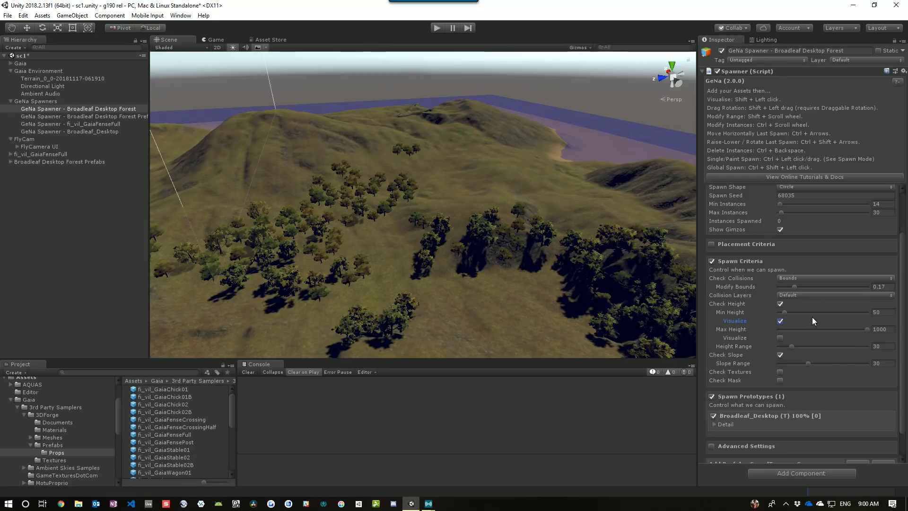
# Visualize the maximum height and try lowering it before restoring it to 1000 and hiding the visualization
pyautogui.click(780, 337)
pyautogui.moveTo(866, 331); pyautogui.dragTo(790, 330)
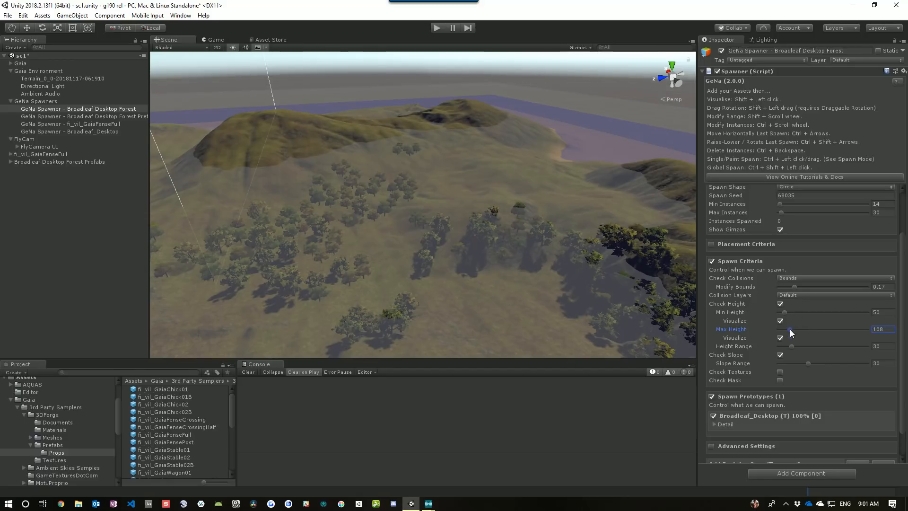
pyautogui.moveTo(790, 329); pyautogui.dragTo(871, 330)
pyautogui.click(780, 338)
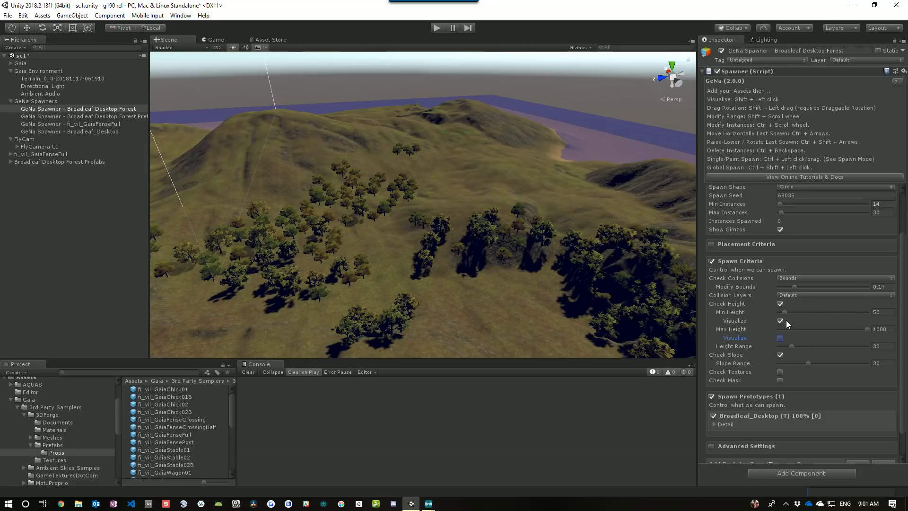
pyautogui.keyDown('alt'); pyautogui.moveTo(581, 288); pyautogui.dragTo(483, 294); pyautogui.keyUp('alt')
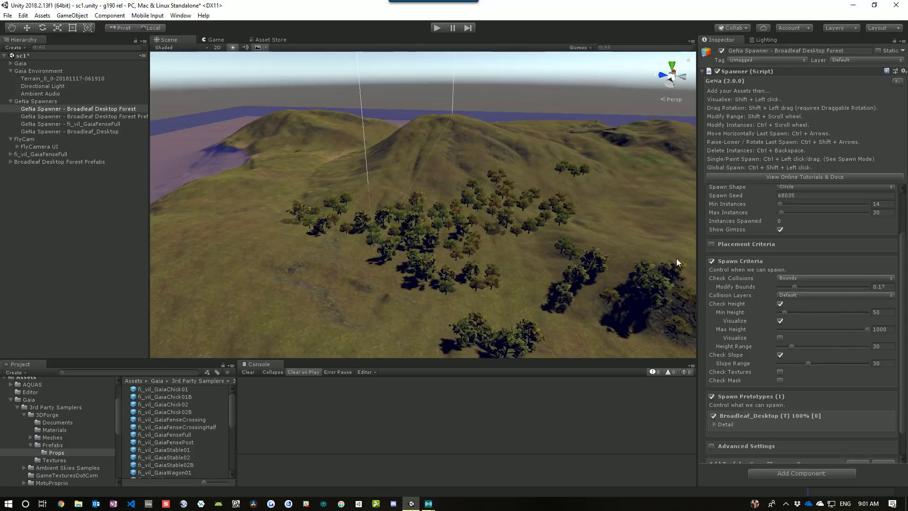
pyautogui.scroll(3, 759, 274)
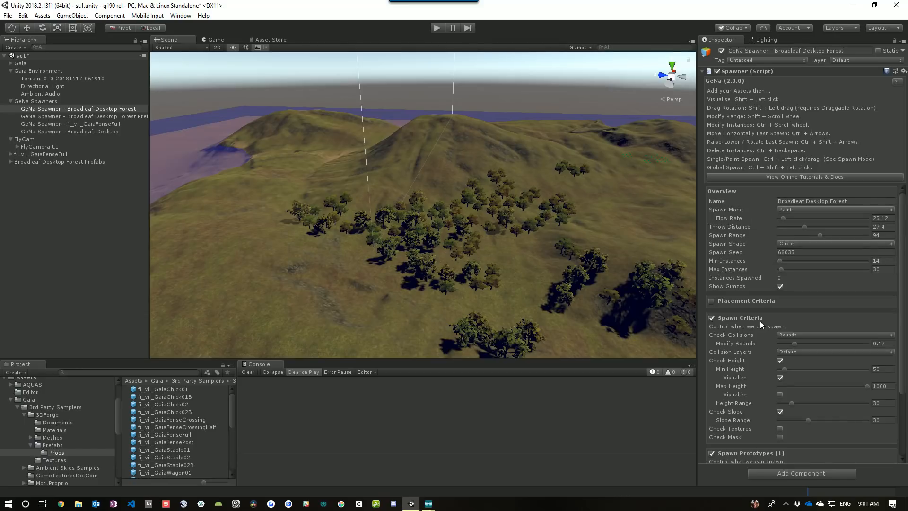
# Collapse the Spawn Criteria and briefly examine the Placement Criteria section of the Broadleaf Desktop Forest spawner
pyautogui.click(740, 318)
pyautogui.click(755, 301)
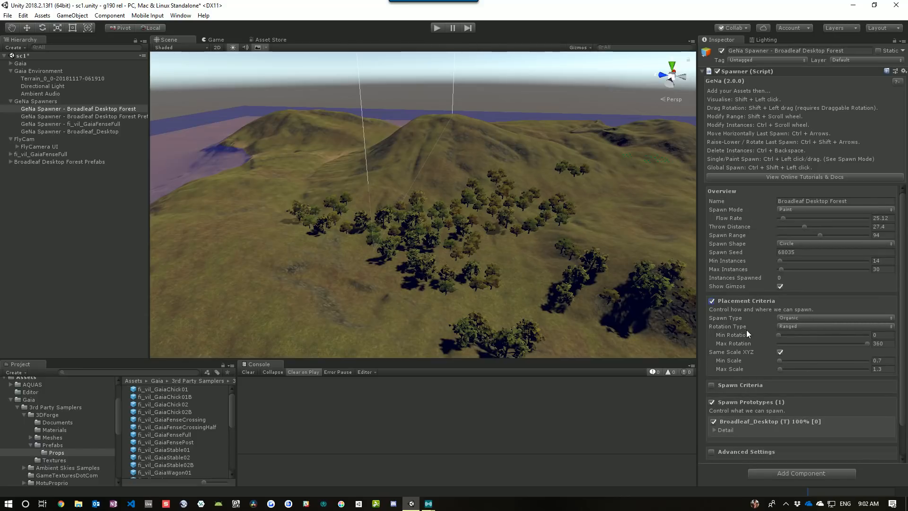
pyautogui.click(741, 302)
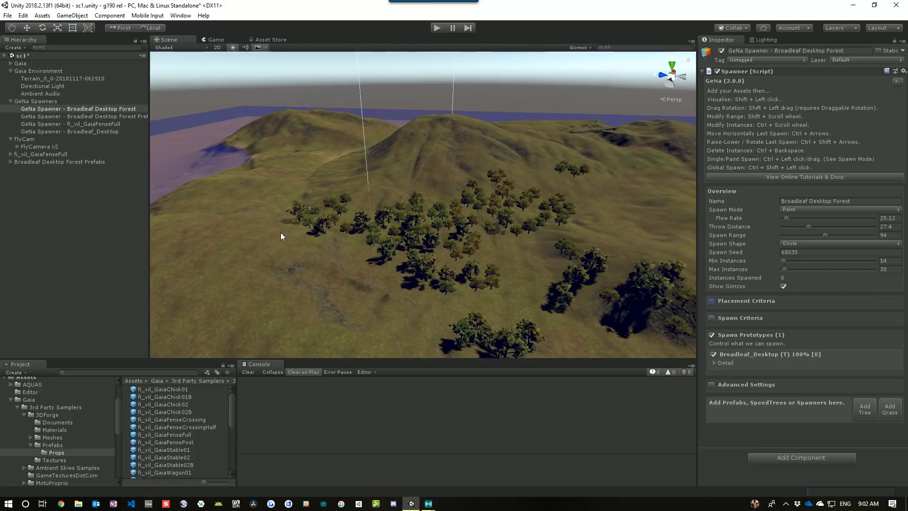
# Paint Broadleaf Desktop Forest trees over the hillsides of the terrain
pyautogui.keyDown('alt'); pyautogui.moveTo(458, 180); pyautogui.dragTo(485, 211); pyautogui.keyUp('alt')
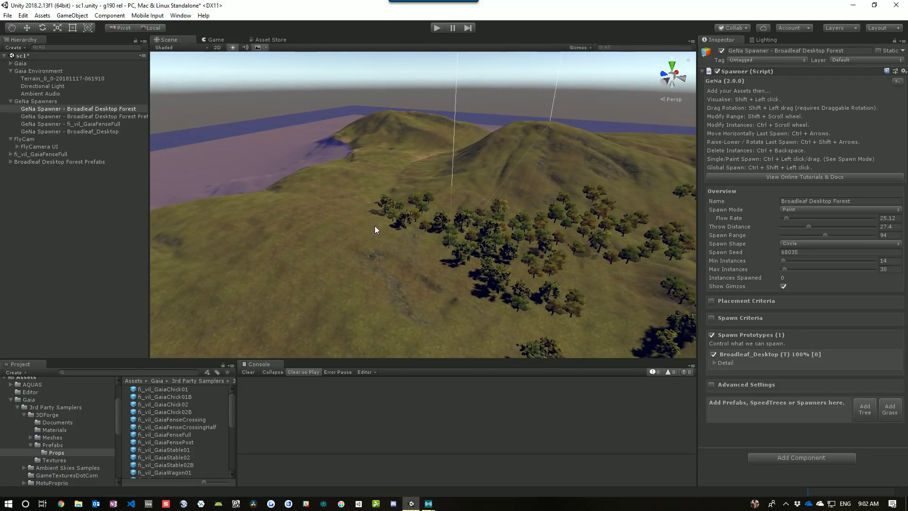
pyautogui.keyDown('alt'); pyautogui.moveTo(375, 229); pyautogui.dragTo(529, 201); pyautogui.keyUp('alt')
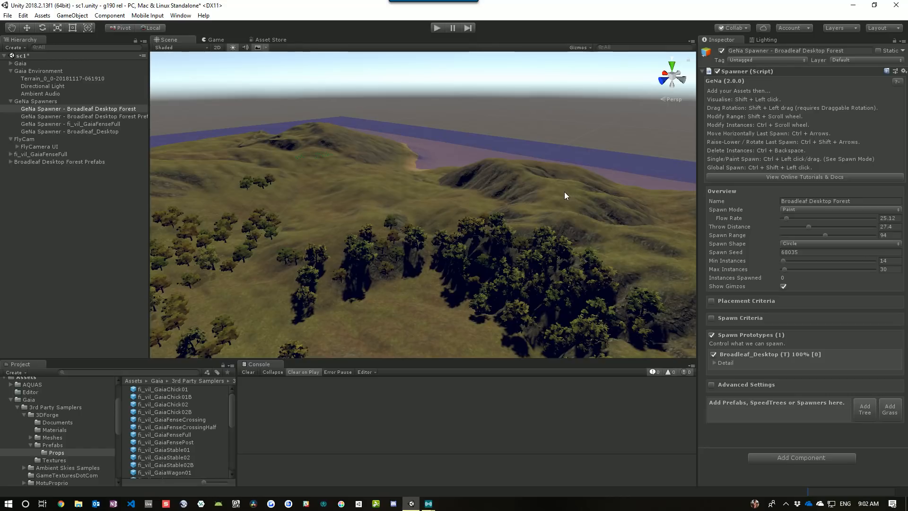
pyautogui.keyDown('ctrl'); pyautogui.click(552, 205); pyautogui.keyUp('ctrl')
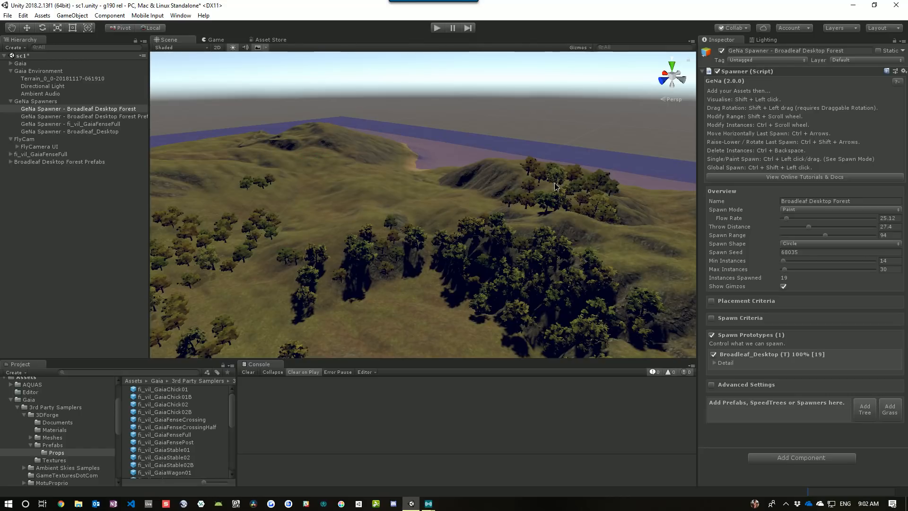
pyautogui.keyDown('ctrl'); pyautogui.moveTo(477, 179); pyautogui.dragTo(457, 185); pyautogui.keyUp('ctrl')
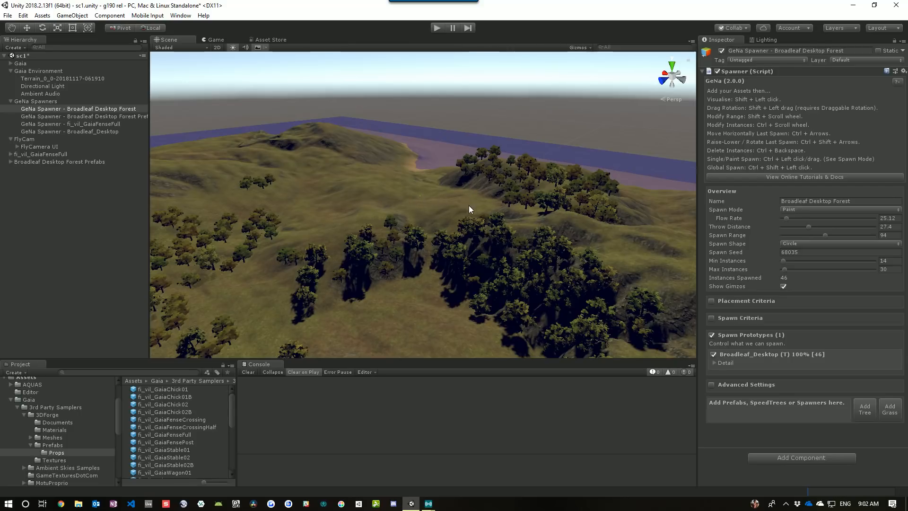
pyautogui.moveTo(519, 207); pyautogui.dragTo(436, 212, button='right')
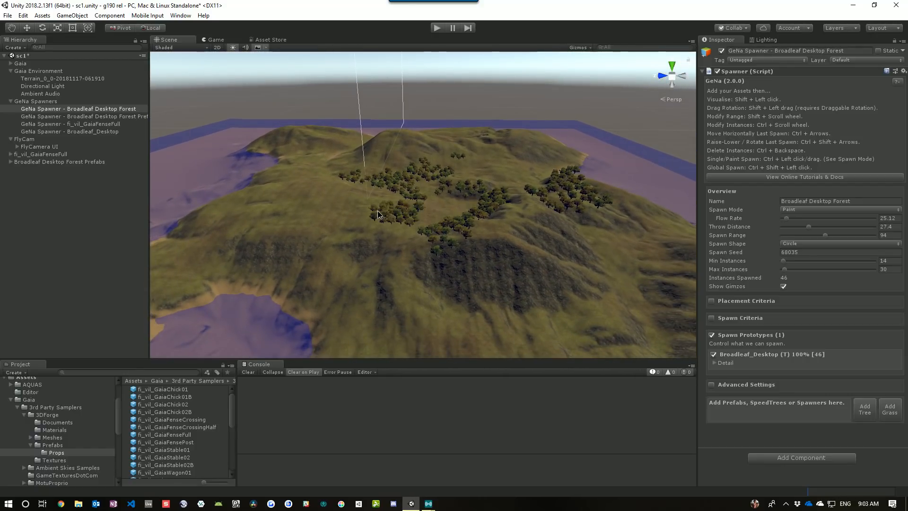
pyautogui.keyDown('ctrl'); pyautogui.moveTo(378, 211); pyautogui.dragTo(317, 197); pyautogui.keyUp('ctrl')
pyautogui.keyDown('ctrl'); pyautogui.moveTo(236, 223); pyautogui.dragTo(278, 193); pyautogui.keyUp('ctrl')
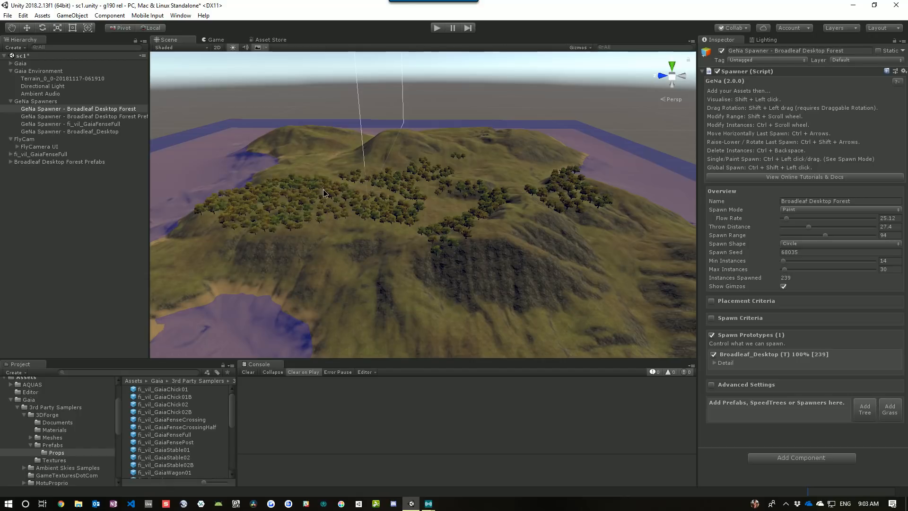
pyautogui.moveTo(475, 285); pyautogui.dragTo(513, 256, button='right')
pyautogui.keyDown('ctrl'); pyautogui.moveTo(529, 263); pyautogui.dragTo(376, 324); pyautogui.keyUp('ctrl')
pyautogui.moveTo(377, 324); pyautogui.dragTo(428, 311, button='right')
pyautogui.moveTo(429, 311)
pyautogui.keyDown('ctrl'); pyautogui.mouseDown()
pyautogui.moveTo(489, 225)
pyautogui.moveTo(432, 168)
pyautogui.moveTo(387, 147)
pyautogui.mouseUp(); pyautogui.keyUp('ctrl')
pyautogui.moveTo(444, 251); pyautogui.dragTo(313, 239, button='right')
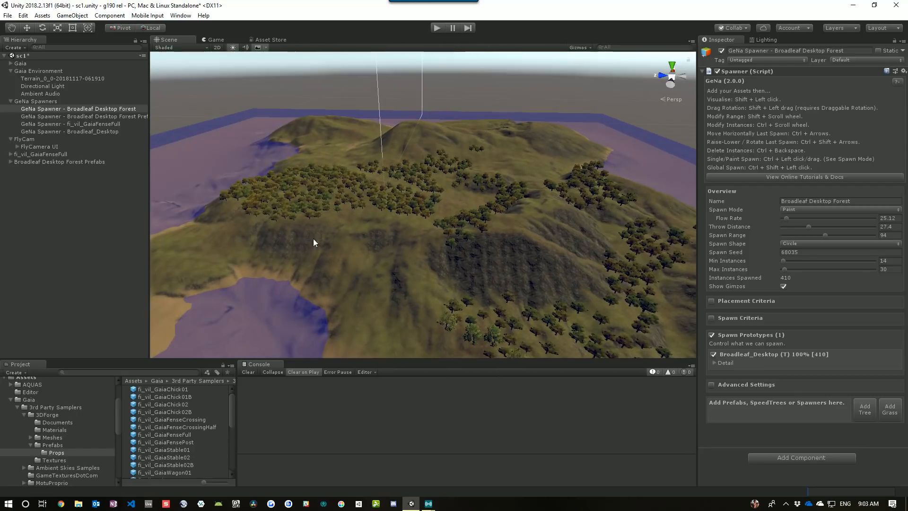
# Continue painting trees across the remaining slopes and lowlands of the terrain
pyautogui.keyDown('ctrl'); pyautogui.moveTo(436, 298); pyautogui.dragTo(422, 243); pyautogui.keyUp('ctrl')
pyautogui.moveTo(421, 243); pyautogui.dragTo(294, 243, button='right')
pyautogui.moveTo(294, 243)
pyautogui.keyDown('ctrl'); pyautogui.mouseDown()
pyautogui.moveTo(198, 237)
pyautogui.moveTo(262, 209)
pyautogui.mouseUp(); pyautogui.keyUp('ctrl')
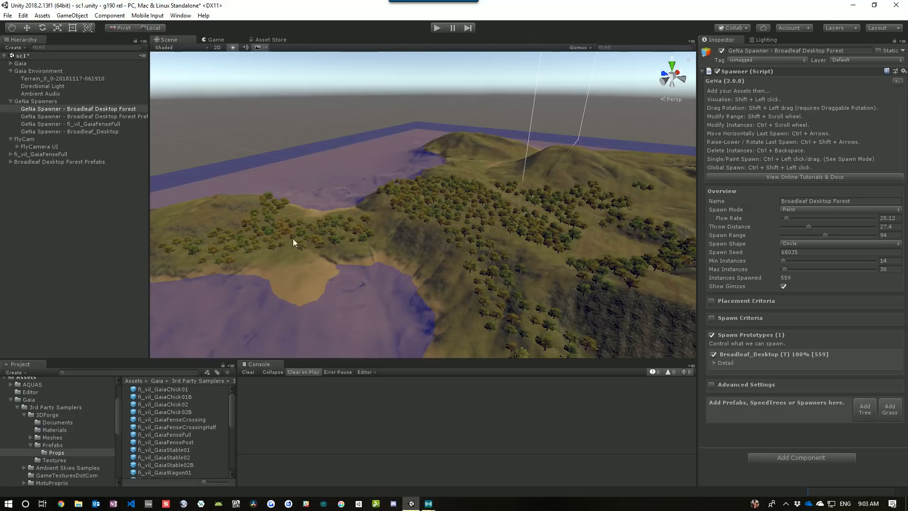
pyautogui.moveTo(293, 238); pyautogui.dragTo(275, 214, button='right')
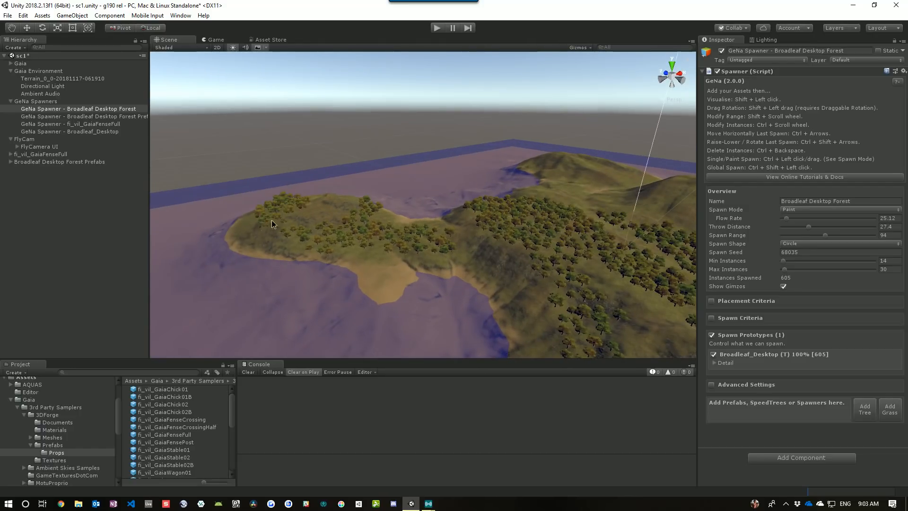
pyautogui.keyDown('ctrl'); pyautogui.moveTo(271, 220); pyautogui.dragTo(326, 211); pyautogui.keyUp('ctrl')
pyautogui.moveTo(326, 212); pyautogui.dragTo(446, 167, button='right')
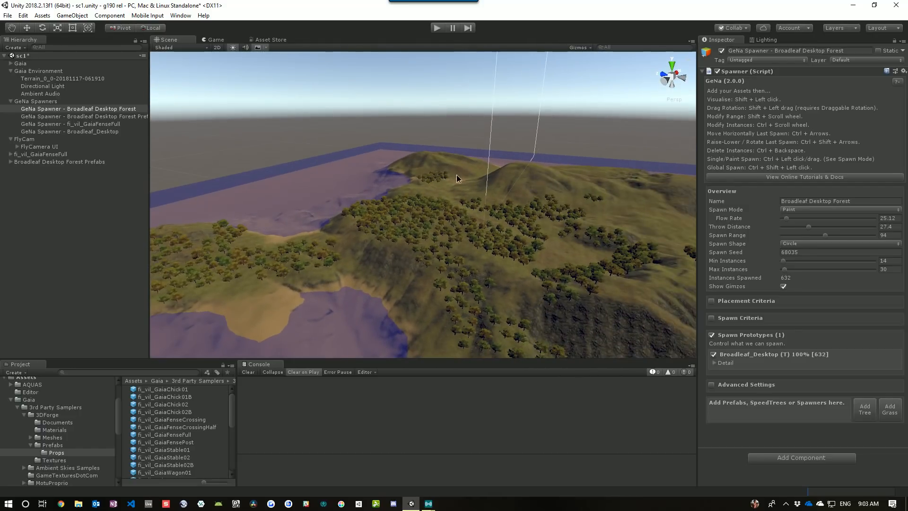
pyautogui.moveTo(457, 176)
pyautogui.keyDown('ctrl'); pyautogui.mouseDown()
pyautogui.moveTo(435, 188)
pyautogui.moveTo(465, 209)
pyautogui.mouseUp(); pyautogui.keyUp('ctrl')
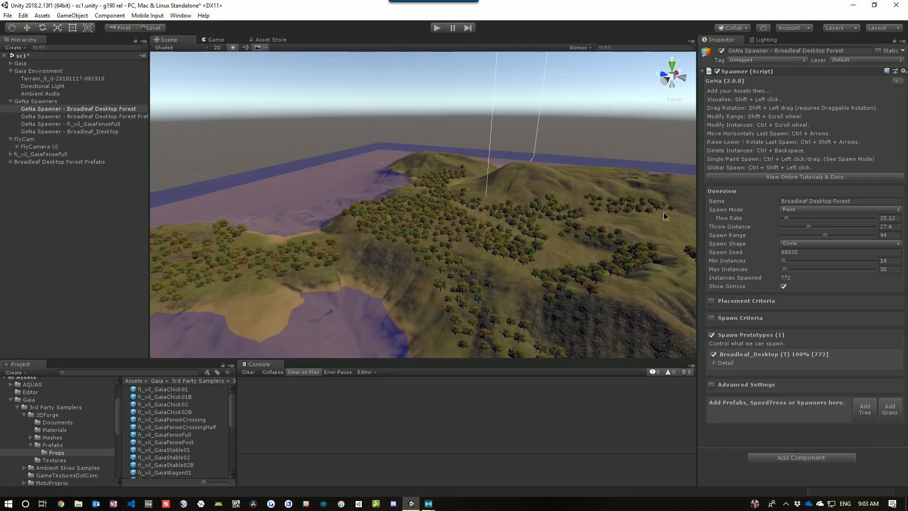
pyautogui.keyDown('ctrl'); pyautogui.moveTo(659, 237); pyautogui.dragTo(589, 214); pyautogui.keyUp('ctrl')
pyautogui.moveTo(589, 213)
pyautogui.mouseDown(button='right')
pyautogui.moveTo(615, 208)
pyautogui.moveTo(587, 206)
pyautogui.mouseUp(button='right')
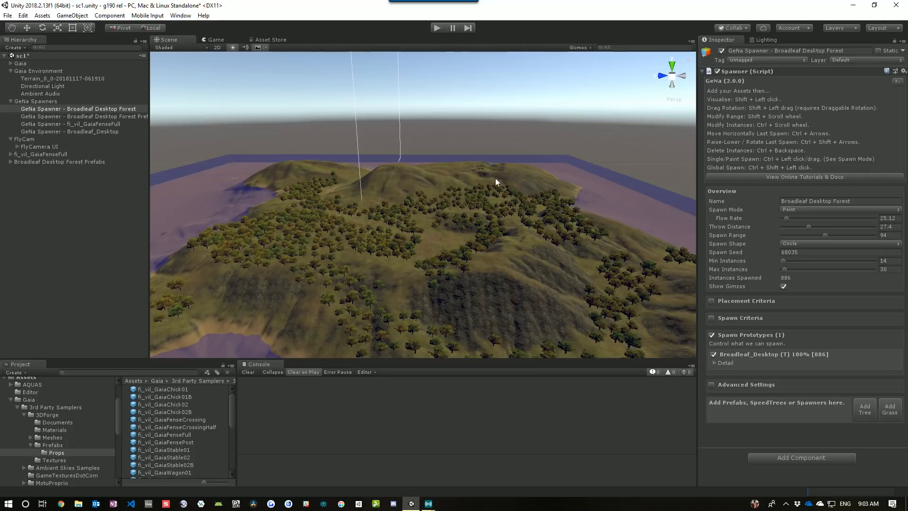
pyautogui.keyDown('ctrl'); pyautogui.moveTo(487, 177); pyautogui.dragTo(443, 171); pyautogui.keyUp('ctrl')
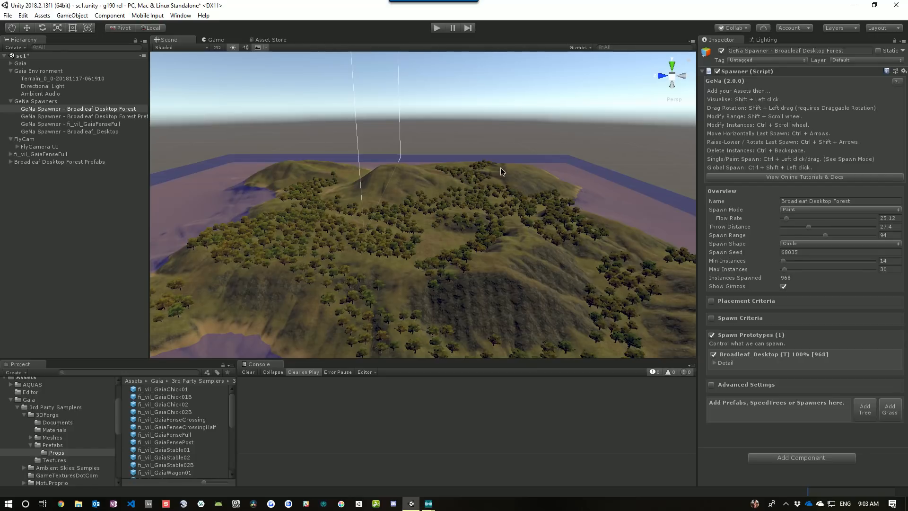
pyautogui.moveTo(500, 167); pyautogui.dragTo(522, 257, button='right')
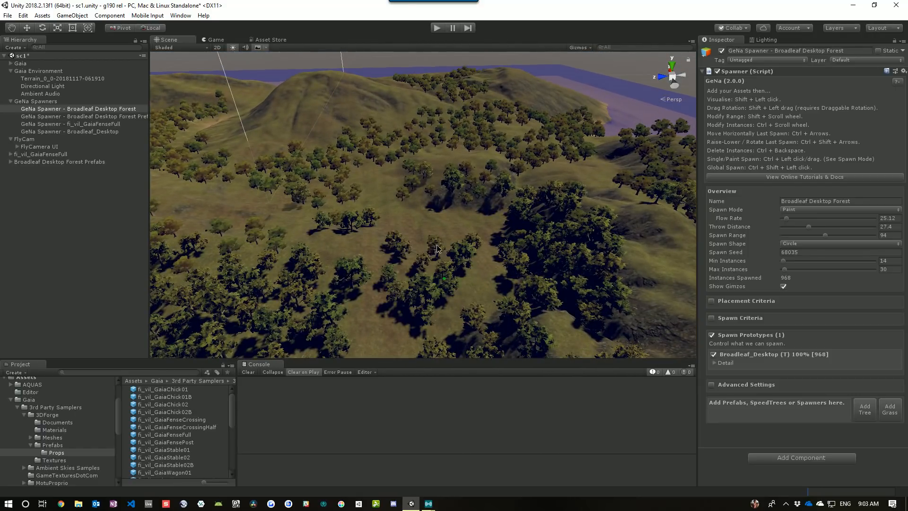
pyautogui.keyDown('ctrl'); pyautogui.click(436, 248); pyautogui.keyUp('ctrl')
pyautogui.moveTo(394, 217); pyautogui.dragTo(421, 235, button='right')
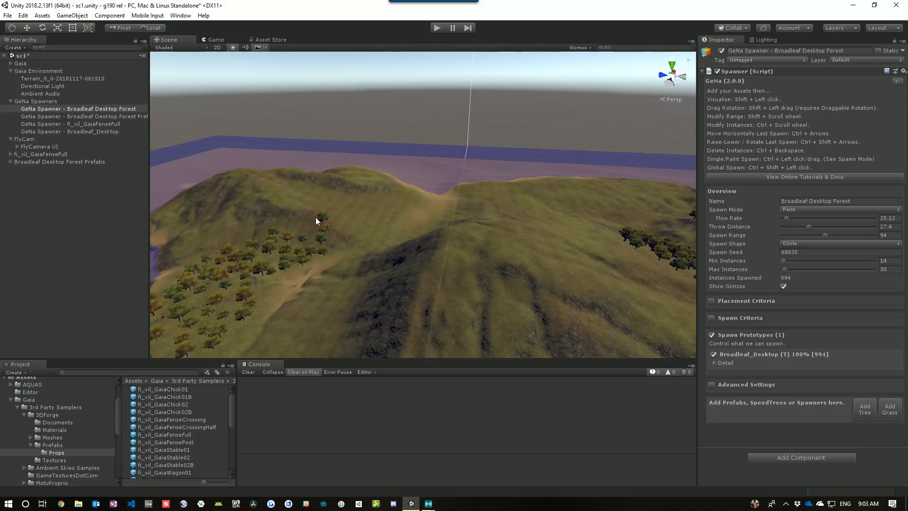
pyautogui.keyDown('ctrl'); pyautogui.click(326, 201); pyautogui.keyUp('ctrl')
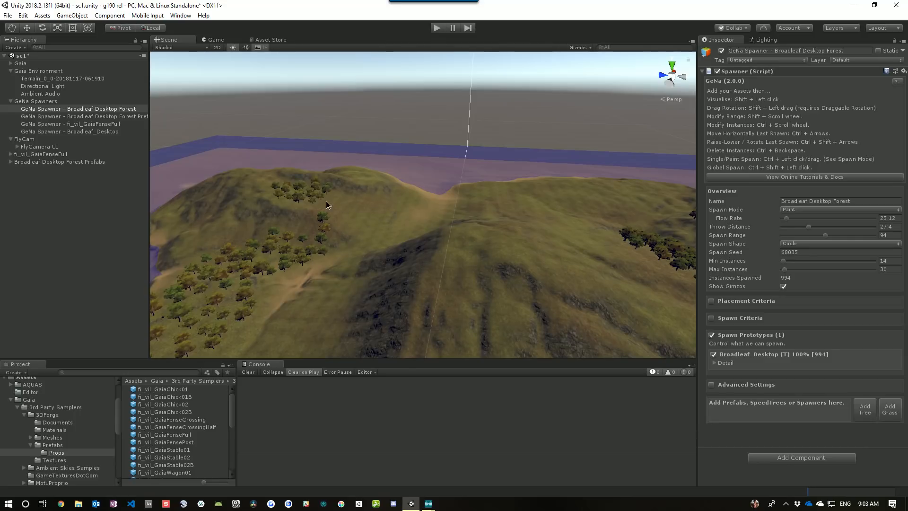
pyautogui.moveTo(326, 201)
pyautogui.keyDown('ctrl'); pyautogui.mouseDown()
pyautogui.moveTo(404, 209)
pyautogui.moveTo(387, 212)
pyautogui.moveTo(381, 191)
pyautogui.moveTo(530, 210)
pyautogui.moveTo(575, 195)
pyautogui.moveTo(547, 222)
pyautogui.moveTo(569, 263)
pyautogui.mouseUp(); pyautogui.keyUp('ctrl')
pyautogui.moveTo(317, 169); pyautogui.dragTo(459, 203, button='right')
pyautogui.moveTo(458, 203)
pyautogui.keyDown('ctrl'); pyautogui.mouseDown()
pyautogui.moveTo(553, 147)
pyautogui.moveTo(440, 122)
pyautogui.moveTo(376, 182)
pyautogui.moveTo(338, 161)
pyautogui.moveTo(437, 274)
pyautogui.moveTo(551, 226)
pyautogui.mouseUp(); pyautogui.keyUp('ctrl')
pyautogui.moveTo(552, 225)
pyautogui.mouseDown(button='right')
pyautogui.moveTo(588, 318)
pyautogui.moveTo(689, 309)
pyautogui.moveTo(354, 284)
pyautogui.moveTo(330, 274)
pyautogui.mouseUp(button='right')
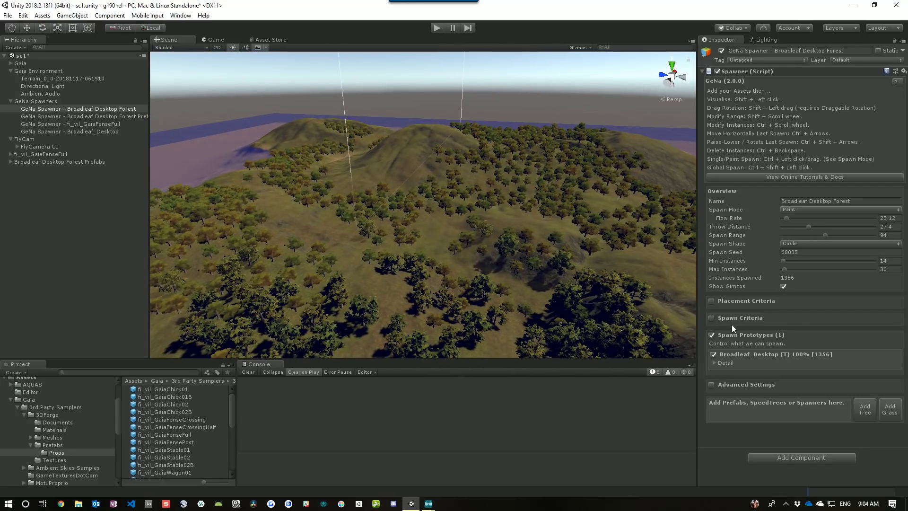
# Set the collision check's Modify Bounds to -0.21 in the spawner's Spawn Criteria
pyautogui.click(715, 363)
pyautogui.scroll(-3, 781, 312)
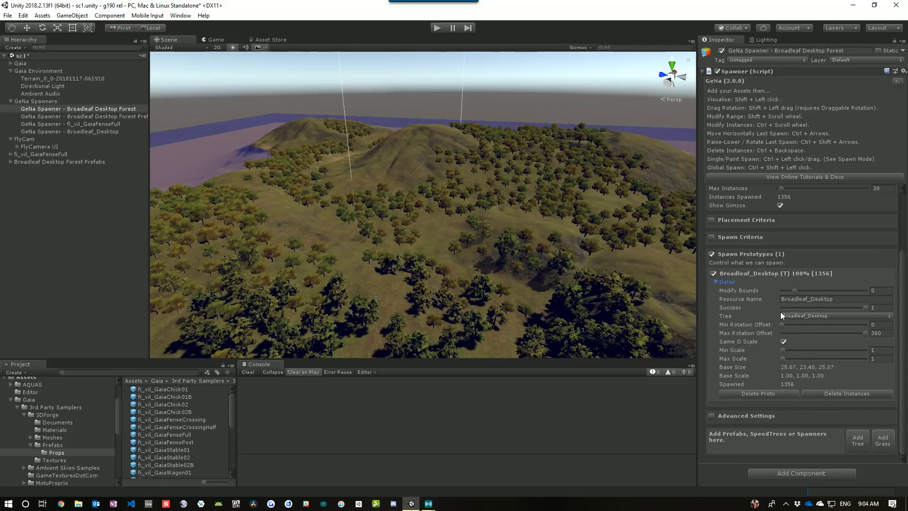
pyautogui.click(711, 236)
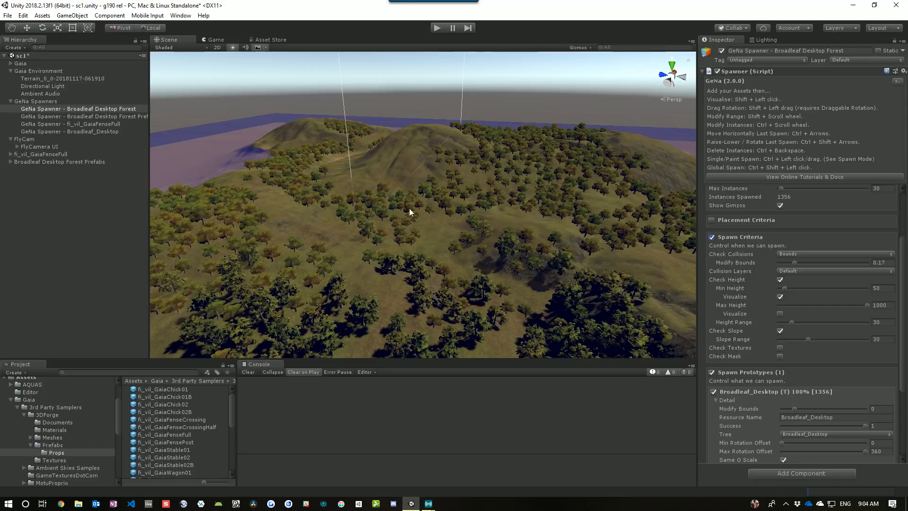
pyautogui.scroll(-2, 351, 211)
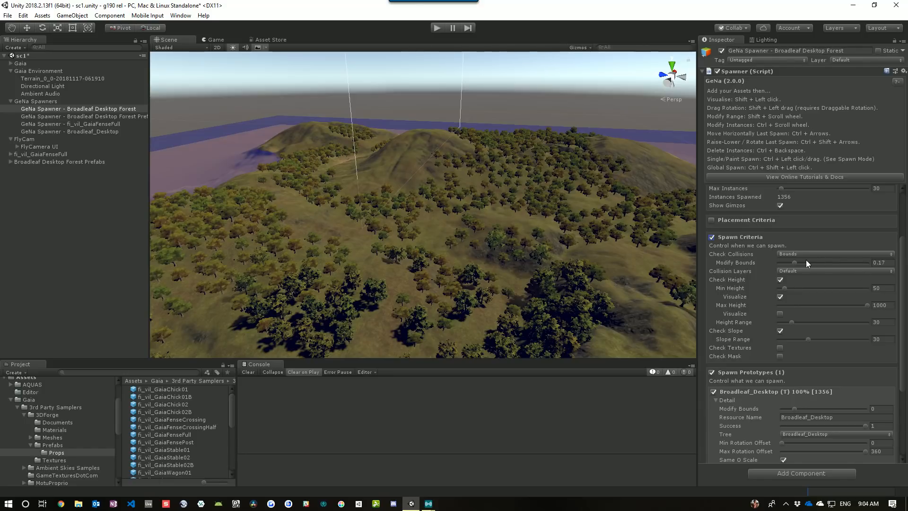
pyautogui.moveTo(794, 265); pyautogui.dragTo(788, 265)
# Paint more trees over the forested hills to fill in gaps
pyautogui.keyDown('ctrl'); pyautogui.click(388, 224); pyautogui.keyUp('ctrl')
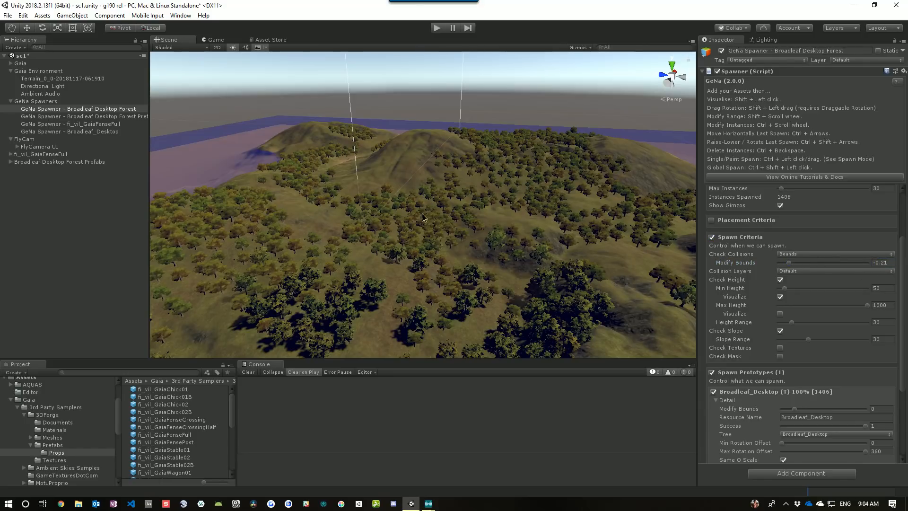
pyautogui.keyDown('ctrl'); pyautogui.click(494, 194); pyautogui.keyUp('ctrl')
pyautogui.keyDown('ctrl'); pyautogui.click(560, 219); pyautogui.keyUp('ctrl')
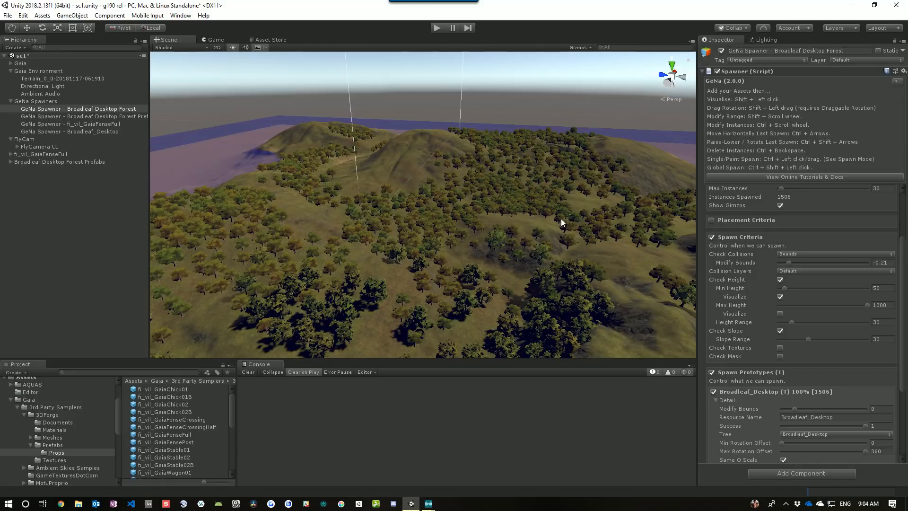
pyautogui.moveTo(560, 219); pyautogui.dragTo(472, 222, button='right')
pyautogui.keyDown('ctrl'); pyautogui.click(395, 218); pyautogui.keyUp('ctrl')
pyautogui.keyDown('ctrl'); pyautogui.click(370, 247); pyautogui.keyUp('ctrl')
pyautogui.keyDown('ctrl'); pyautogui.click(310, 224); pyautogui.keyUp('ctrl')
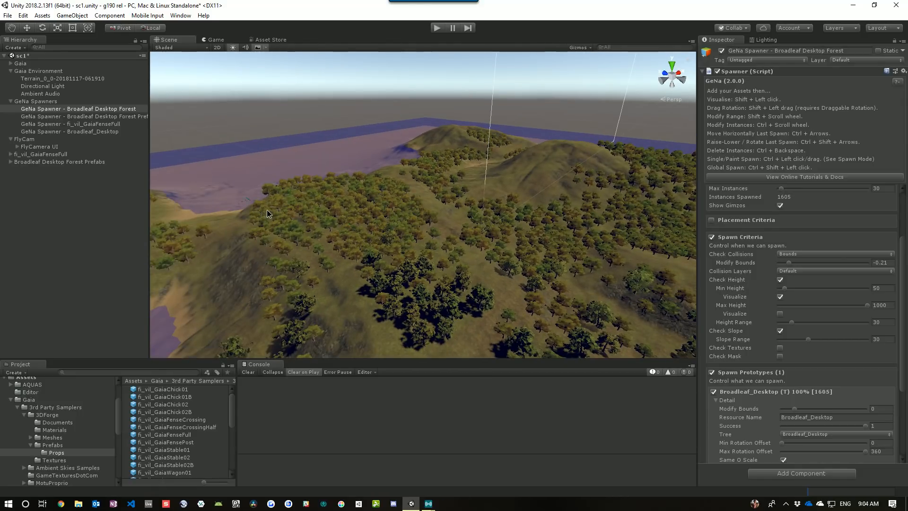
pyautogui.keyDown('ctrl'); pyautogui.click(269, 220); pyautogui.keyUp('ctrl')
pyautogui.keyDown('ctrl'); pyautogui.moveTo(404, 187); pyautogui.dragTo(452, 205); pyautogui.keyUp('ctrl')
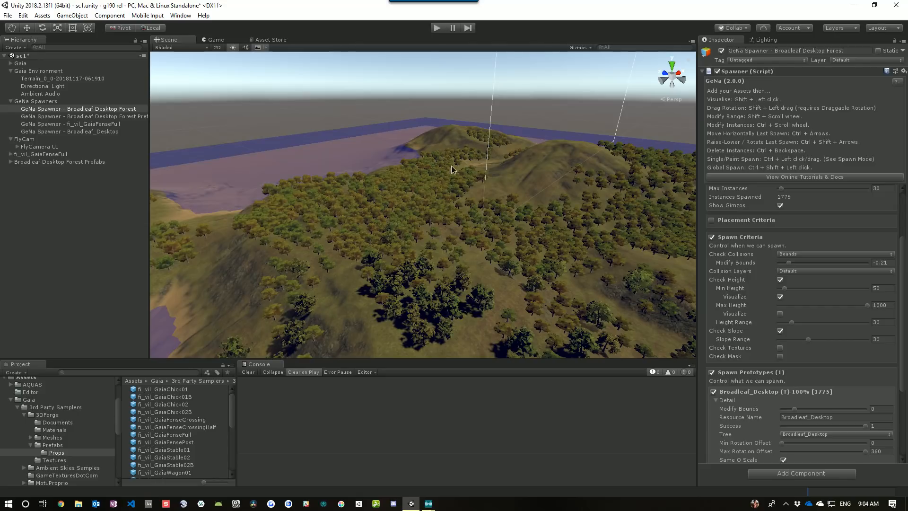
pyautogui.moveTo(462, 213); pyautogui.dragTo(549, 228, button='right')
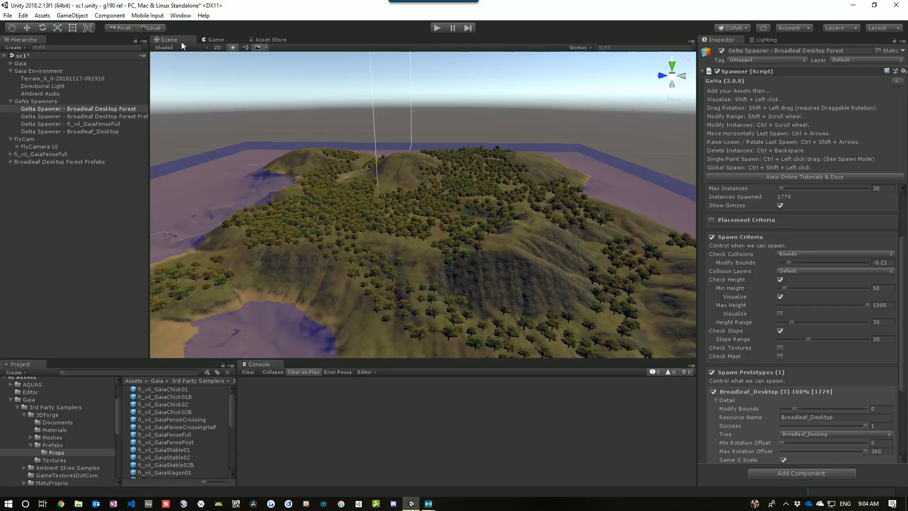
# Open the Gaia Manager and create the player, post FX, screenshotter, skies, water and wind
pyautogui.click(180, 17)
pyautogui.moveTo(223, 49)
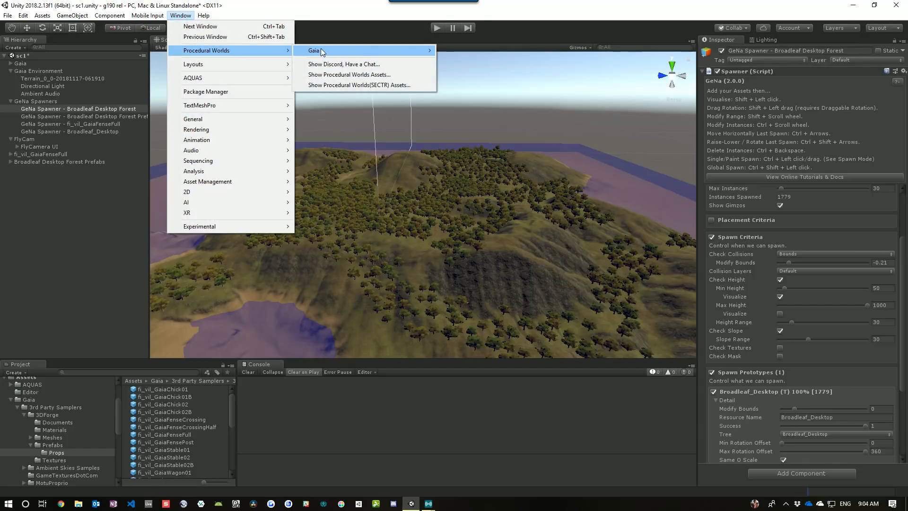
pyautogui.moveTo(386, 51)
pyautogui.click(473, 50)
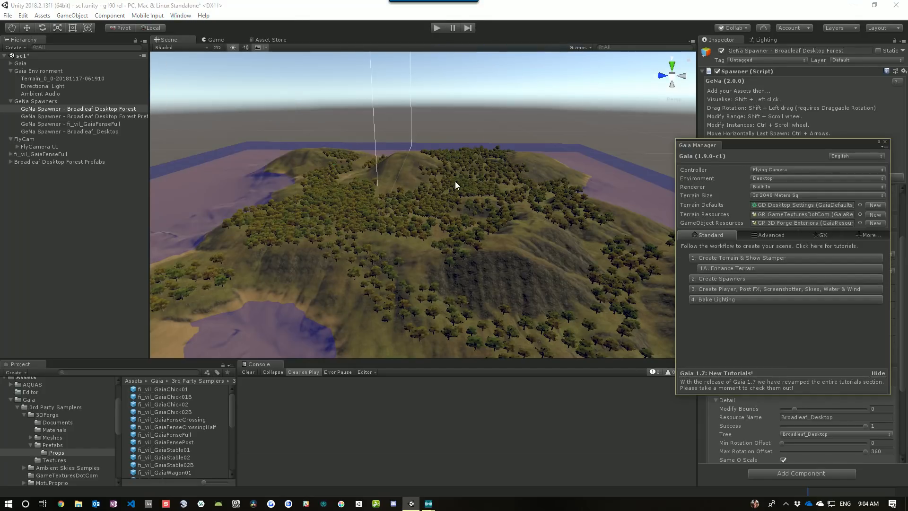
pyautogui.moveTo(455, 180)
pyautogui.keyDown('alt'); pyautogui.mouseDown()
pyautogui.moveTo(453, 189)
pyautogui.moveTo(440, 155)
pyautogui.moveTo(465, 167)
pyautogui.mouseUp(); pyautogui.keyUp('alt')
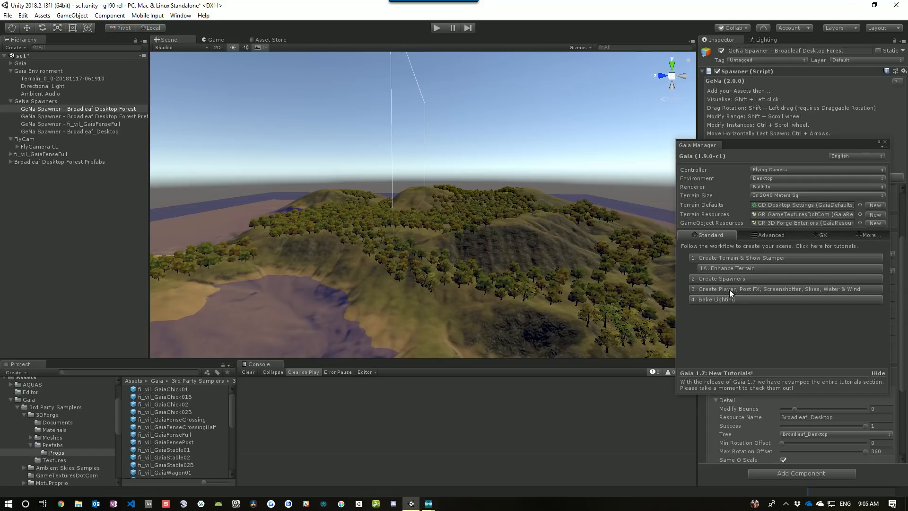
pyautogui.click(775, 289)
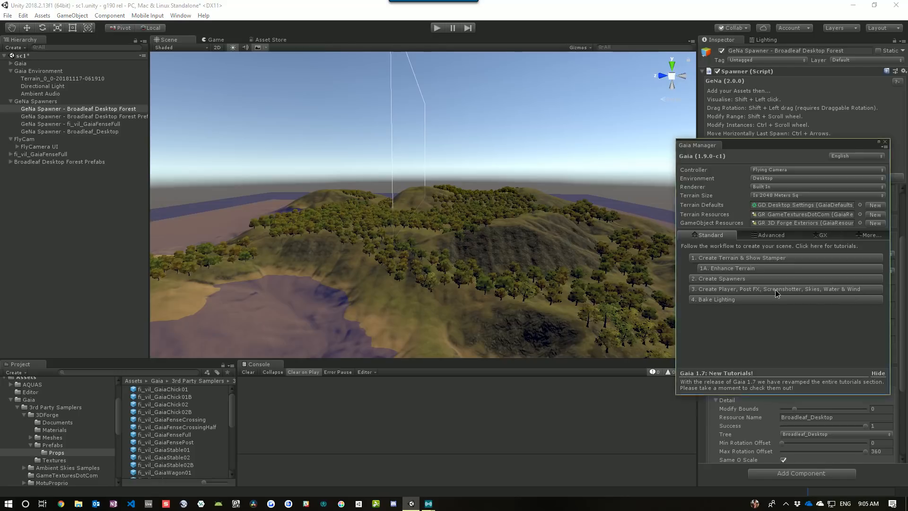
pyautogui.moveTo(563, 265); pyautogui.dragTo(543, 257, button='right')
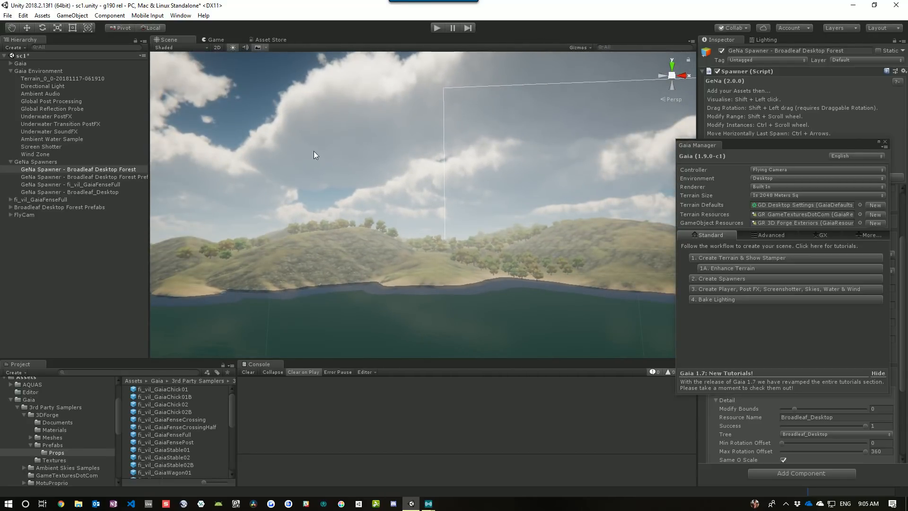
# Enter Play mode in the Game view and close the Gaia Manager
pyautogui.click(213, 40)
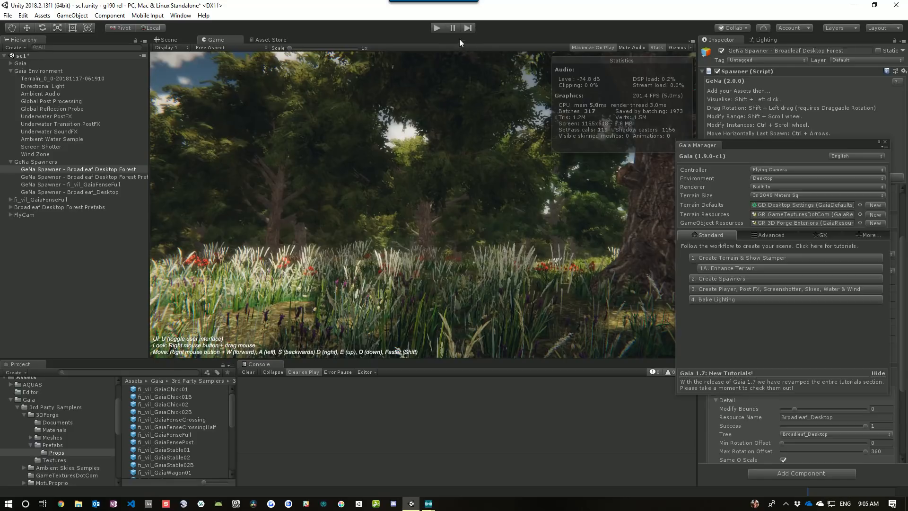
pyautogui.click(436, 27)
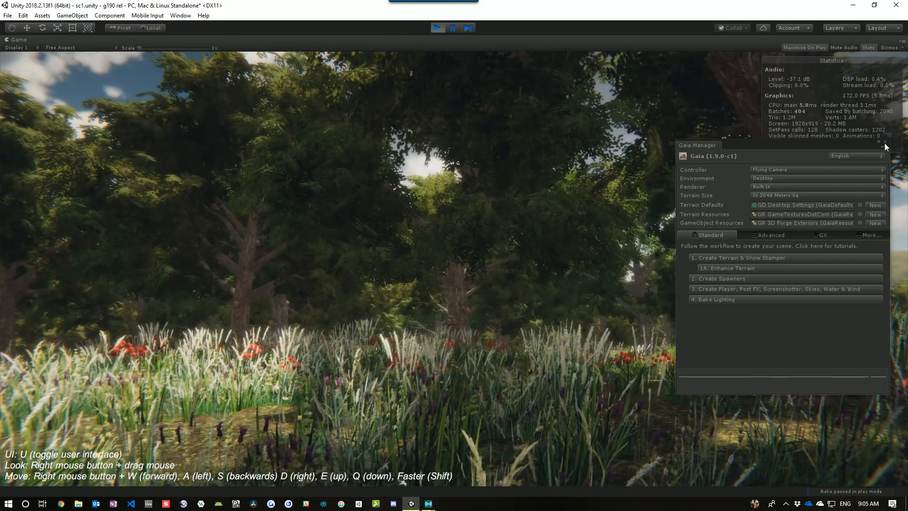
pyautogui.click(884, 142)
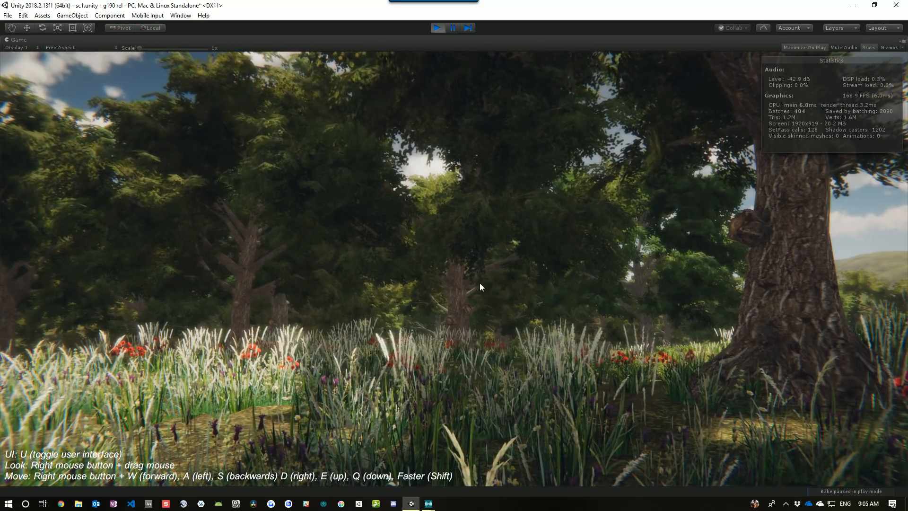
# Fly the camera through the forest and out to the lake in Play mode to inspect the scene
pyautogui.moveTo(524, 287); pyautogui.dragTo(410, 282, button='right')
pyautogui.moveTo(358, 290); pyautogui.dragTo(424, 265, button='right')
pyautogui.press('e')
pyautogui.moveTo(478, 289); pyautogui.dragTo(207, 297, button='right')
pyautogui.press('w')
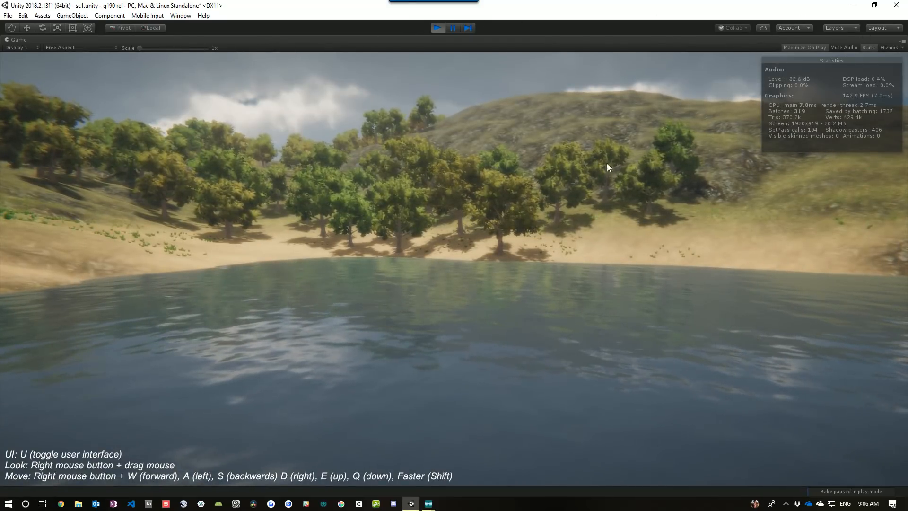
# Open the Gaia Manager, move it beside the Game view, and switch to its GX extensions
pyautogui.click(182, 15)
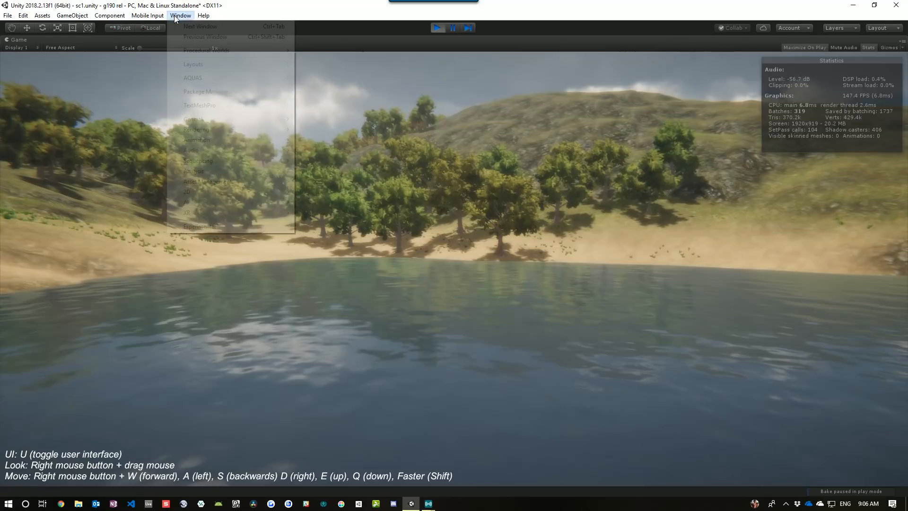
pyautogui.moveTo(226, 53)
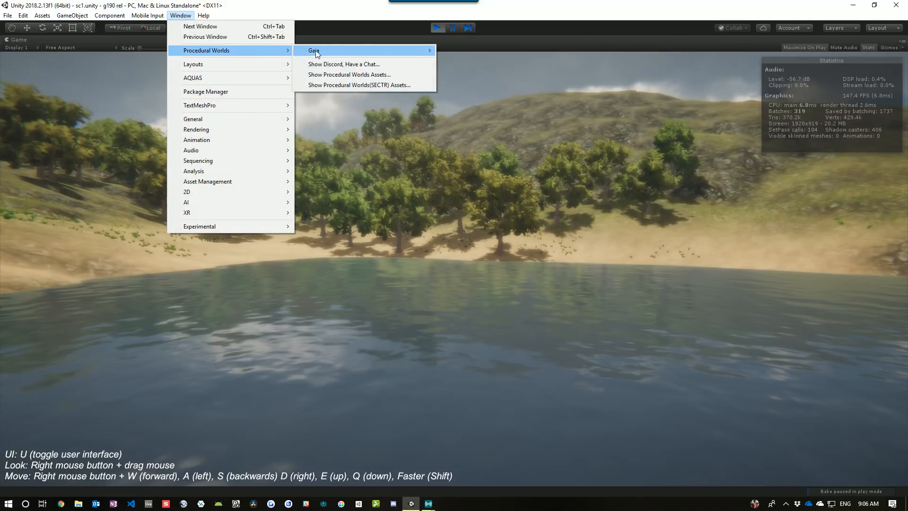
pyautogui.moveTo(316, 50)
pyautogui.click(497, 50)
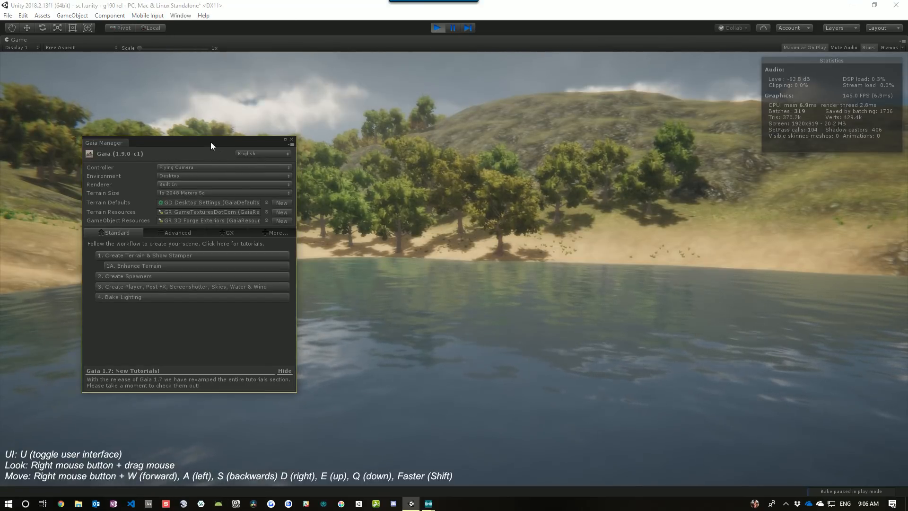
pyautogui.moveTo(211, 142); pyautogui.dragTo(800, 190)
pyautogui.click(817, 279)
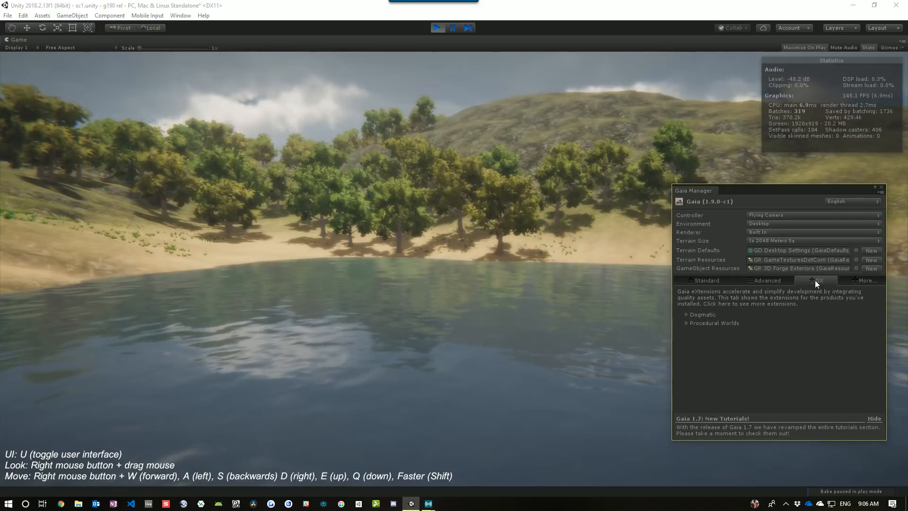
# Expand the Procedural Worlds Ambient Skies Samples skies and try the Morning sky, then apply the Evening sky
pyautogui.click(685, 322)
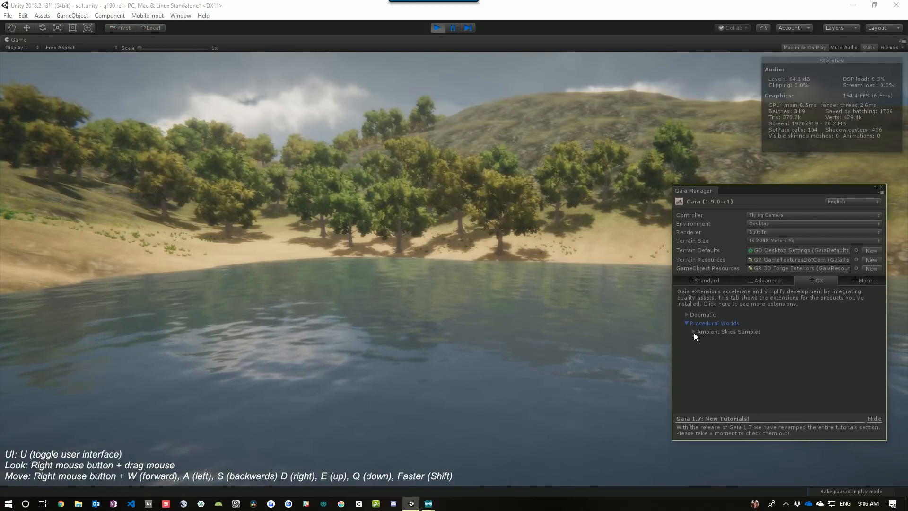
pyautogui.click(694, 332)
pyautogui.click(700, 361)
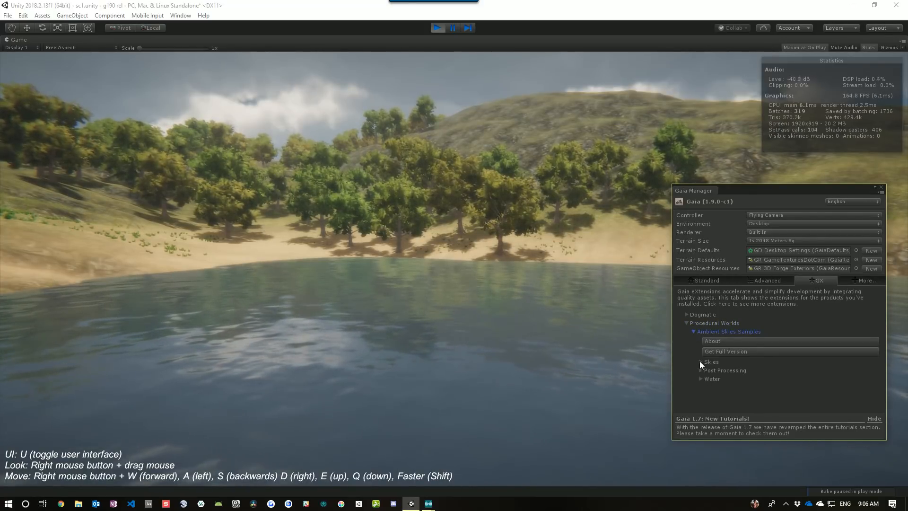
pyautogui.moveTo(751, 191); pyautogui.dragTo(756, 157)
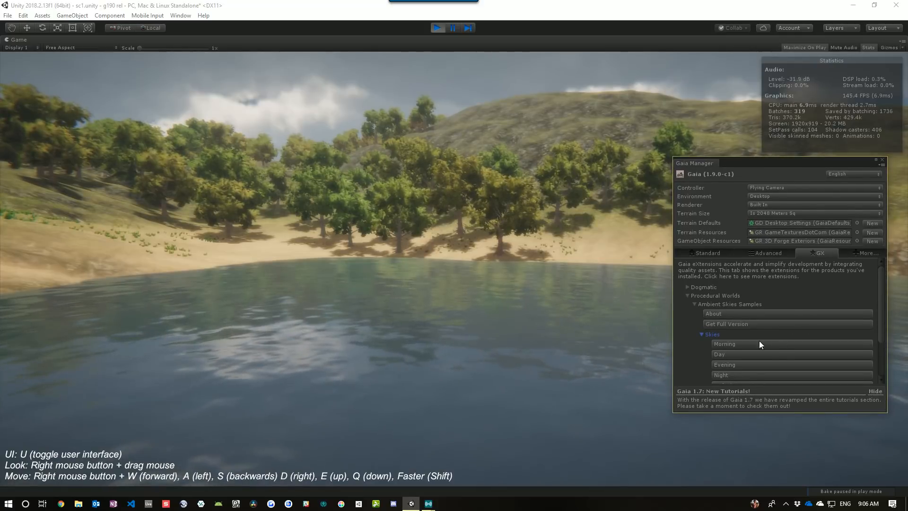
pyautogui.scroll(-3, 796, 321)
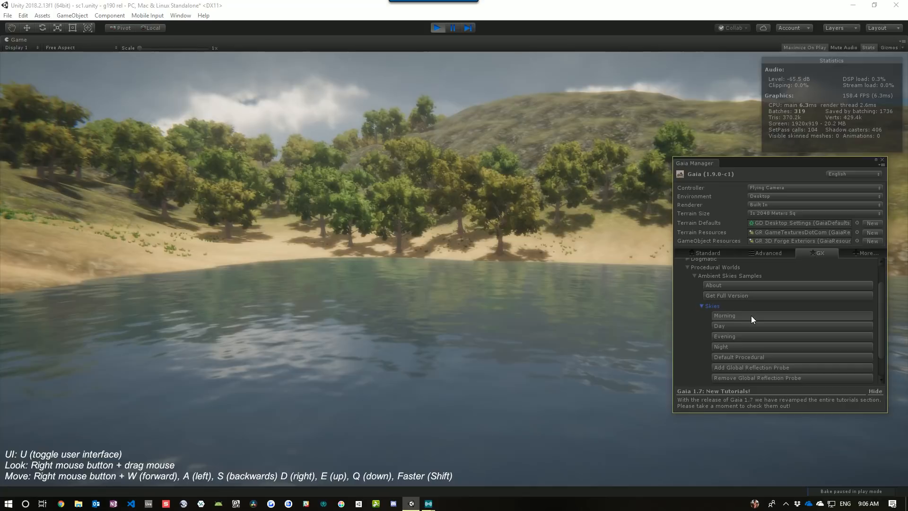
pyautogui.click(751, 316)
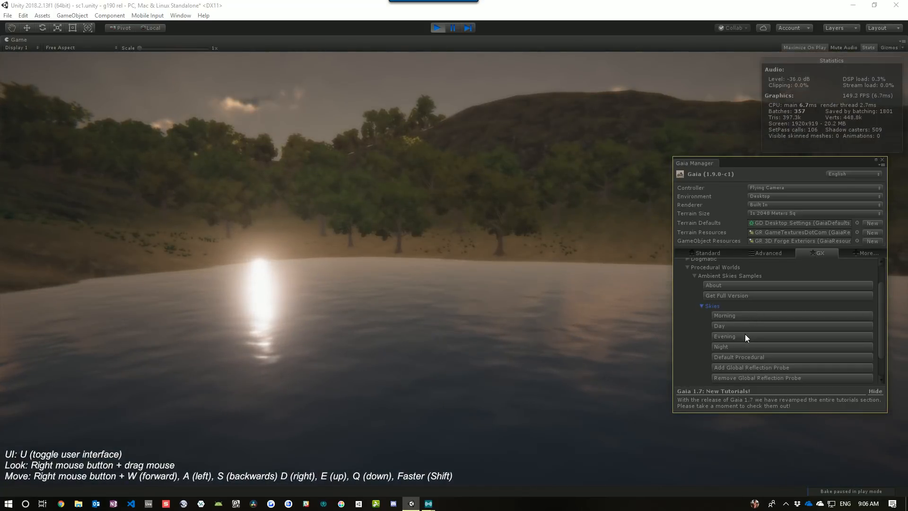
pyautogui.click(744, 337)
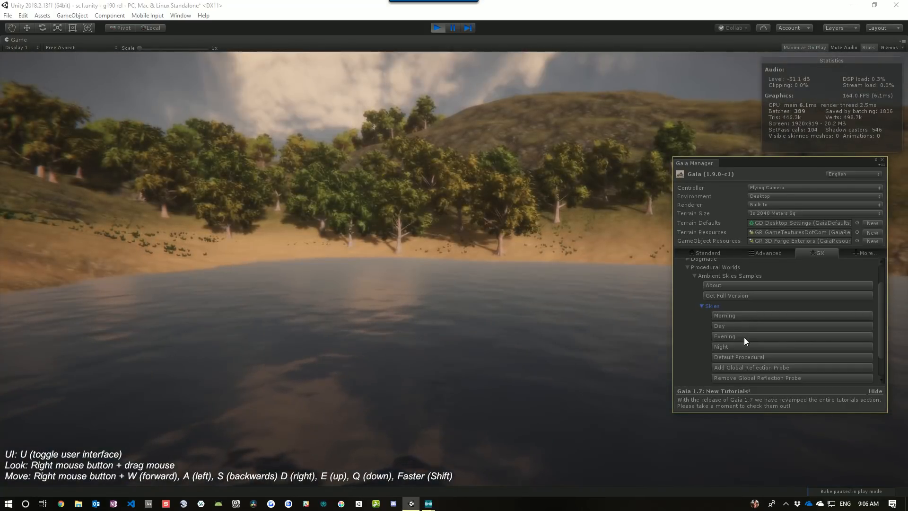
pyautogui.moveTo(522, 344); pyautogui.dragTo(496, 334, button='right')
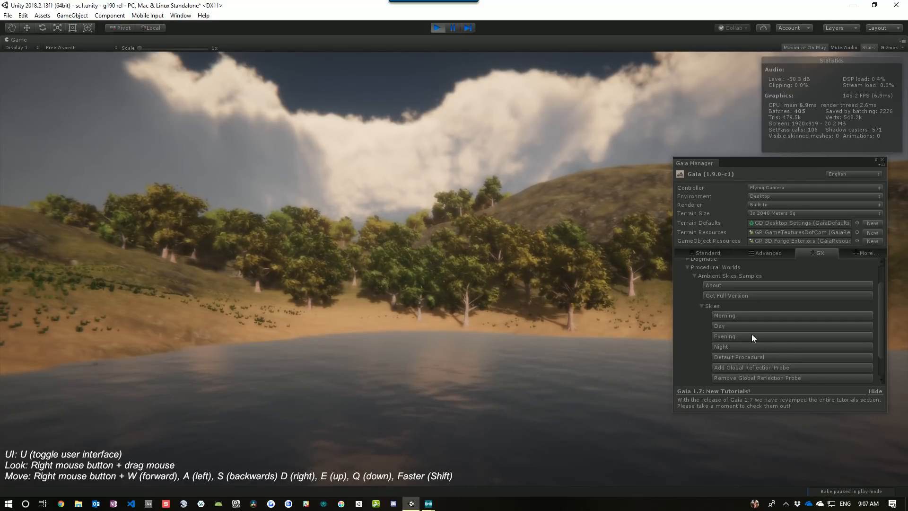
# Expand the Water samples and try the Clear Blue, Deep Blue, Toxic Green and Cyan styles, finishing with Deep Blue Style
pyautogui.scroll(-3, 713, 324)
pyautogui.click(702, 378)
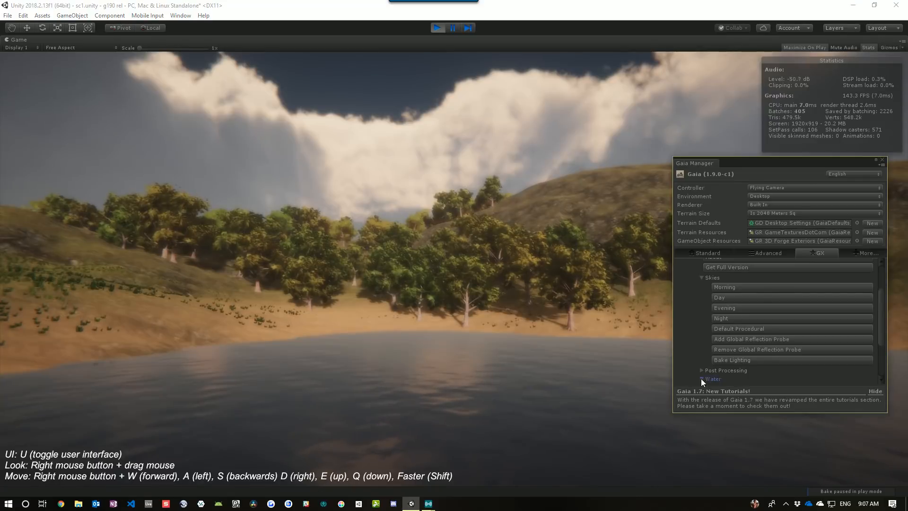
pyautogui.scroll(-5, 755, 336)
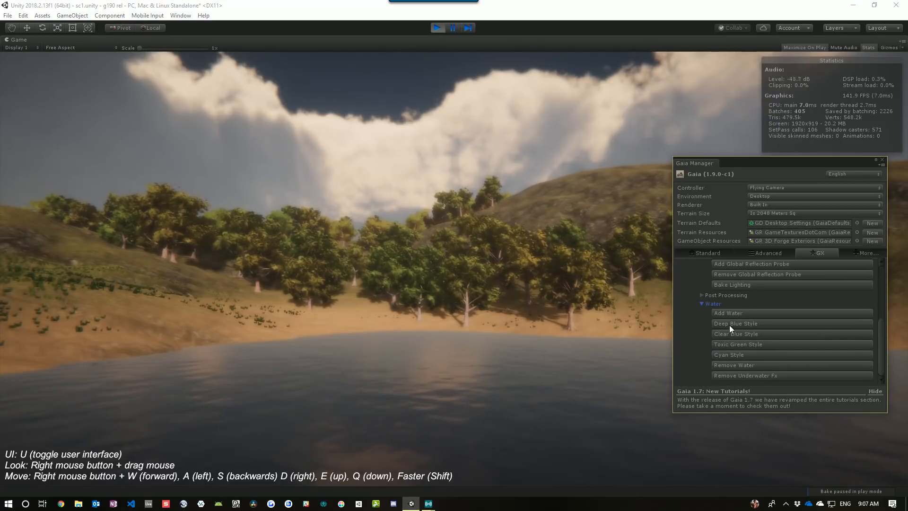
pyautogui.moveTo(548, 355); pyautogui.dragTo(609, 377, button='right')
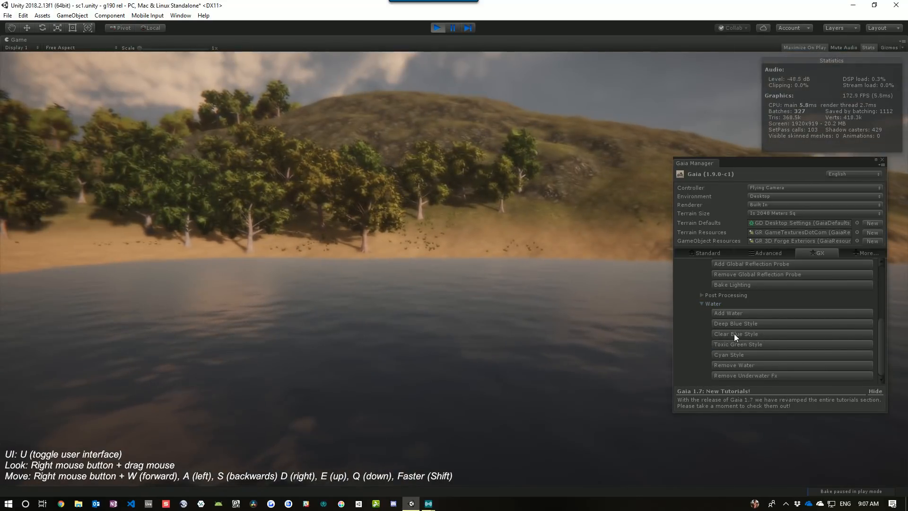
pyautogui.click(733, 333)
pyautogui.click(735, 325)
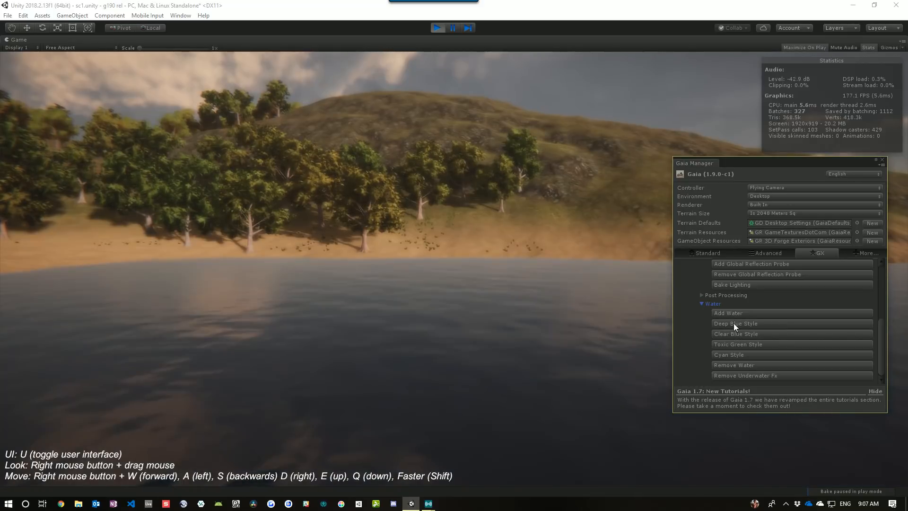
pyautogui.click(734, 345)
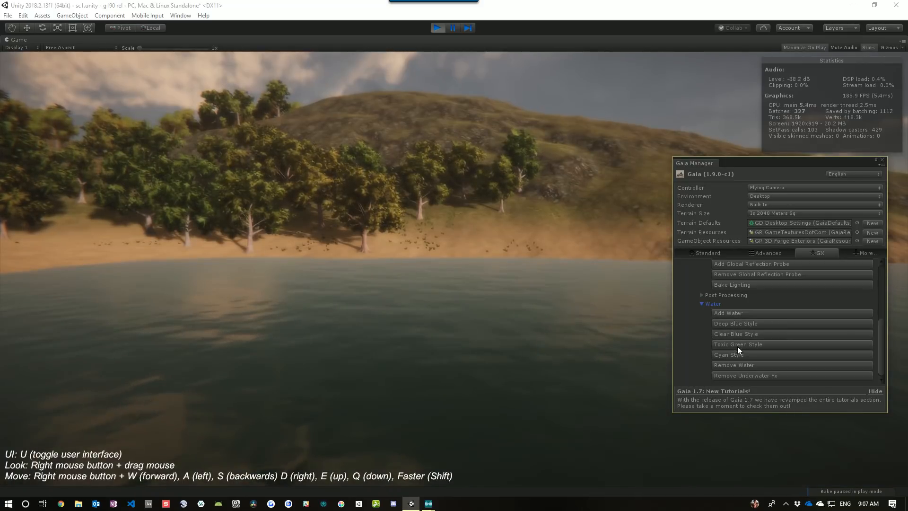
pyautogui.click(732, 355)
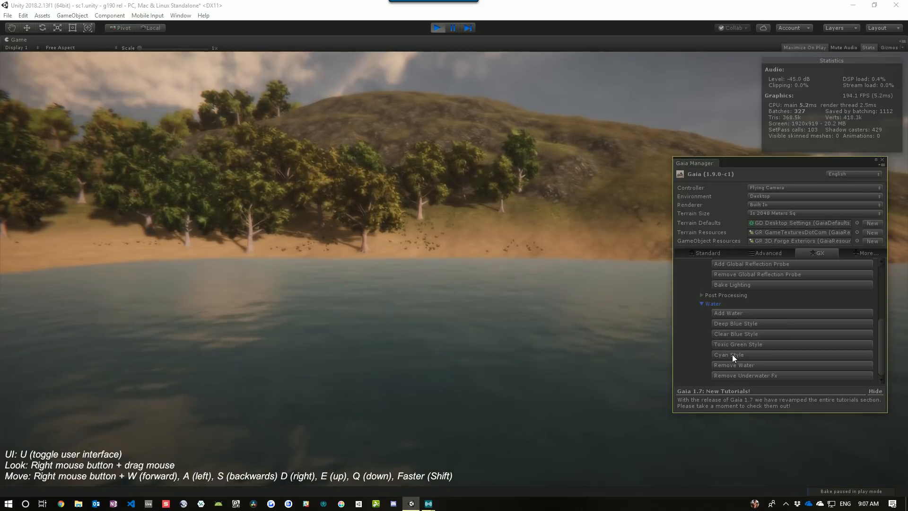
pyautogui.click(730, 325)
pyautogui.moveTo(493, 340); pyautogui.dragTo(471, 313, button='right')
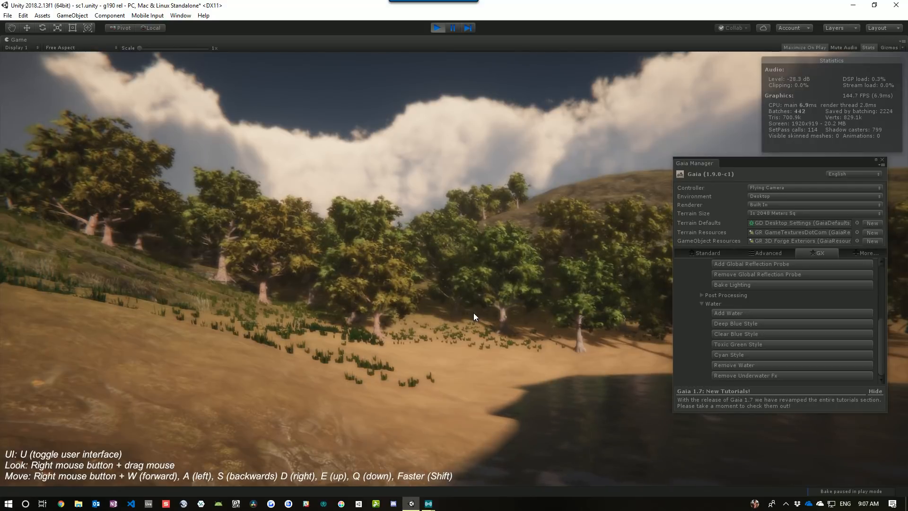
pyautogui.moveTo(473, 314); pyautogui.dragTo(564, 329, button='right')
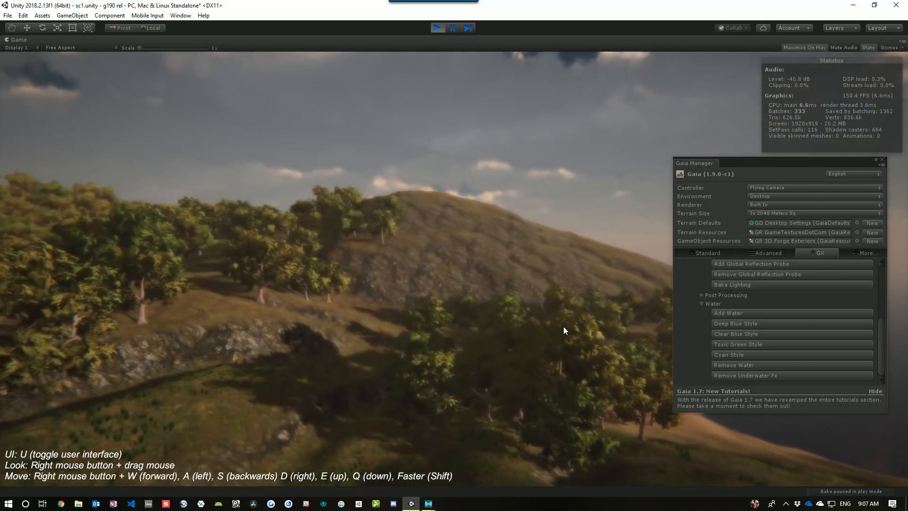